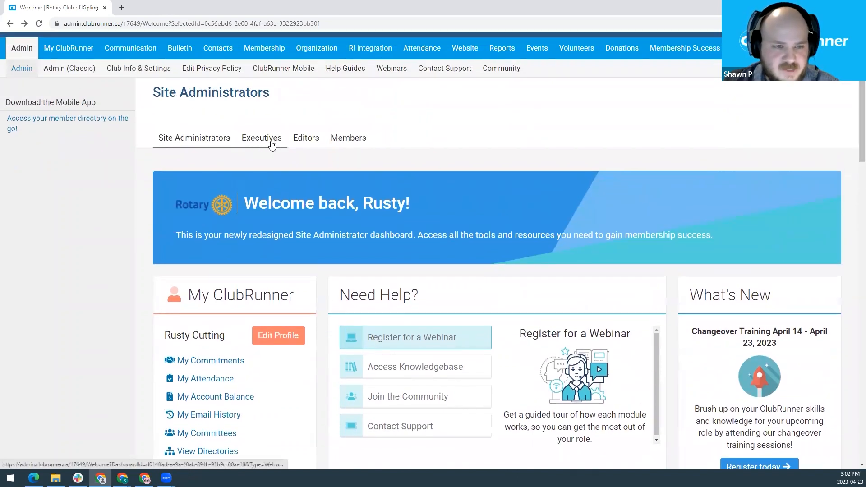
- Look over the Members dashboard and the Site Administrators dashboard, including its engagement tools for communication, events and attendance
click(348, 141)
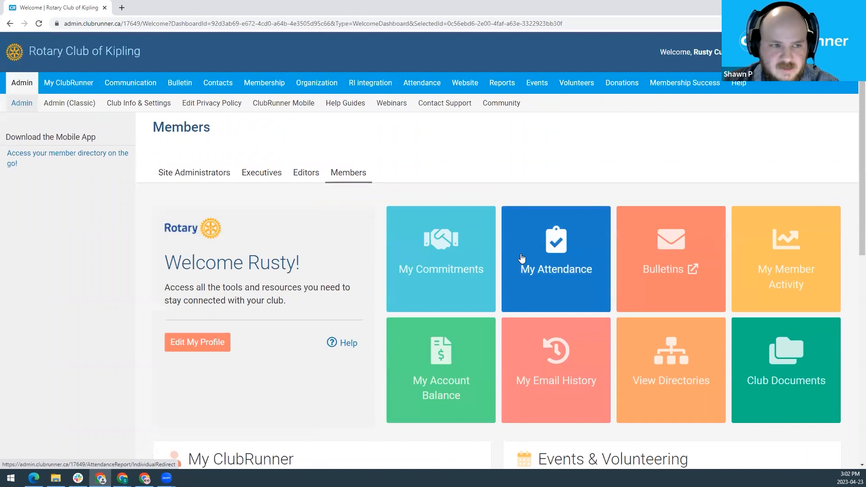
click(206, 179)
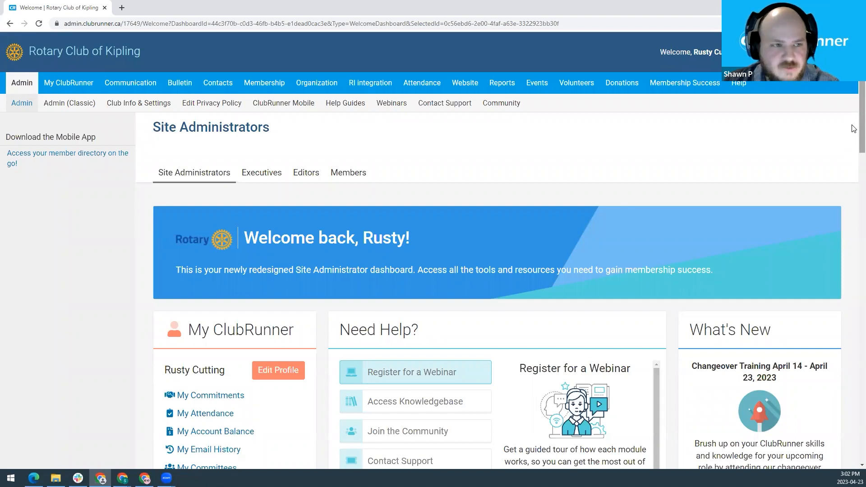
scroll(853, 128, down, 3)
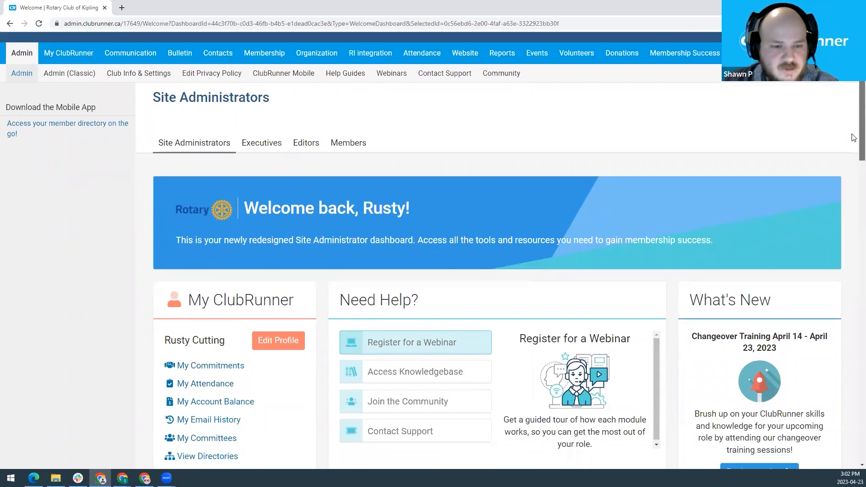
scroll(854, 167, down, 6)
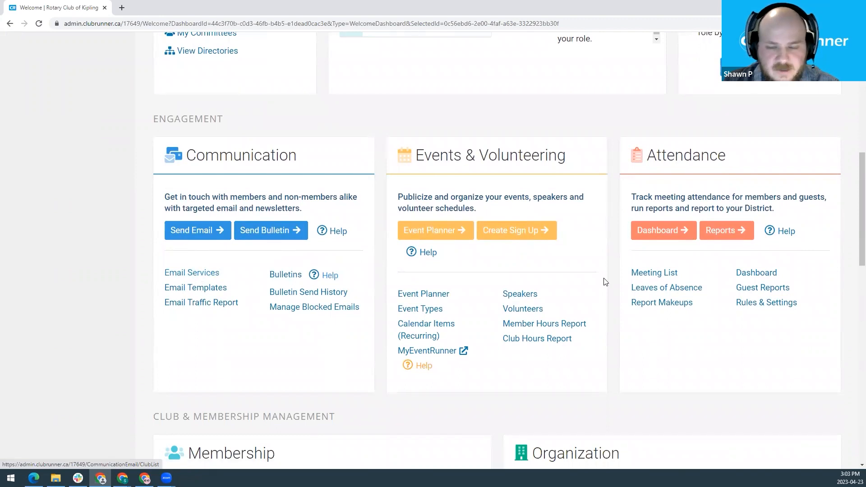
drag(860, 217, 845, 107)
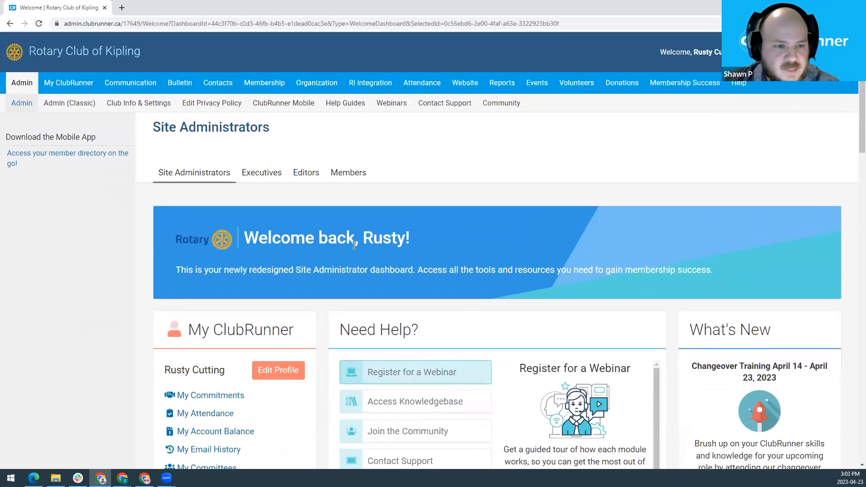
- Go to Email Services under Communication and start composing a new message
click(146, 89)
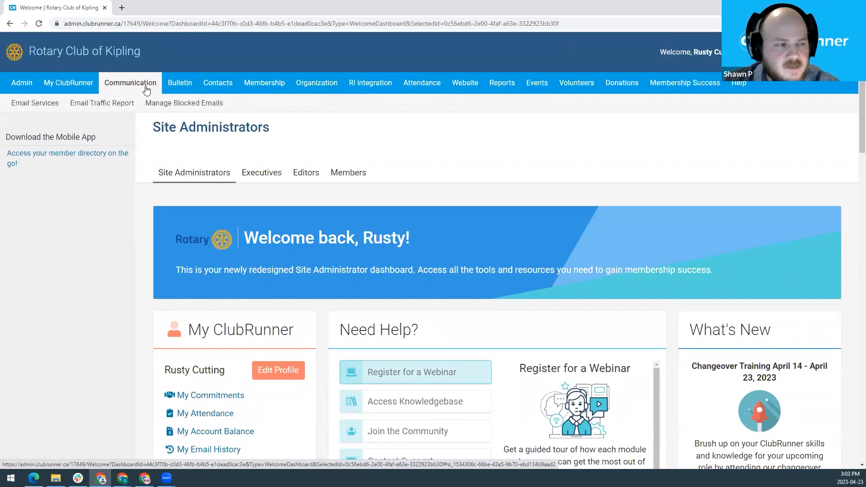
click(44, 104)
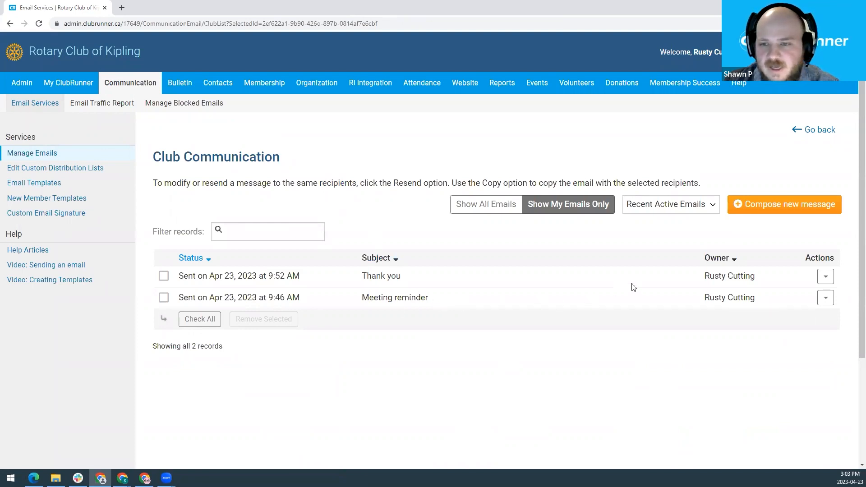
click(785, 212)
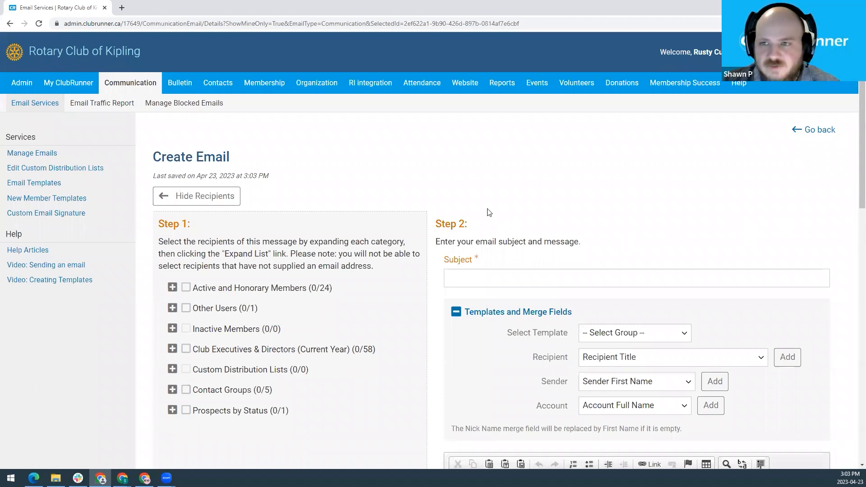
- Examine the Create Email form's recipient categories, subject, templates and merge fields
key(ctrl+plus)
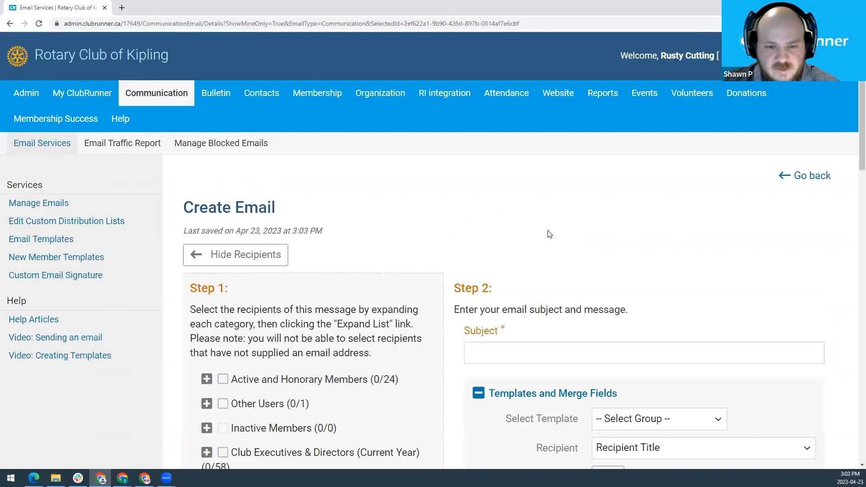
scroll(714, 268, down, 1)
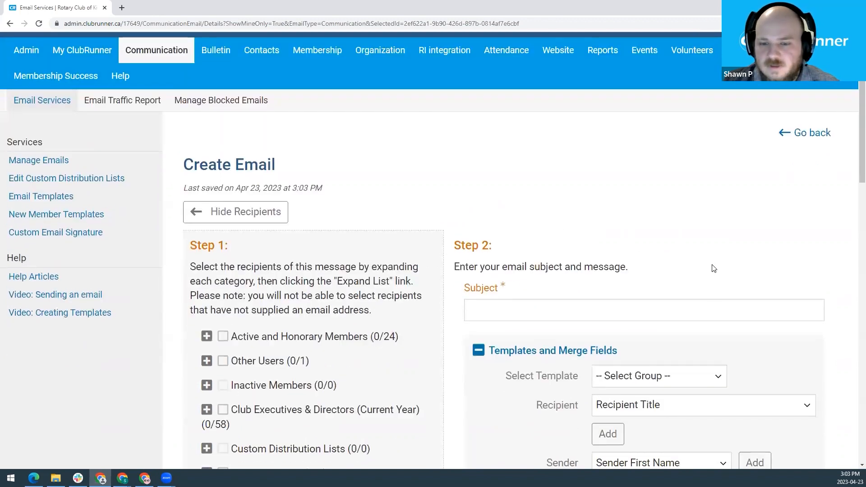
scroll(734, 269, down, 1)
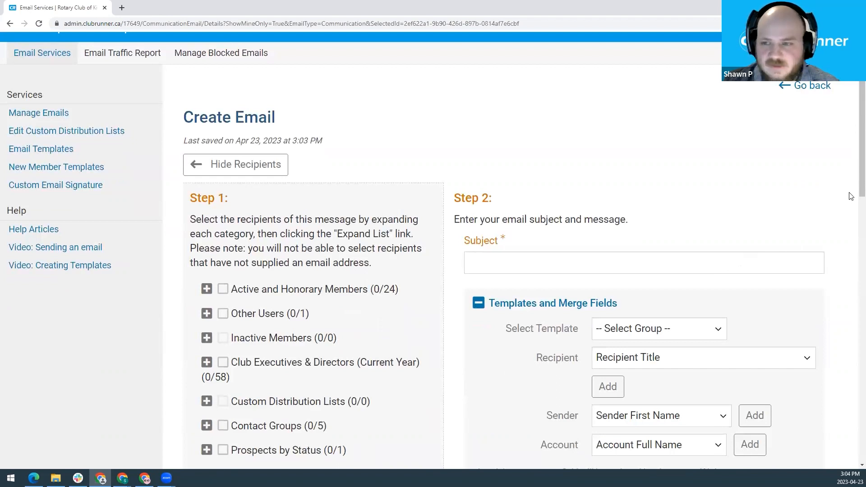
scroll(853, 176, down, 1)
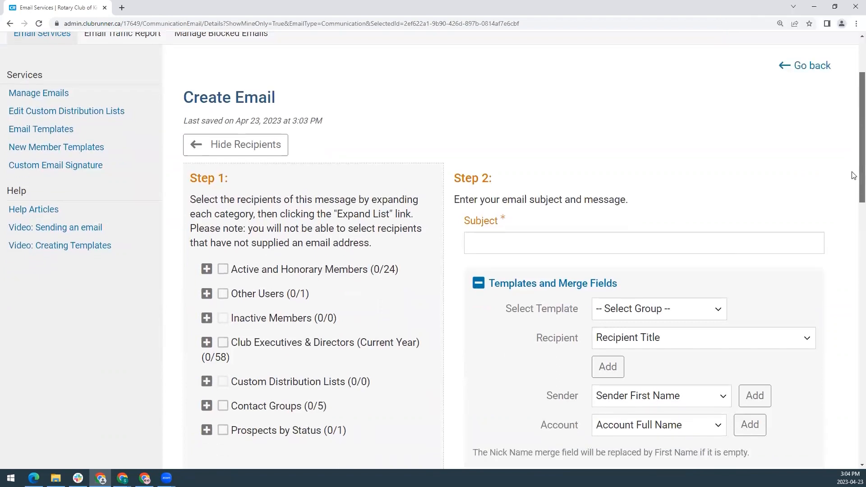
scroll(853, 175, up, 1)
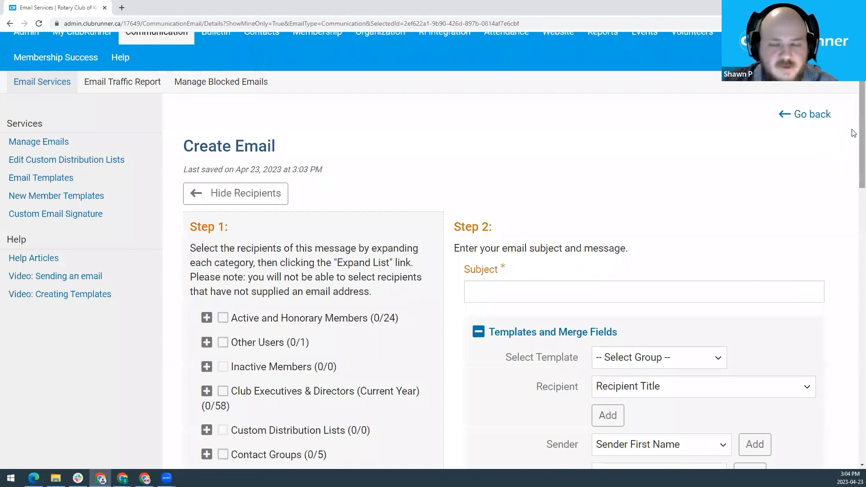
scroll(853, 133, down, 2)
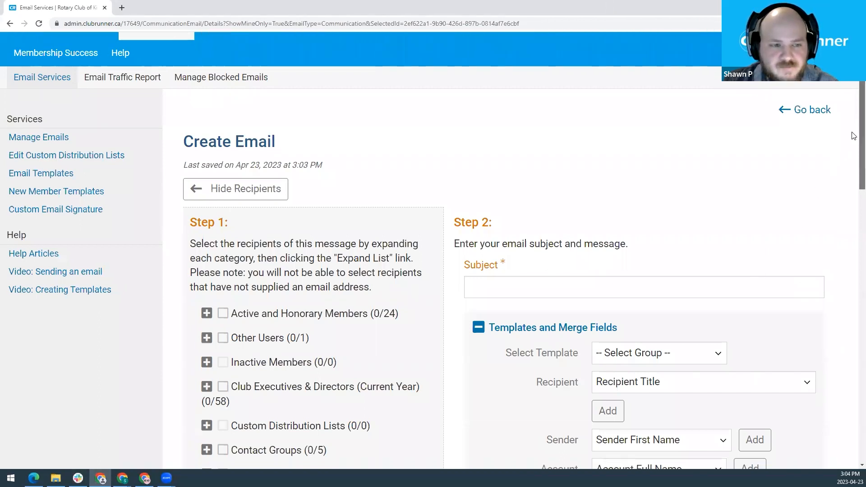
scroll(854, 169, down, 1)
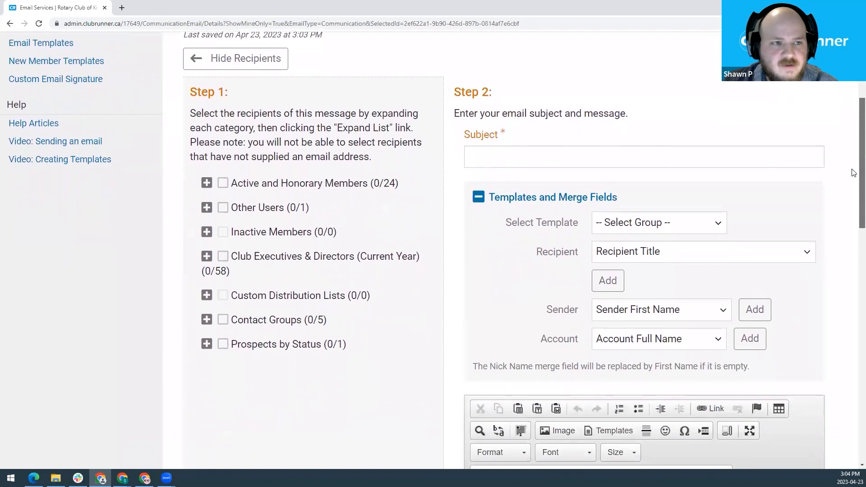
scroll(854, 175, down, 1)
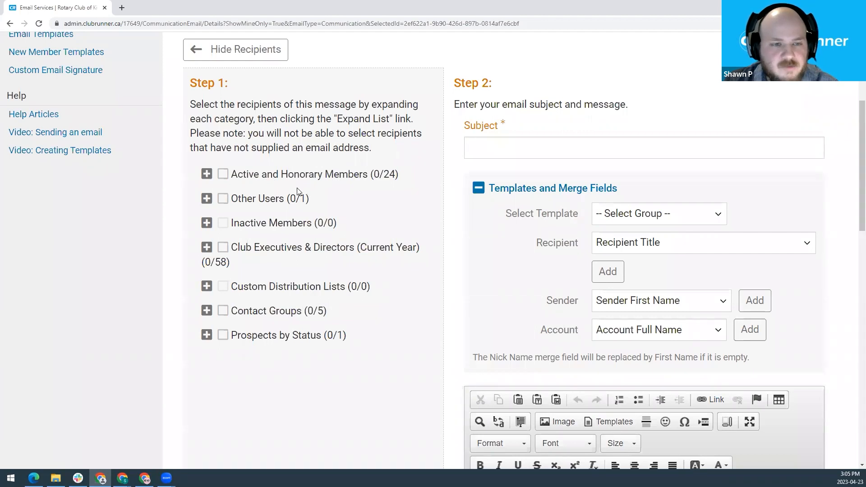
- Try selecting all Active and Honorary Members as recipients, clear them, and try the Honorary group alone before clearing it as well
click(223, 175)
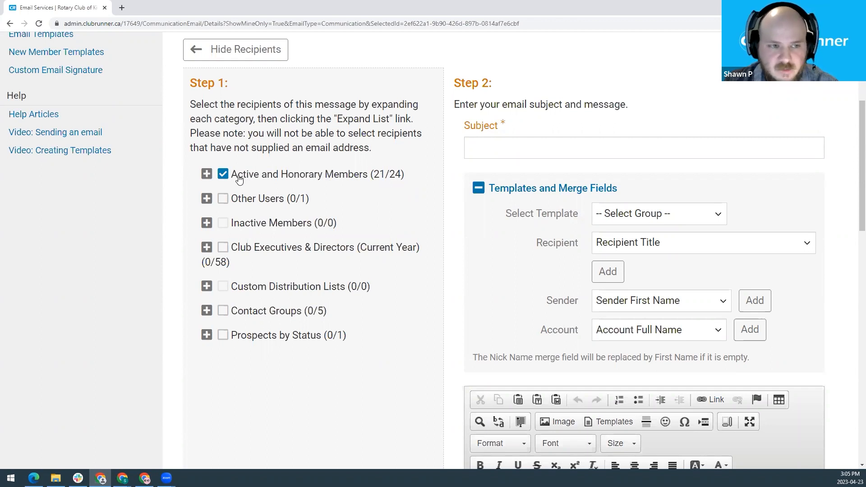
click(207, 179)
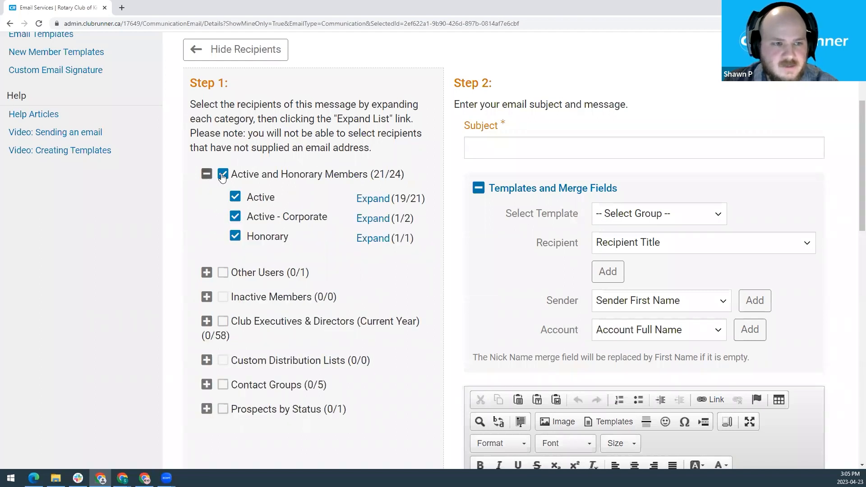
click(223, 175)
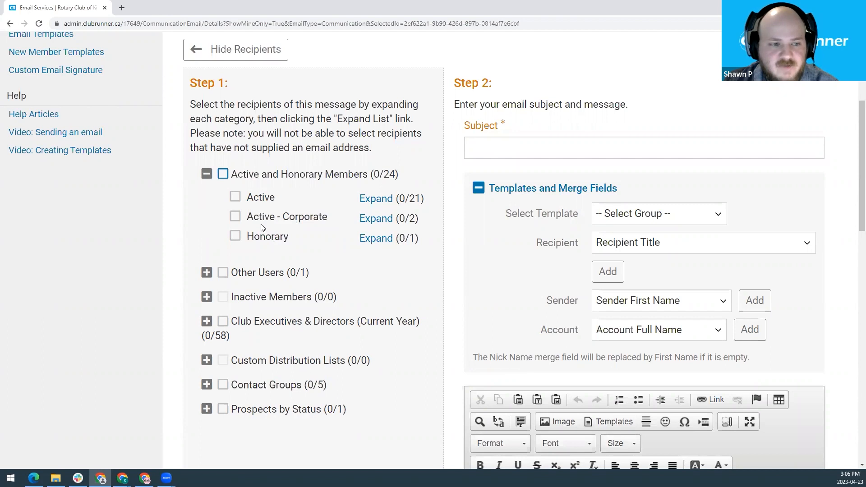
click(236, 239)
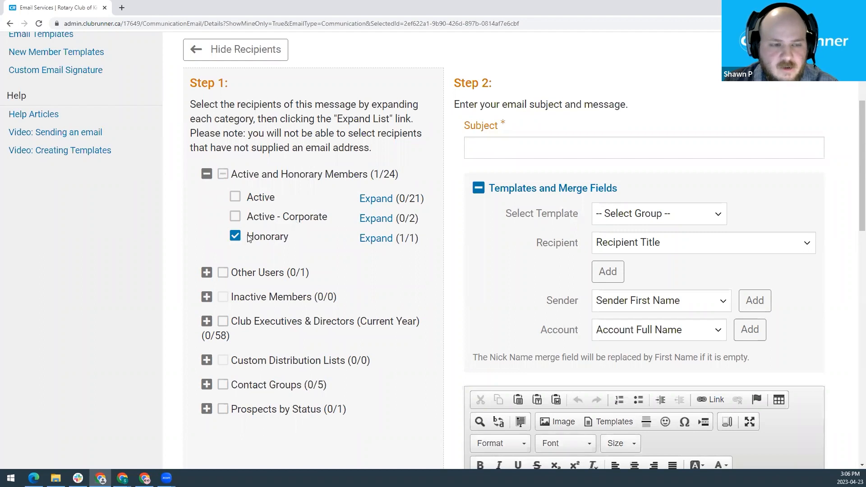
click(238, 238)
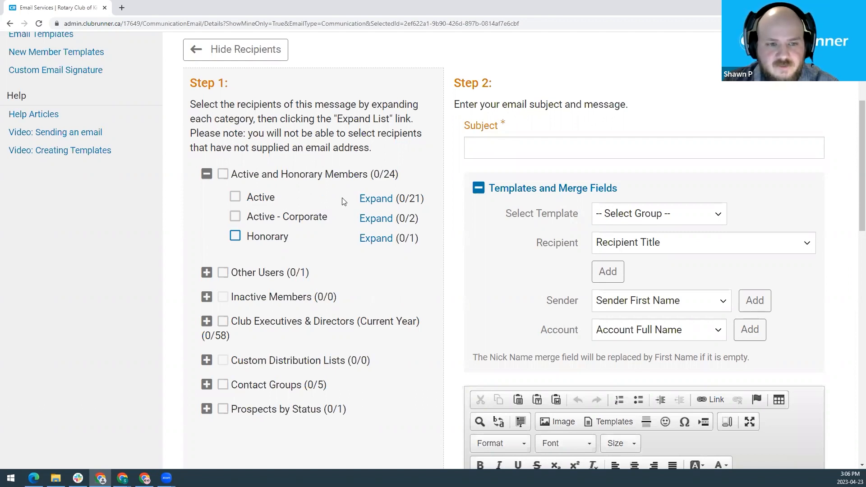
- Open the list of individual recipients for the Active group under Active and Honorary Members
click(373, 201)
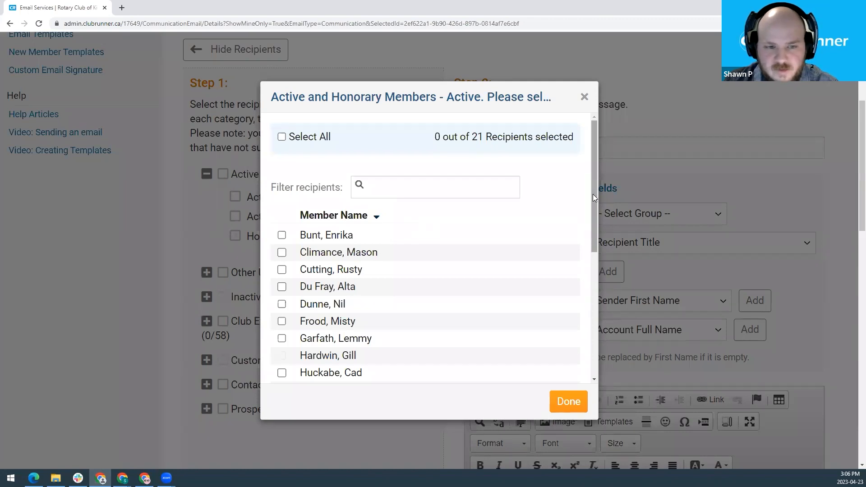
drag(592, 194, 593, 220)
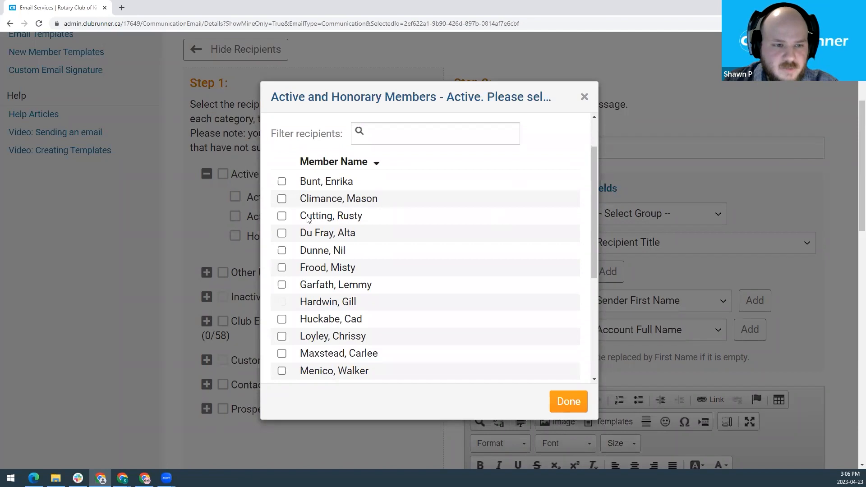
- Try selecting the first three Active members as recipients and clear all three selections
click(282, 181)
click(282, 199)
click(282, 216)
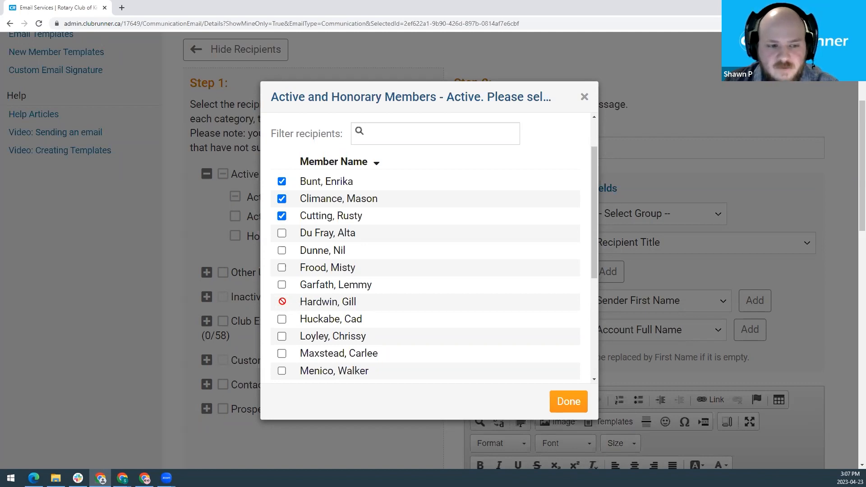
mouse_move(281, 301)
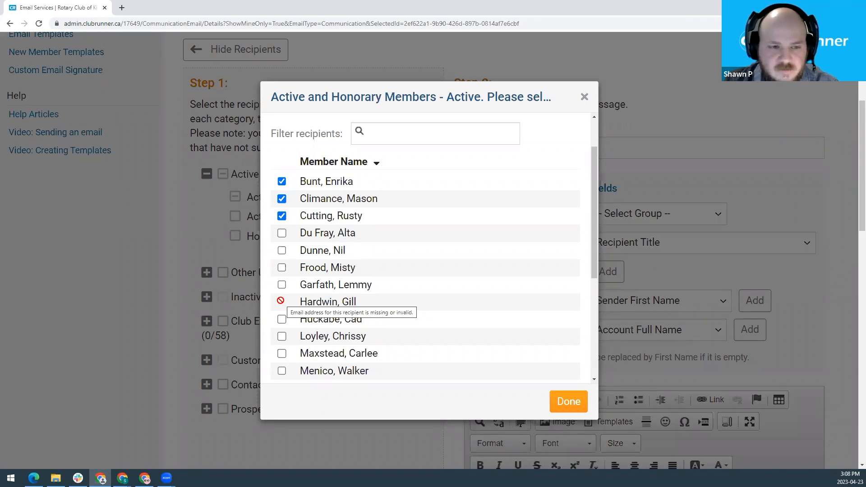
click(281, 216)
click(281, 199)
click(282, 181)
- Select a single member from further down the Active list as the recipient and confirm the selection
scroll(548, 335, down, 3)
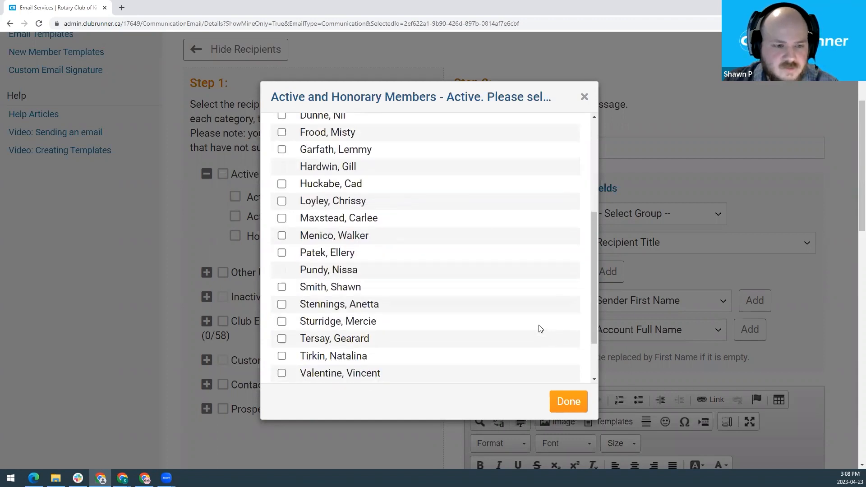
click(281, 287)
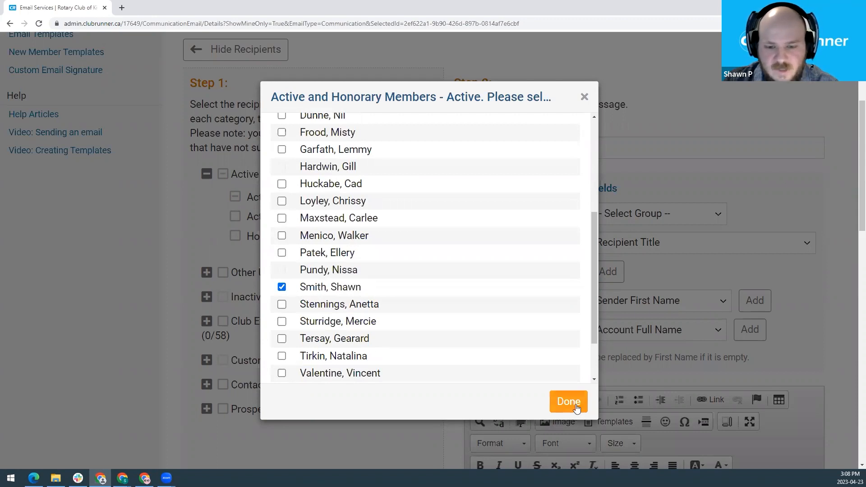
click(576, 406)
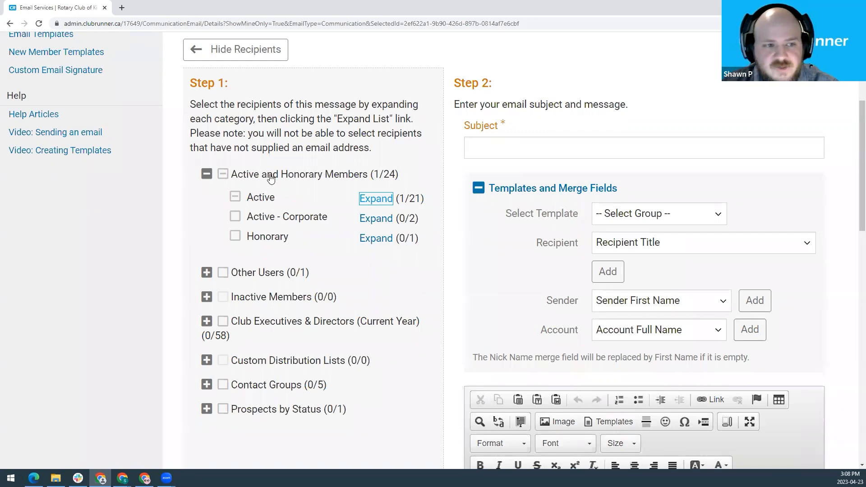
- Try adding the Other Users category to the recipients and clear it again
click(223, 273)
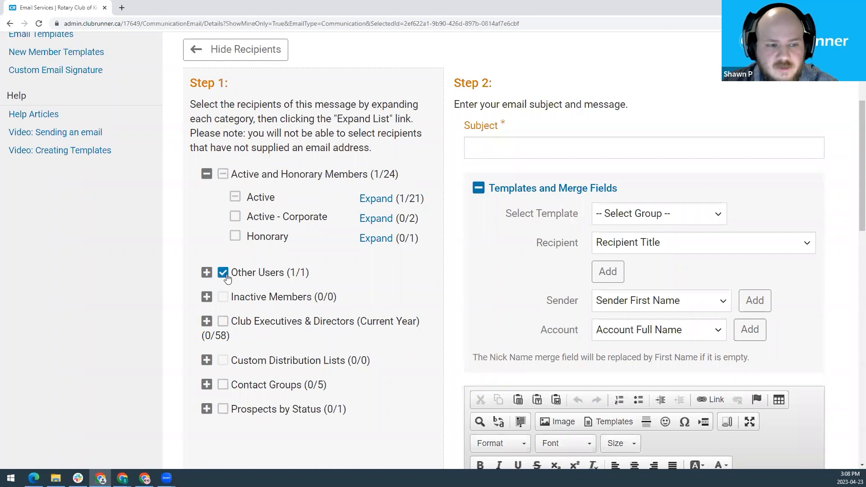
click(222, 275)
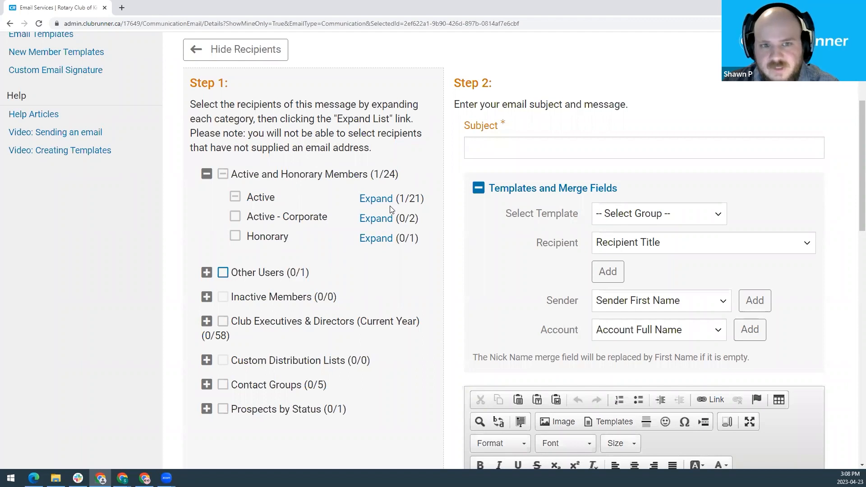
- Collapse the Active and Honorary Members category and set the email subject to "Welcome!"
click(207, 174)
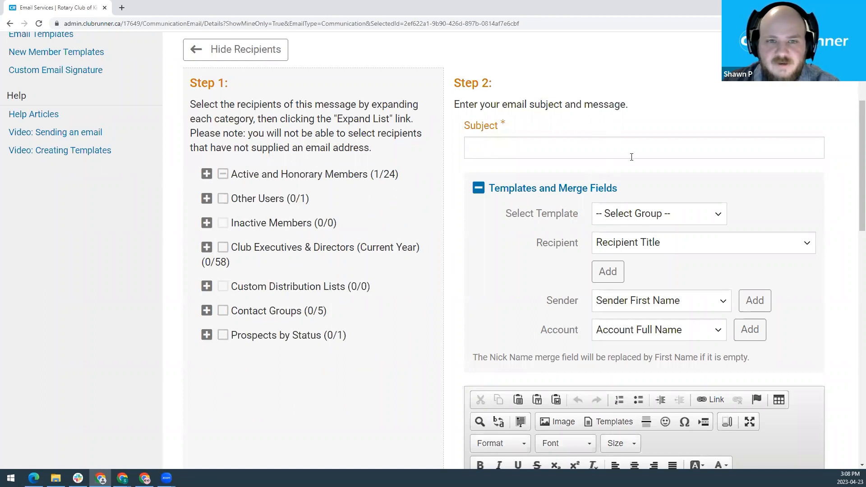
click(566, 144)
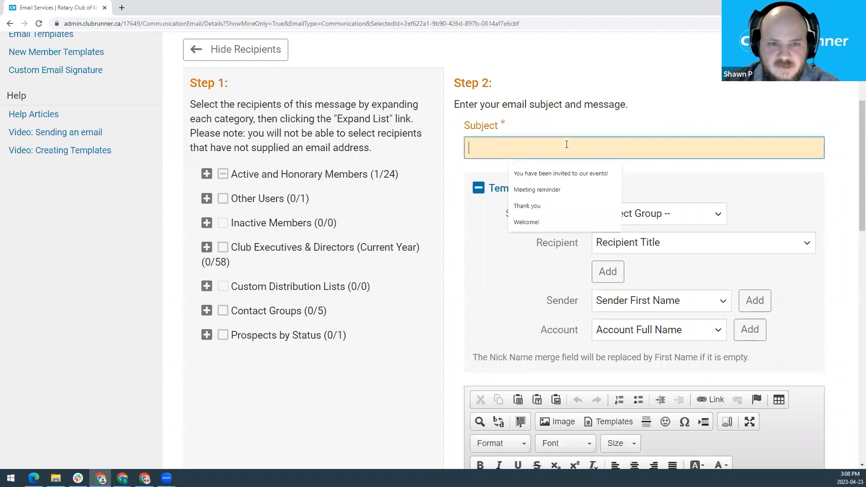
text(Welcome!)
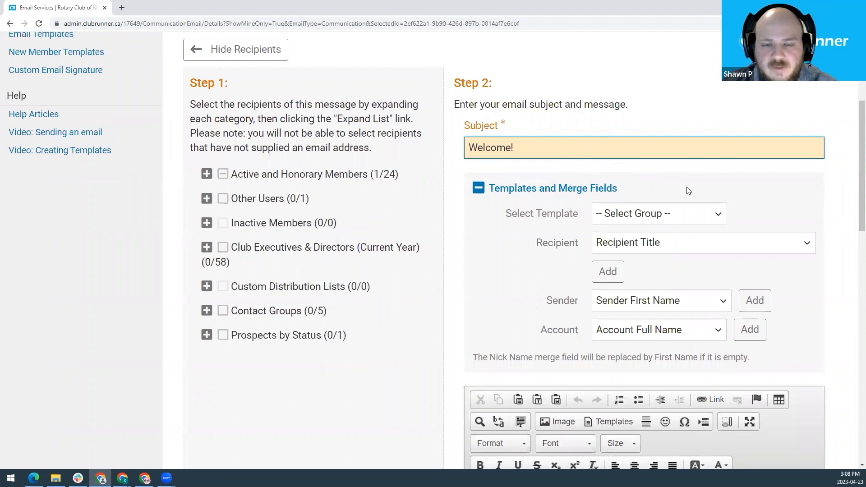
- Insert the custom template "Invitation Template - Kipling" into the email and accept replacing the current content
scroll(703, 192, down, 1)
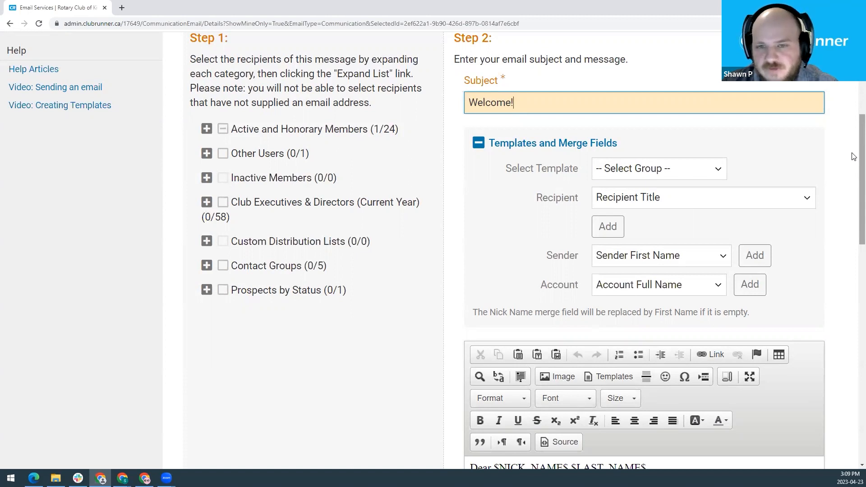
click(718, 170)
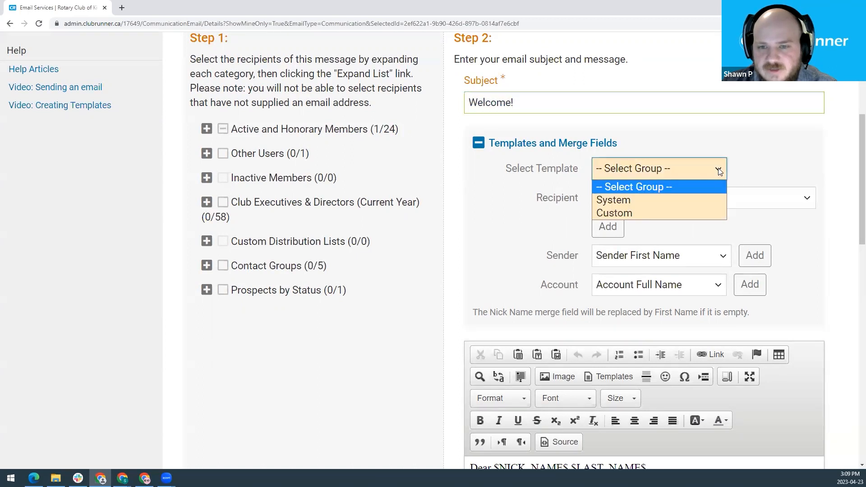
click(687, 213)
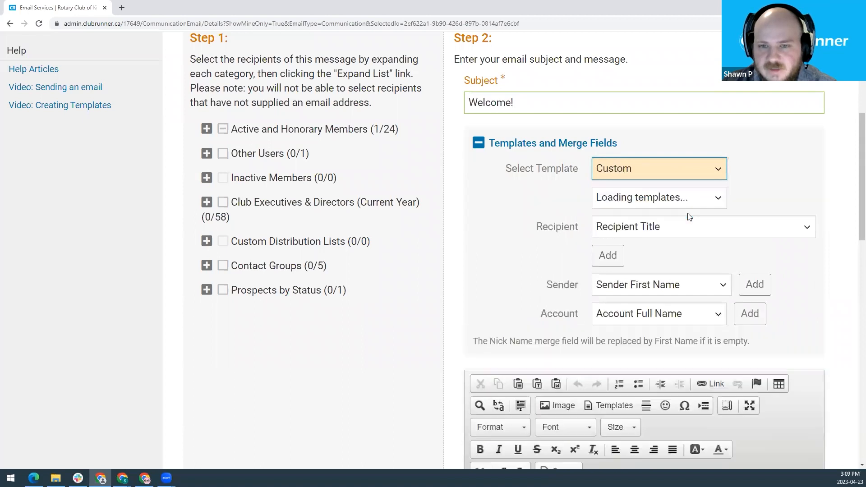
click(706, 200)
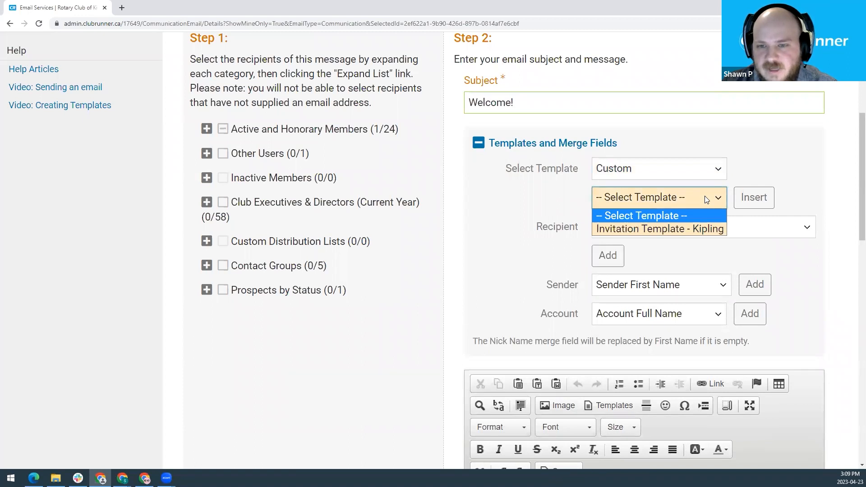
click(687, 231)
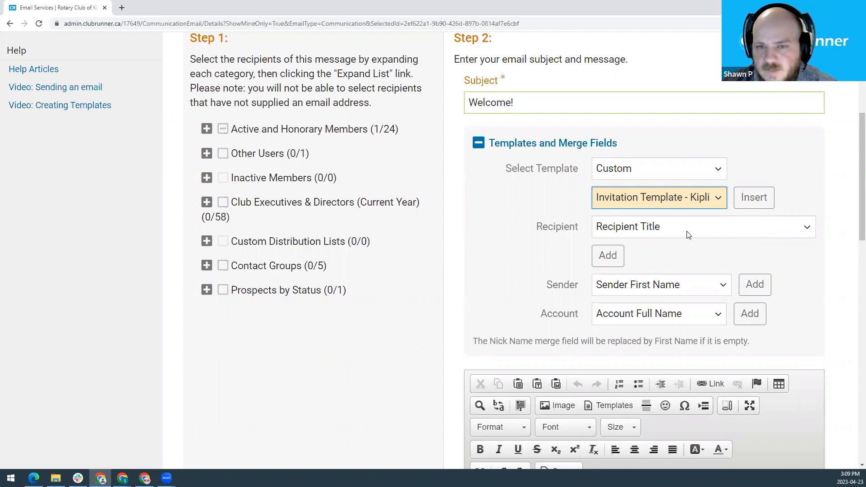
click(760, 205)
click(760, 204)
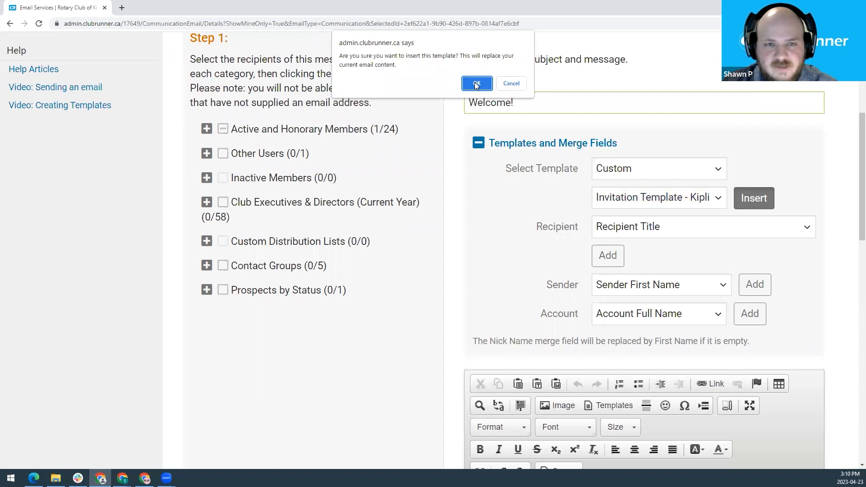
click(476, 84)
- Examine the subject line and message body that the invitation template filled in
drag(637, 103, 460, 102)
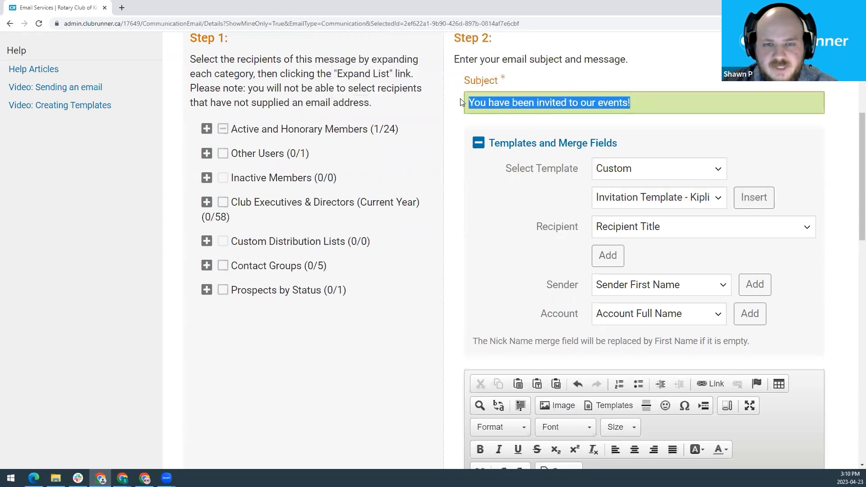
click(459, 102)
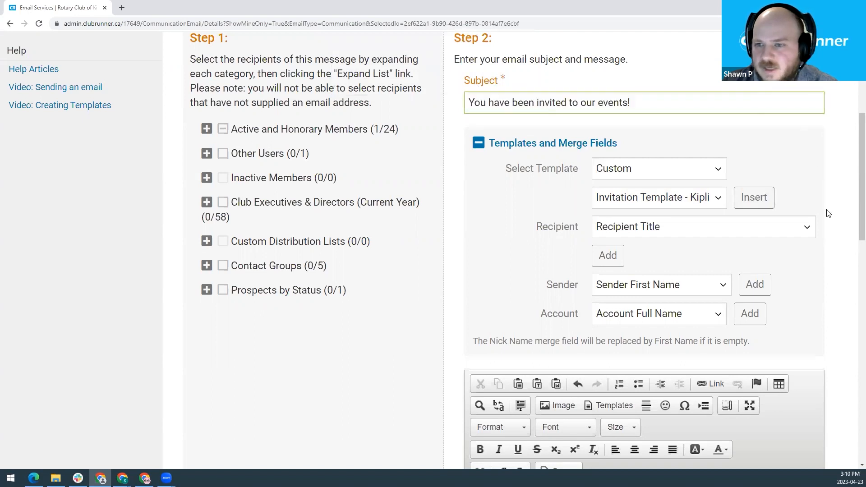
scroll(828, 212, down, 4)
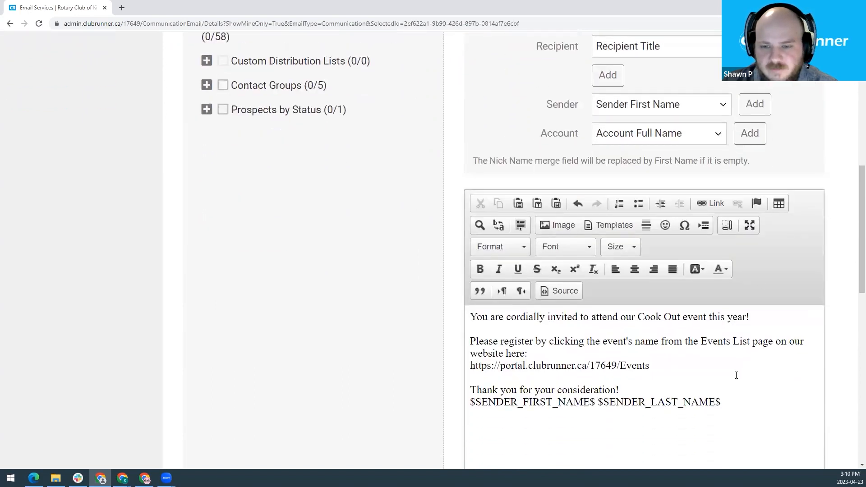
drag(729, 403, 470, 316)
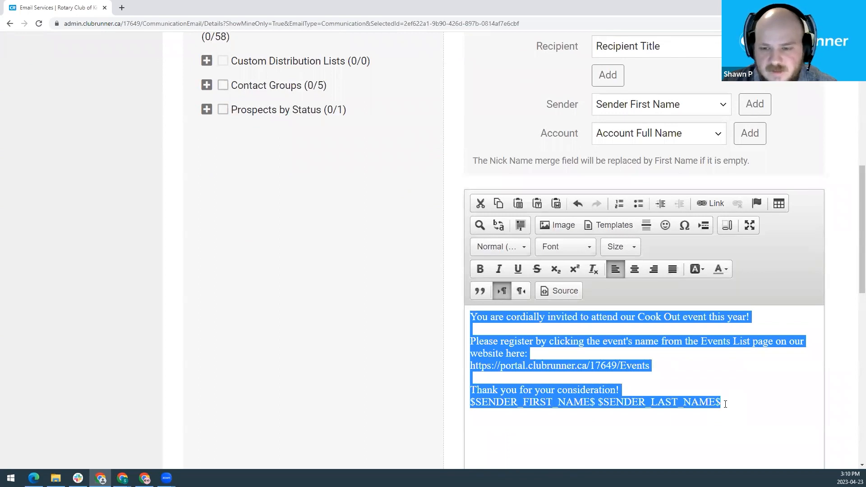
click(748, 395)
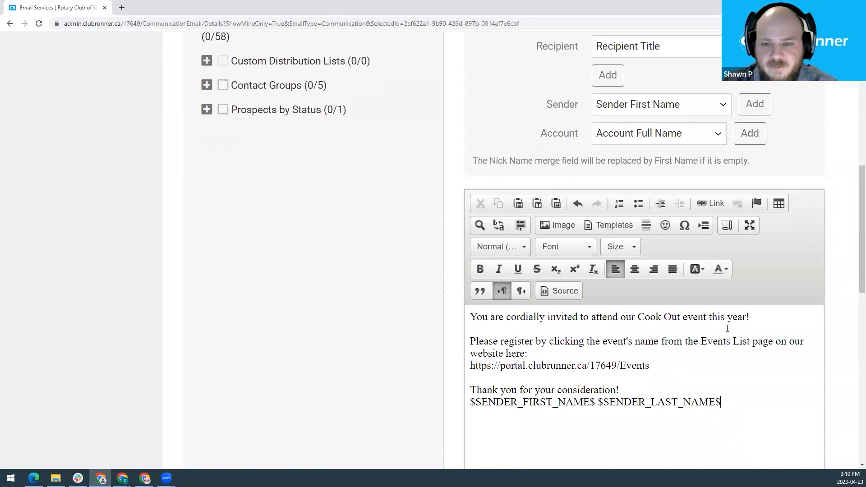
scroll(853, 246, up, 1)
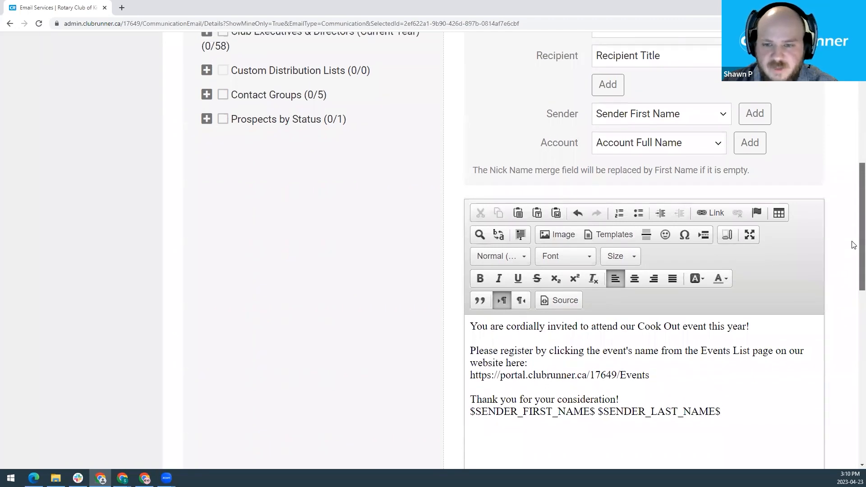
drag(851, 241, 854, 220)
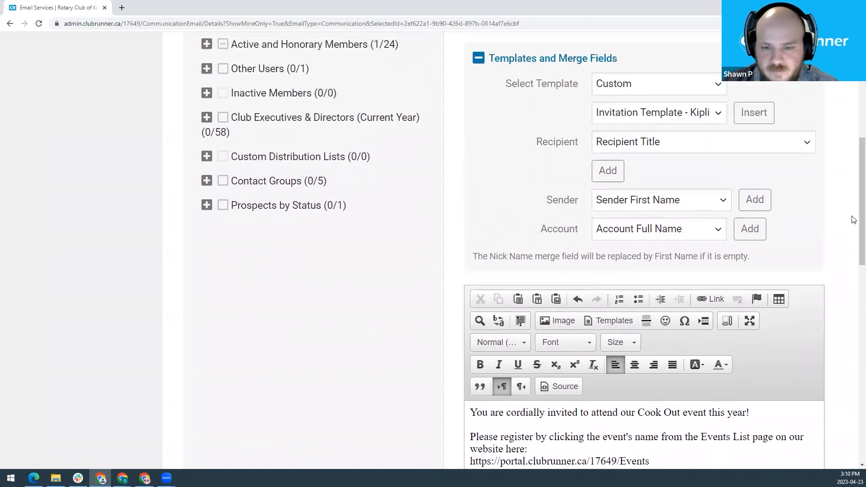
- Replace the email subject with "Welcome!" and reset the template group to "-- Select Group --"
scroll(661, 182, up, 2)
drag(627, 108, 465, 115)
text(Welcome!)
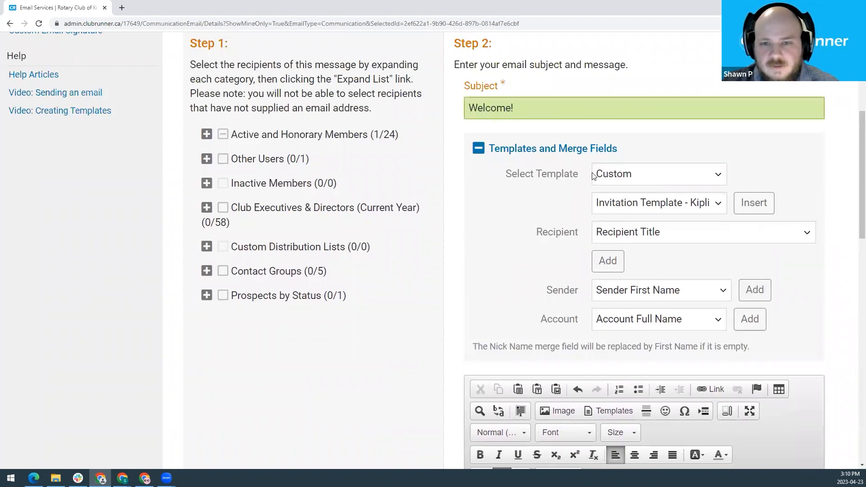
click(593, 176)
click(616, 189)
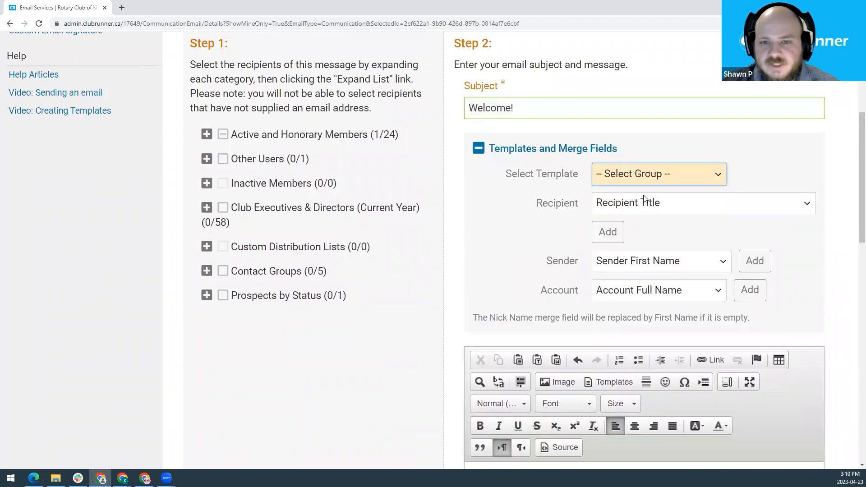
- Delete the entire invitation text from the message body
drag(861, 180, 852, 232)
click(685, 356)
key(ctrl+a)
key(Delete)
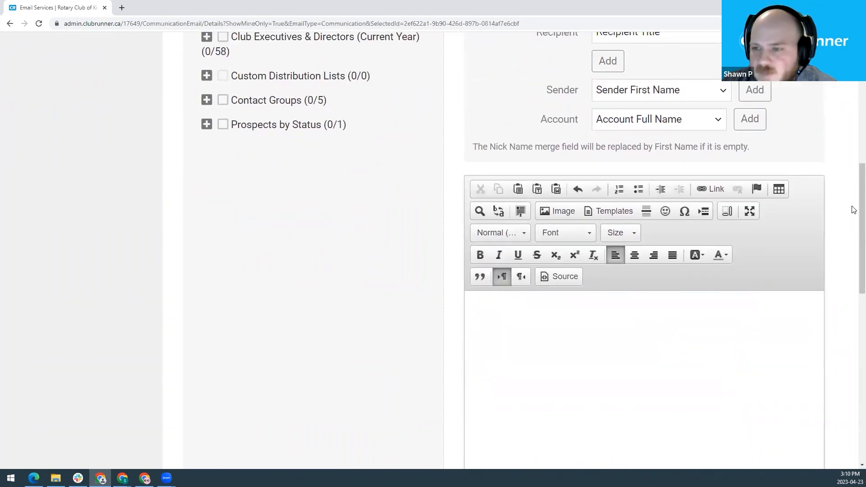
- Start the message body with "Hello", try a manually entered first name after it, and remove that name again
drag(856, 204, 853, 183)
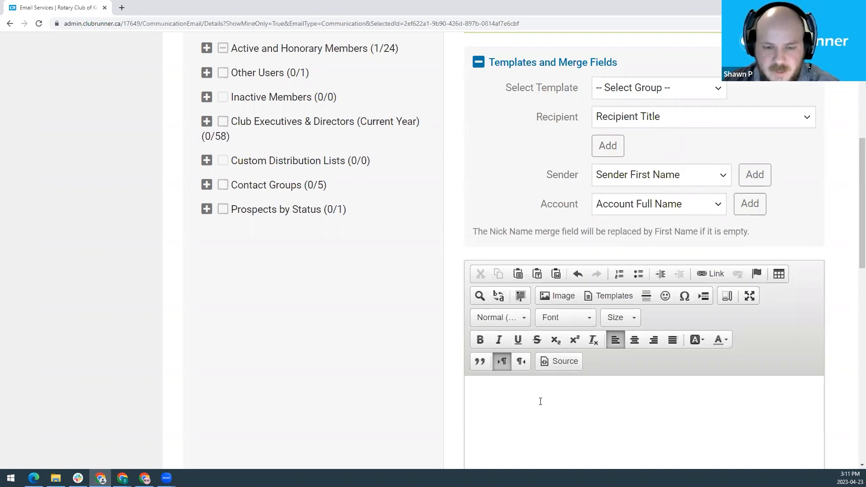
text(Hello)
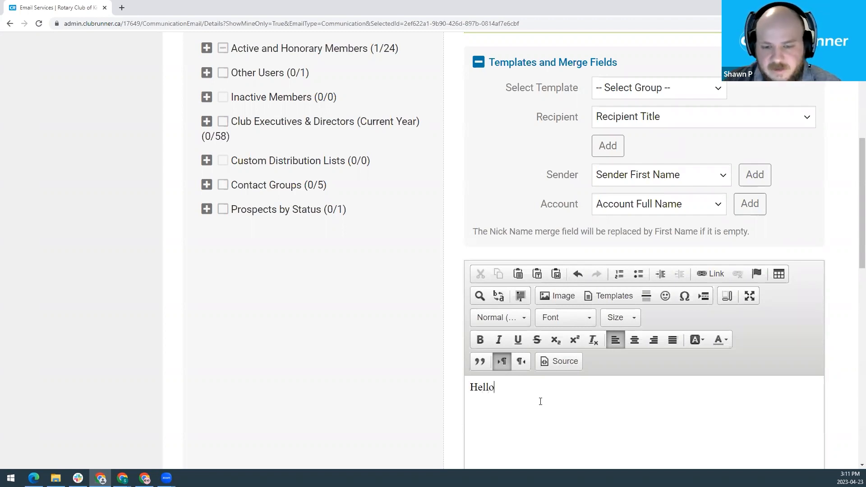
text( John)
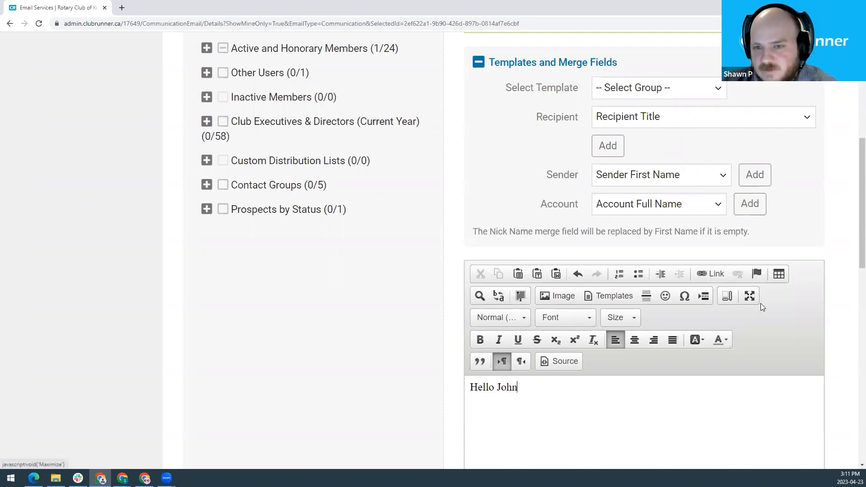
scroll(853, 219, down, 1)
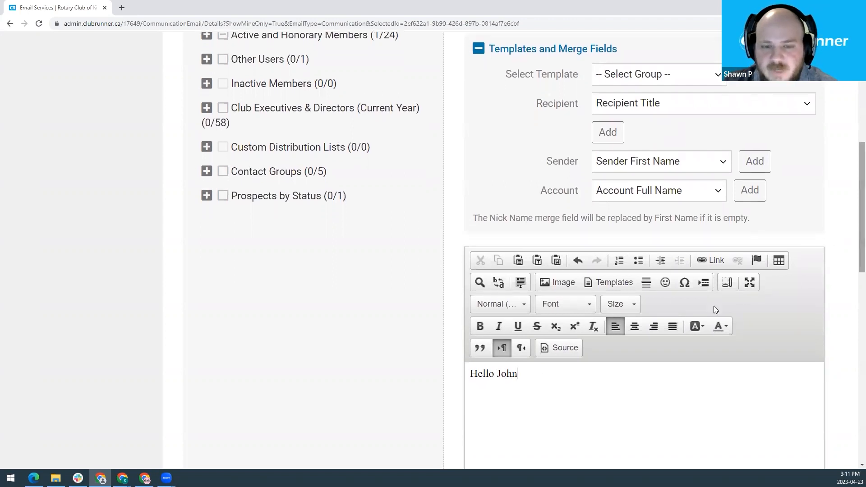
double_click(507, 375)
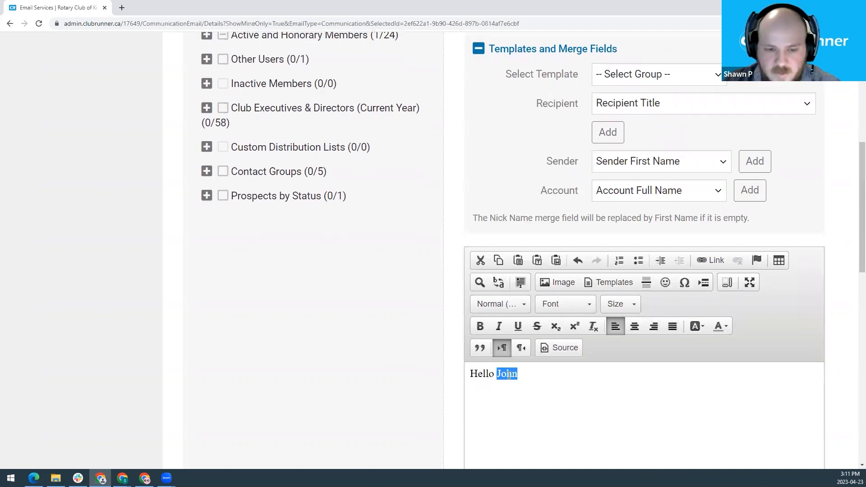
key(BackSpace)
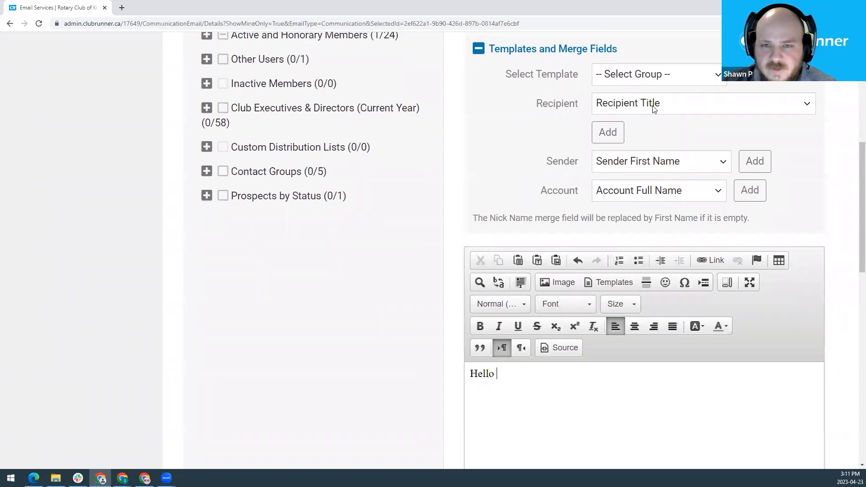
- Insert the Recipient First Name merge field after "Hello" in the message body
click(676, 106)
click(675, 104)
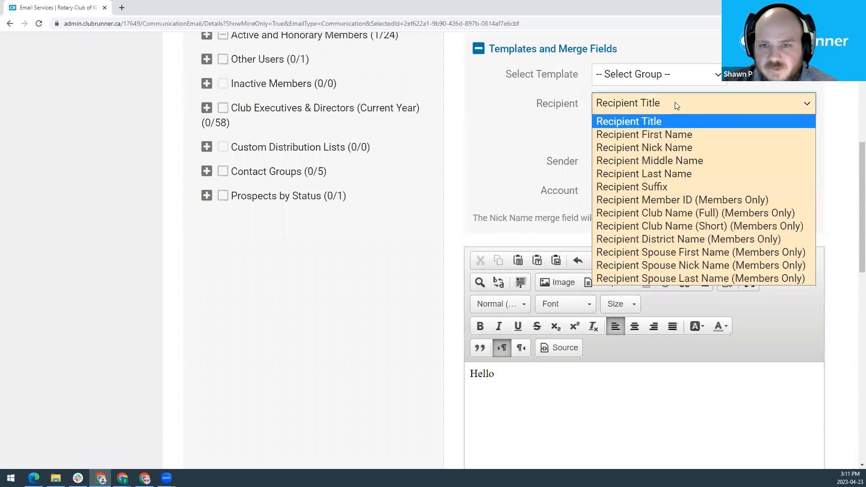
click(680, 134)
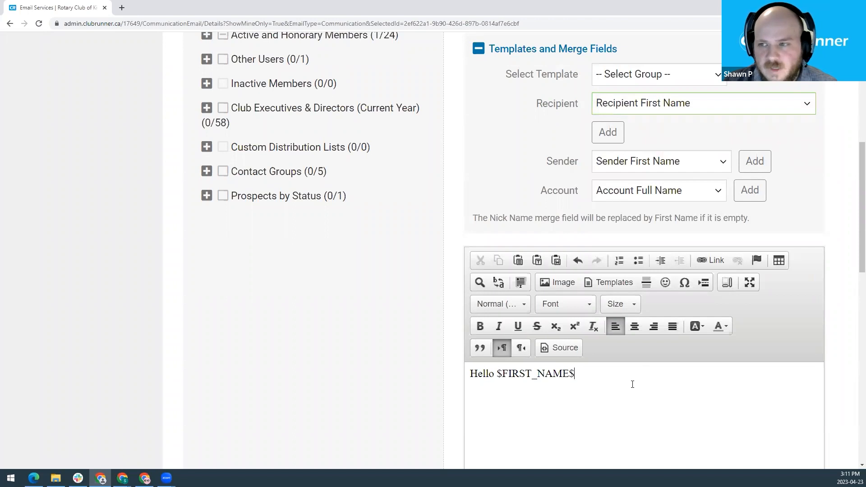
drag(577, 374, 496, 374)
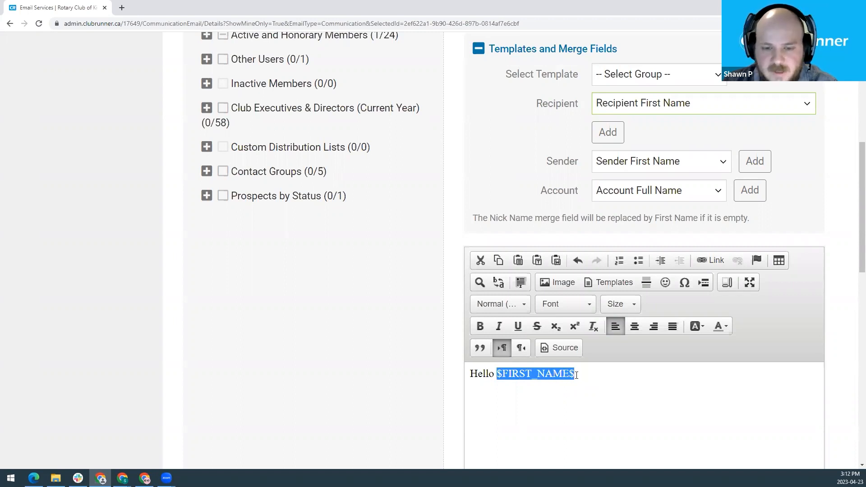
click(577, 375)
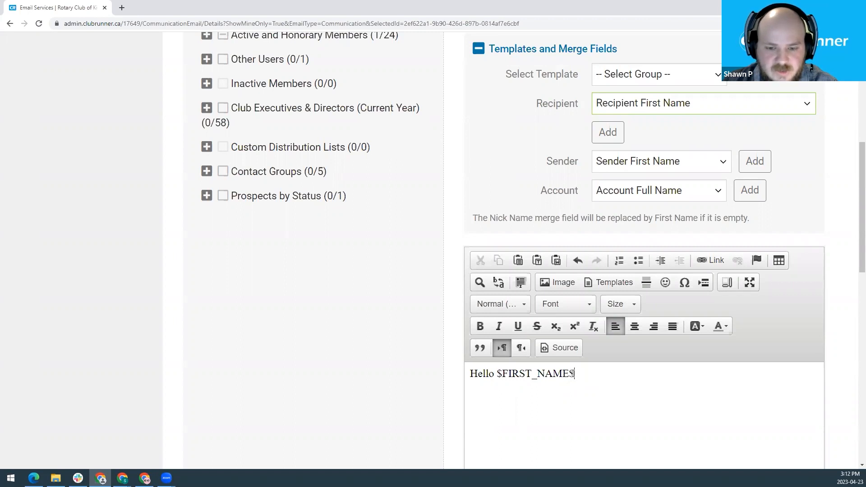
- Add the Recipient Last Name merge field after the first-name field and end the greeting with a comma
click(684, 107)
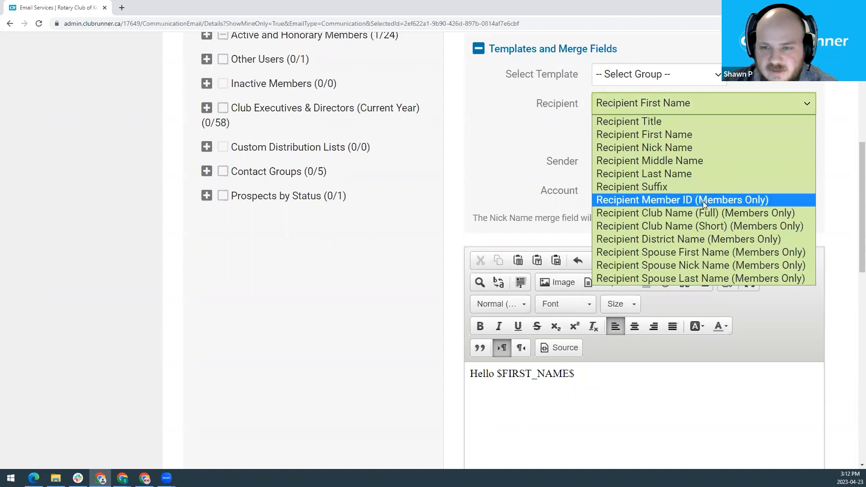
click(692, 174)
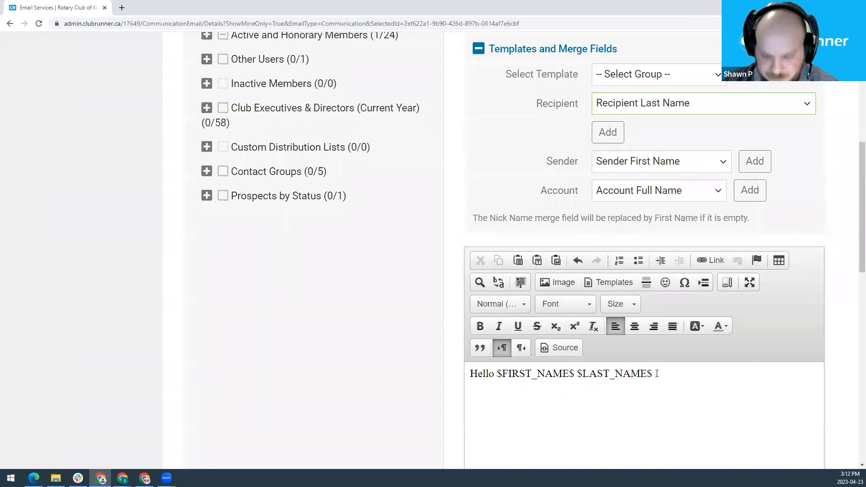
text(.)
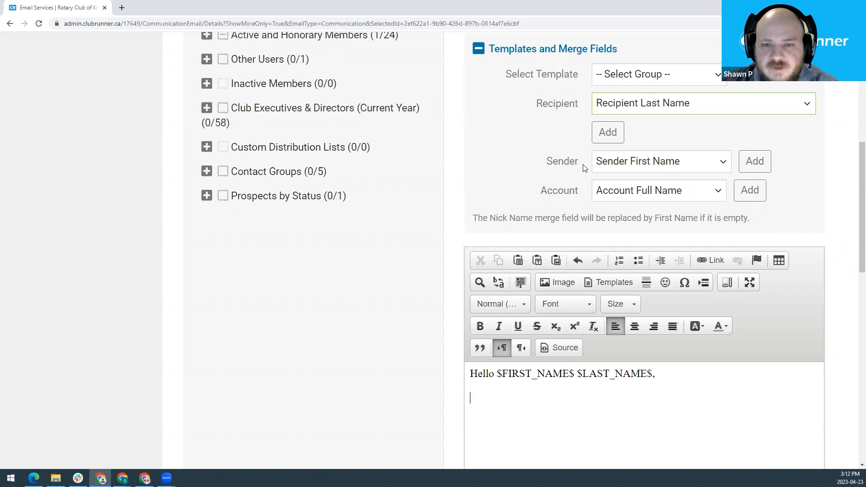
- Write the closing line "Thank you," below the greeting, leaving blank space between them
click(615, 167)
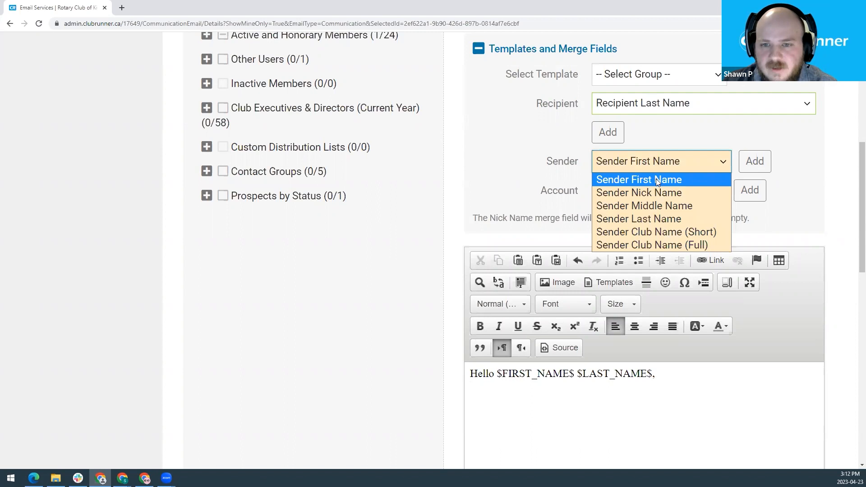
click(519, 427)
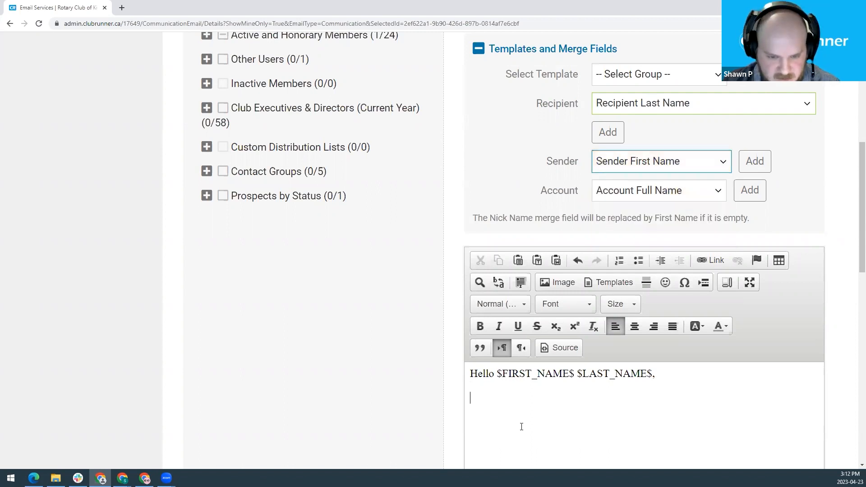
text(Thank you,)
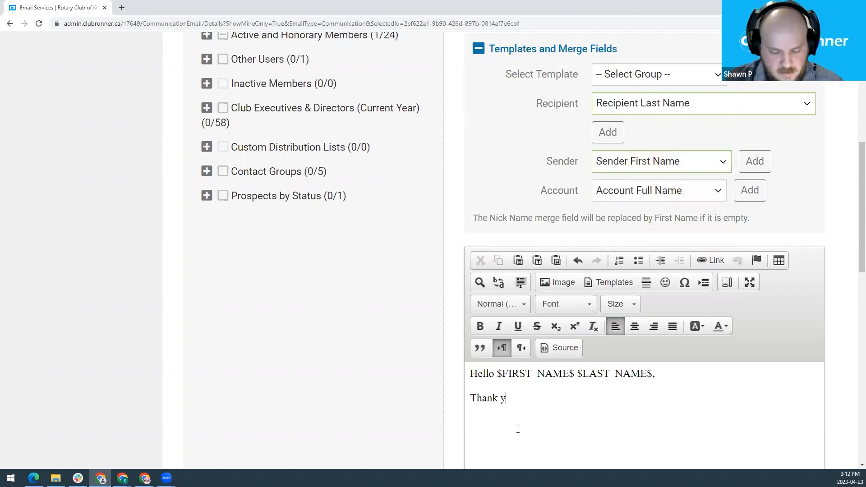
key(Return)
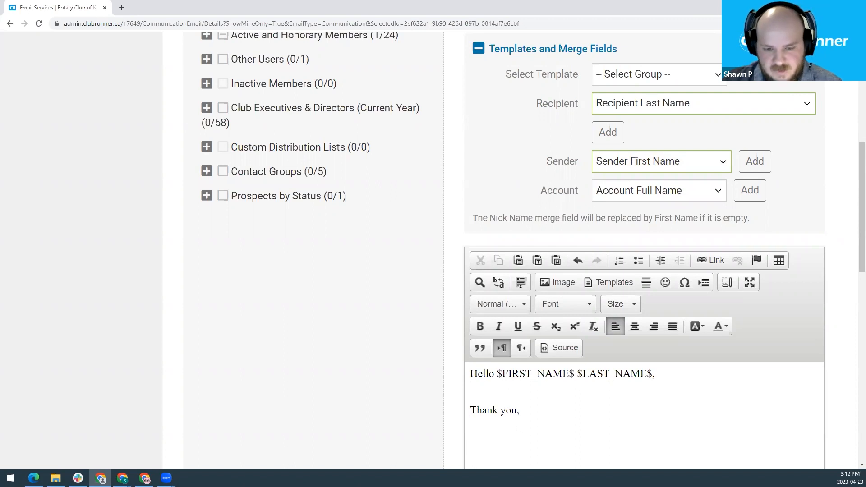
- Insert the Sender First Name merge field on the line below "Thank you,"
click(651, 161)
click(643, 182)
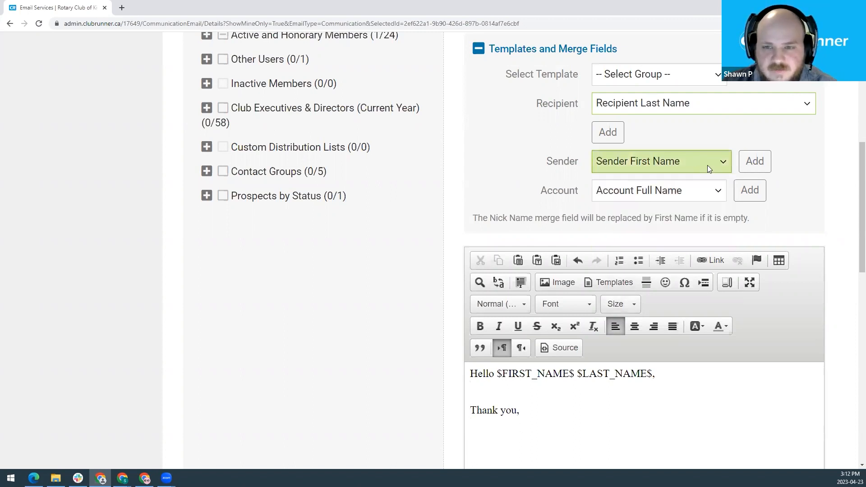
click(742, 161)
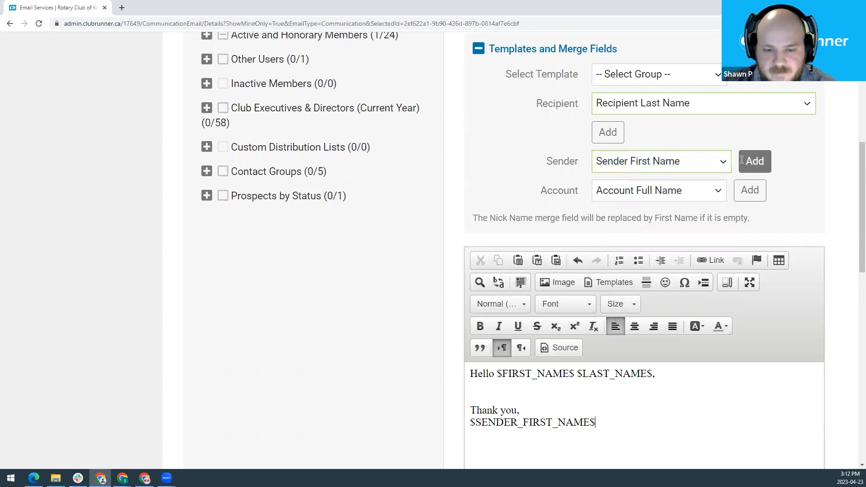
- Add the Sender Last Name merge field after the sender first-name field below "Thank you,"
click(657, 165)
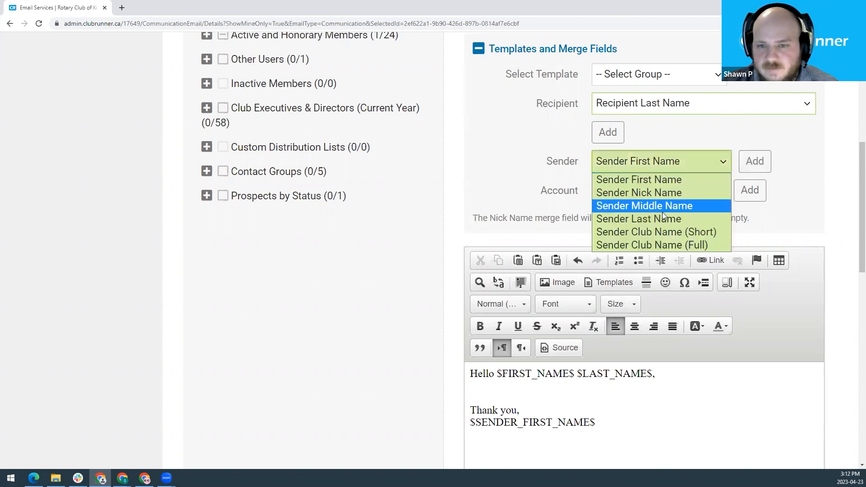
click(650, 219)
click(744, 162)
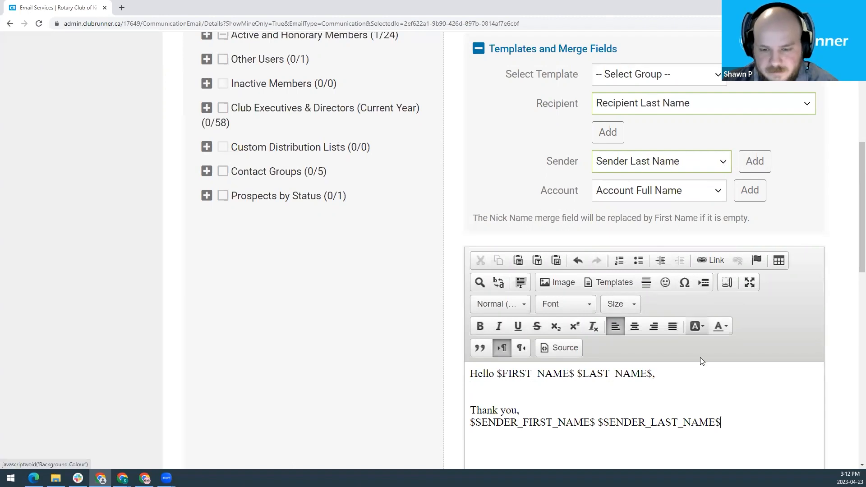
scroll(700, 357, down, 1)
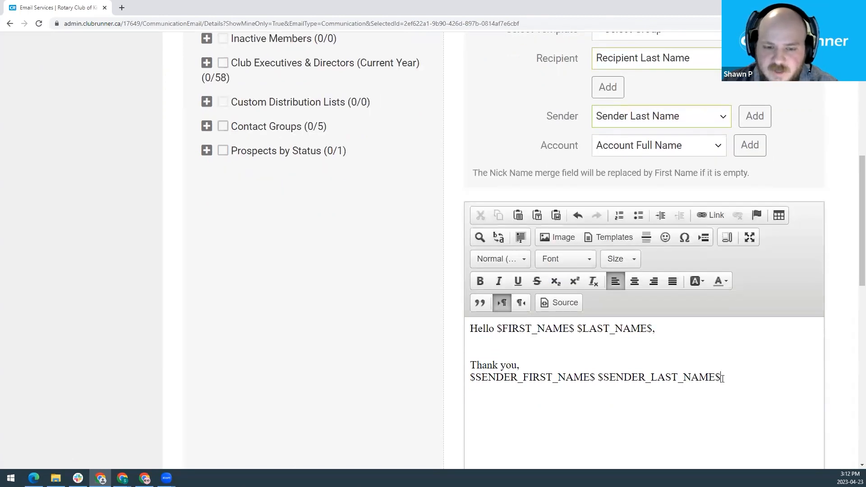
- Replace the sender merge fields below "Thank you," with the sender's first name as plain text
drag(474, 376, 721, 376)
text(Shawn)
key(BackSpace)
key(BackSpace)
key(BackSpace)
text(hawn)
scroll(670, 375, up, 1)
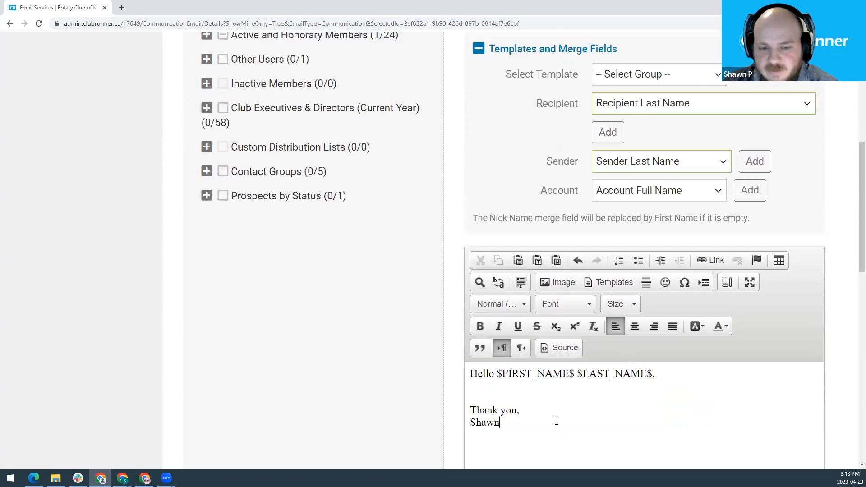
- Replace the plain-text name below "Thank you," with the Sender First Name and Sender Last Name merge fields
drag(508, 425, 469, 424)
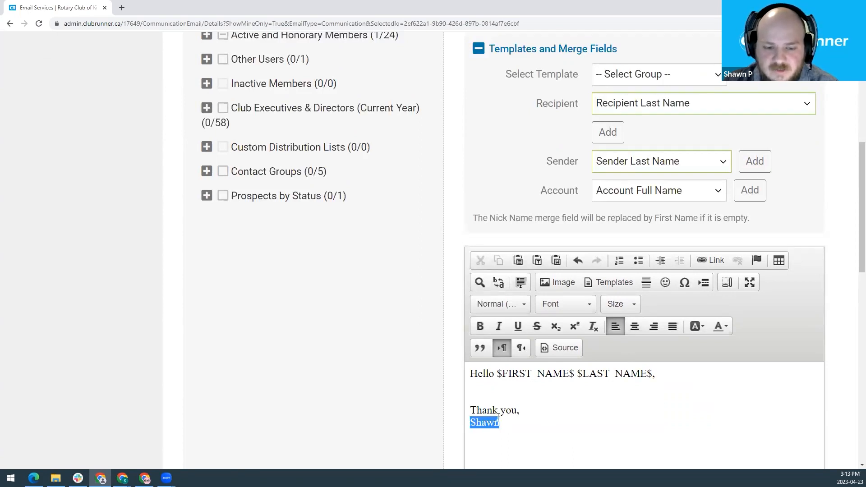
key(BackSpace)
click(653, 163)
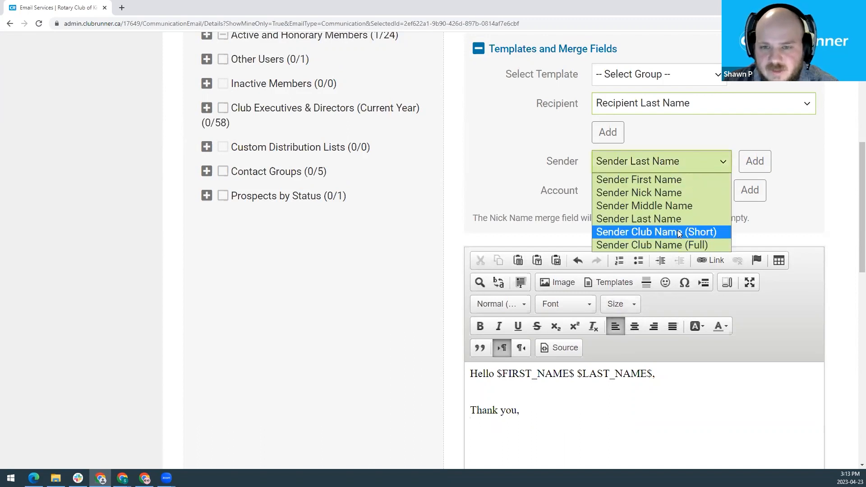
click(664, 183)
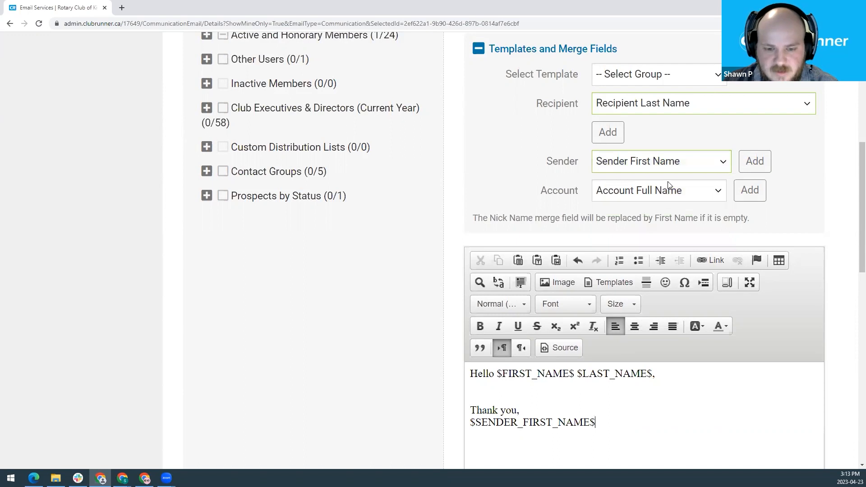
click(667, 162)
click(671, 218)
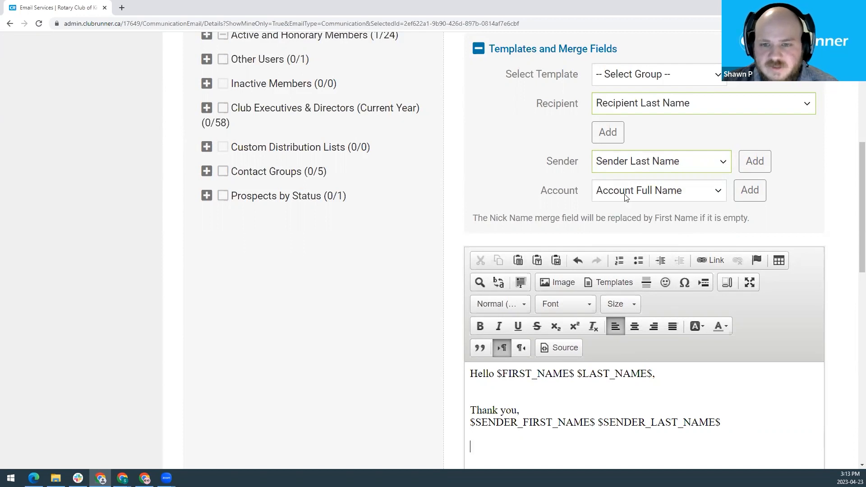
- Insert the Account Full Name merge field below the sender's name, leaving a blank line between them
scroll(612, 205, down, 1)
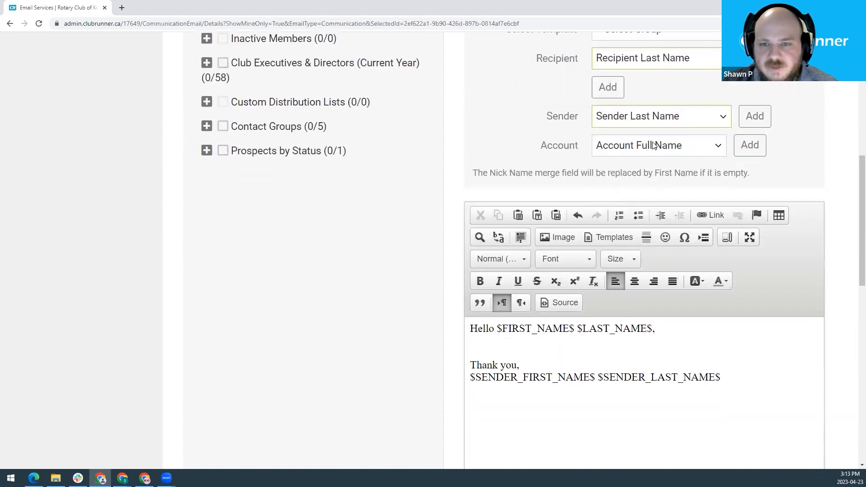
click(659, 146)
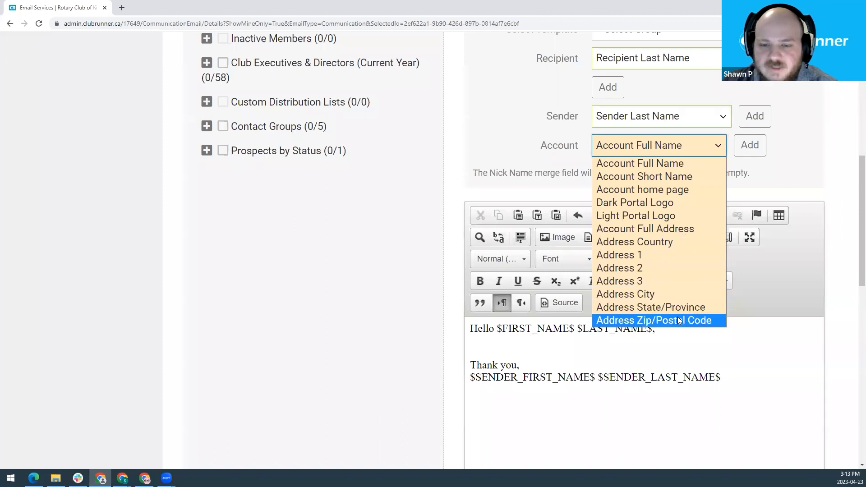
click(668, 162)
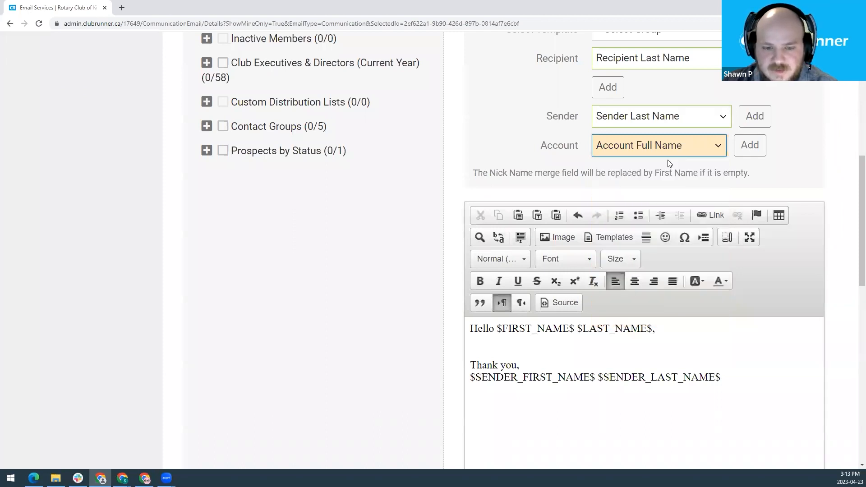
click(743, 150)
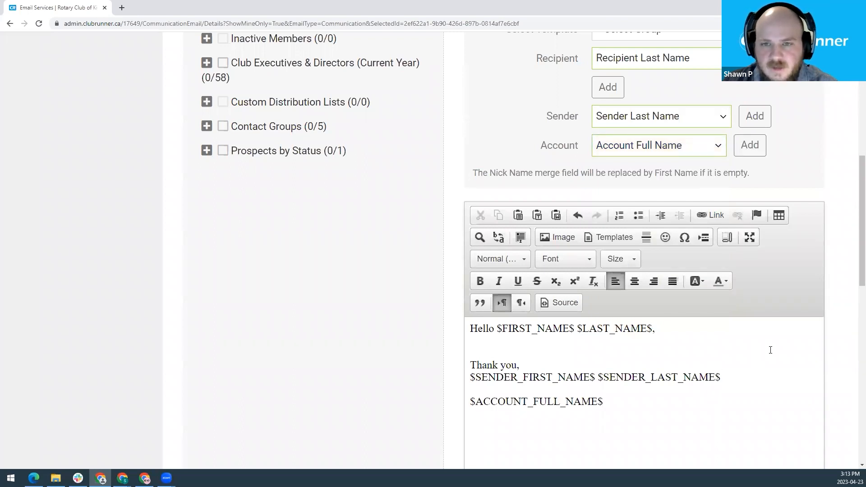
- Review the finished message body, the attachment section and the email options that follow it
scroll(772, 349, up, 1)
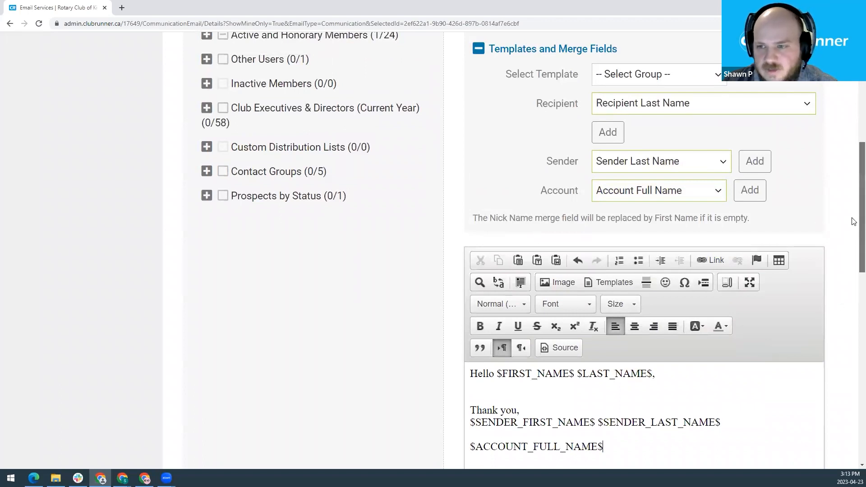
scroll(852, 239, down, 2)
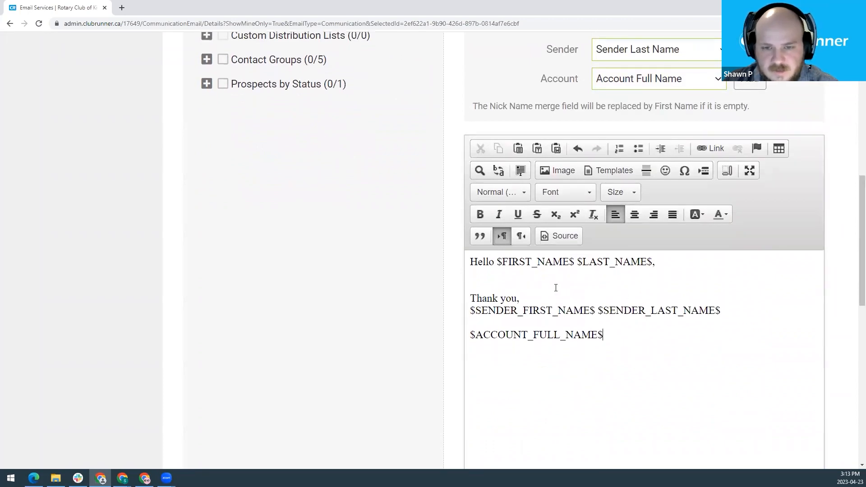
scroll(556, 287, down, 1)
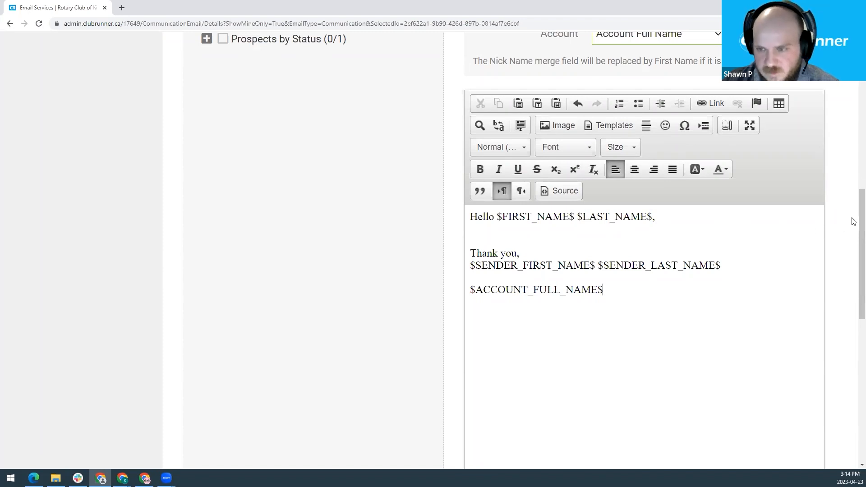
scroll(852, 221, down, 1)
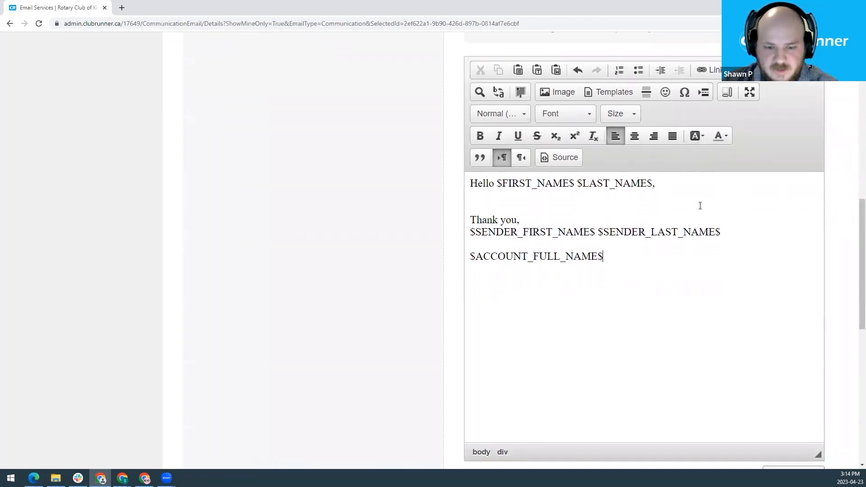
drag(853, 230, 854, 275)
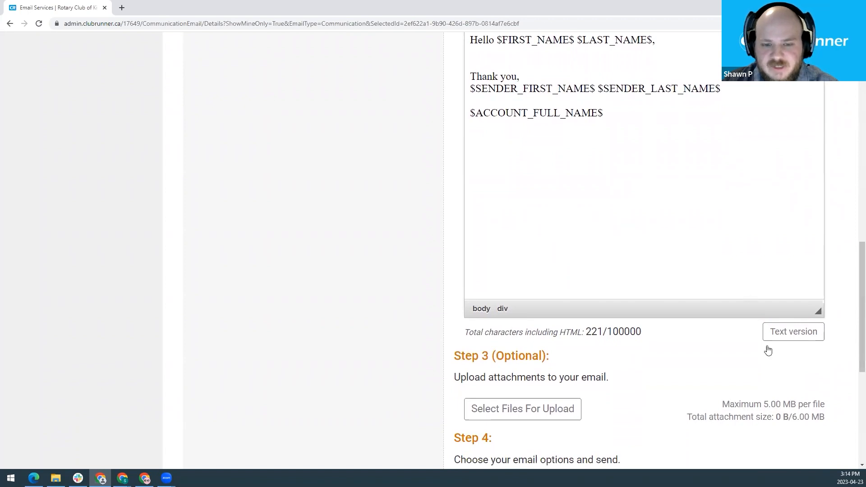
scroll(779, 368, down, 1)
scroll(783, 368, up, 1)
scroll(848, 347, down, 1)
scroll(853, 356, down, 2)
scroll(853, 375, down, 2)
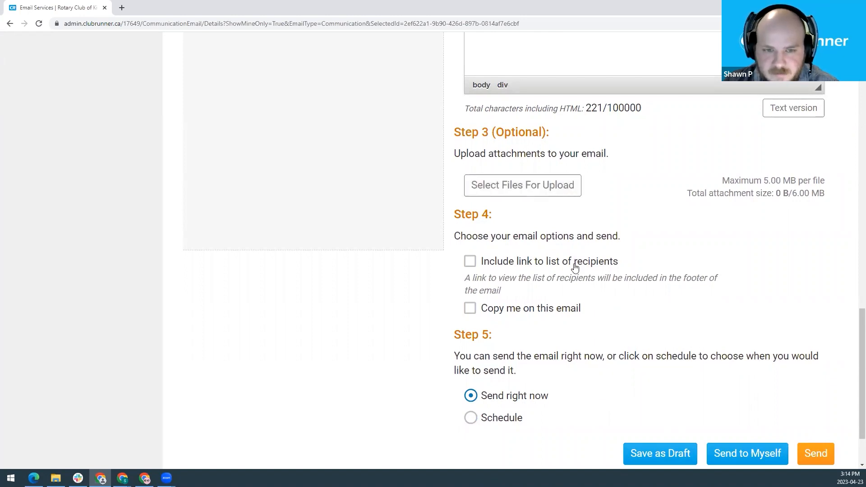
- Switch the email from immediate sending to Schedule and set the send date to Apr 30, 2023
scroll(574, 267, down, 1)
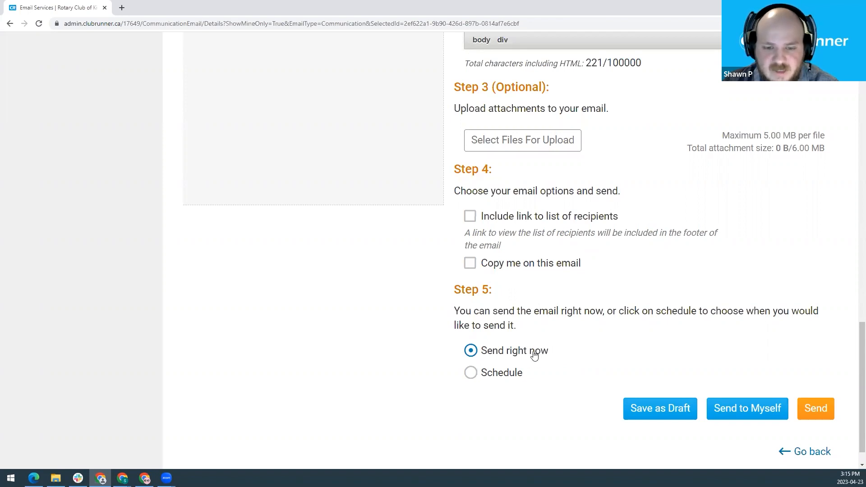
click(474, 374)
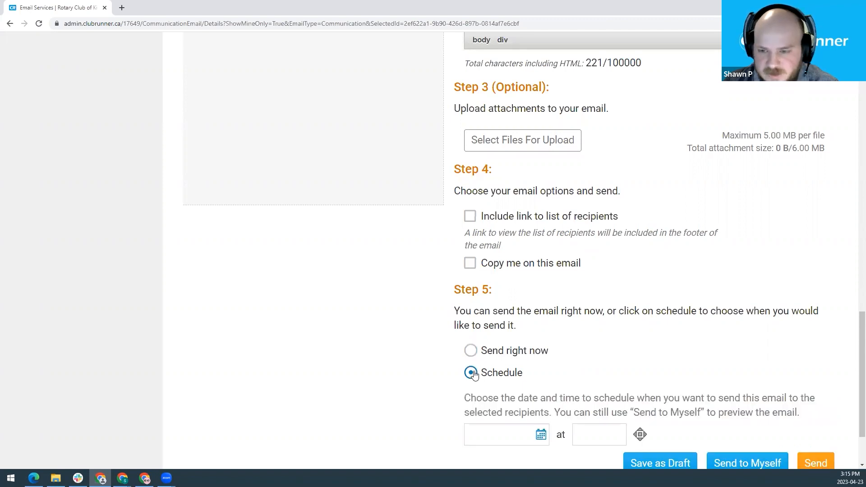
scroll(473, 374, down, 1)
scroll(473, 374, down, 1)
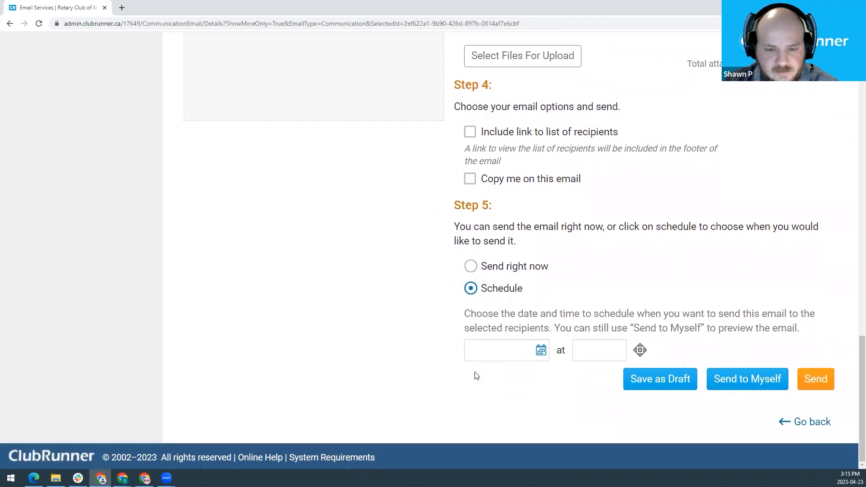
click(541, 350)
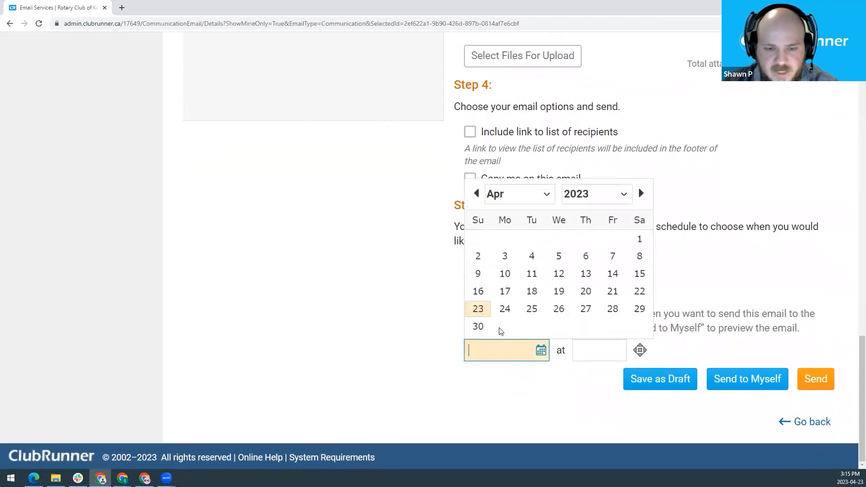
click(479, 327)
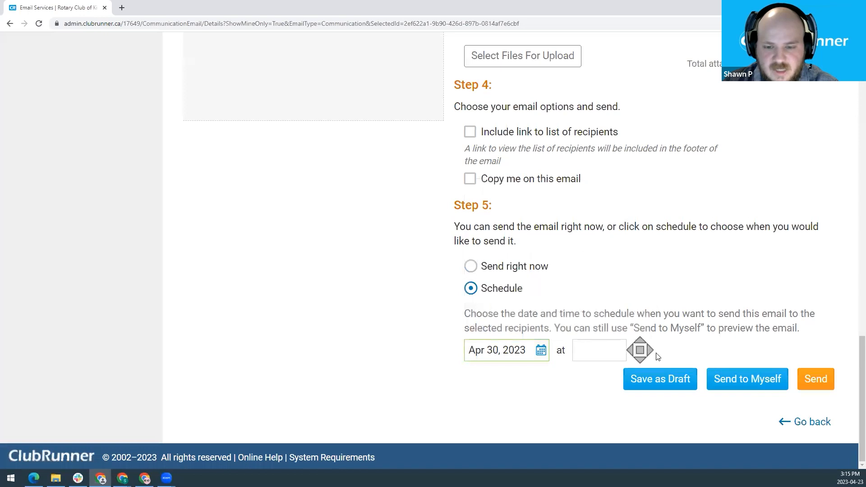
- Set the scheduled send time to 03:15 PM
click(639, 351)
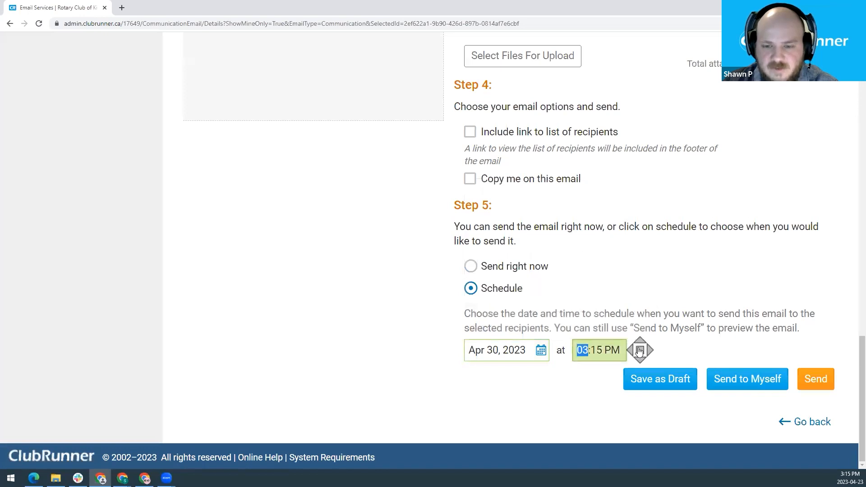
click(640, 343)
click(640, 357)
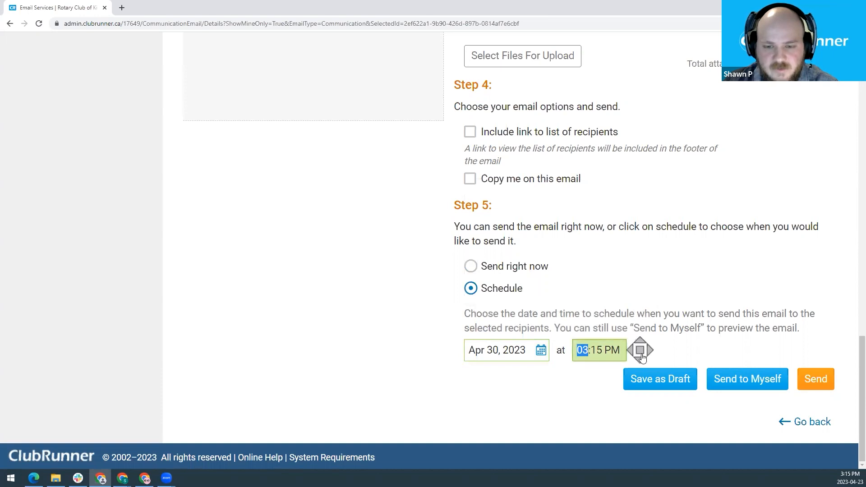
click(611, 350)
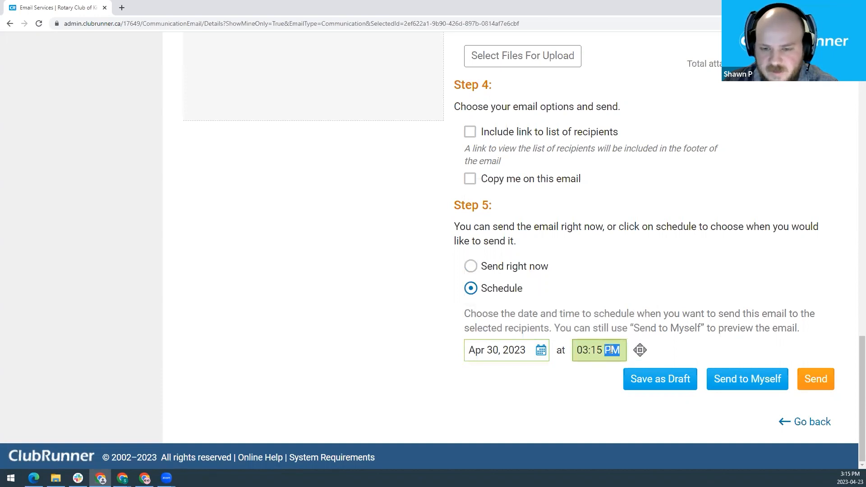
click(596, 348)
click(611, 349)
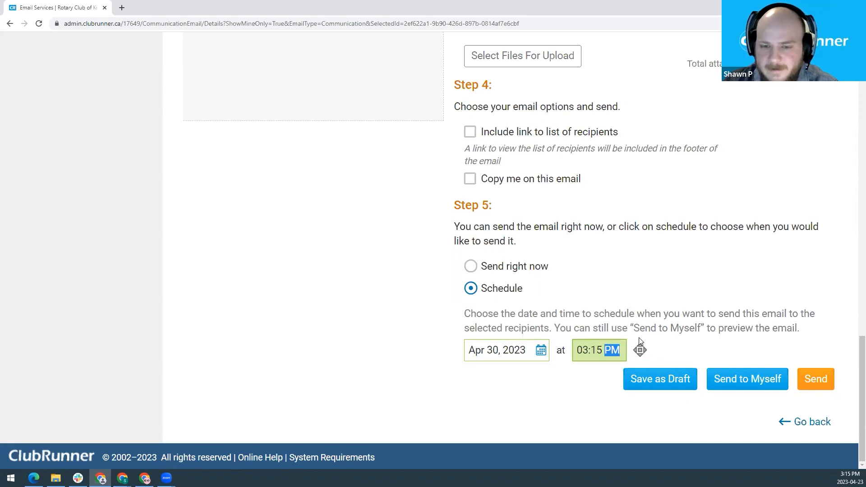
click(568, 375)
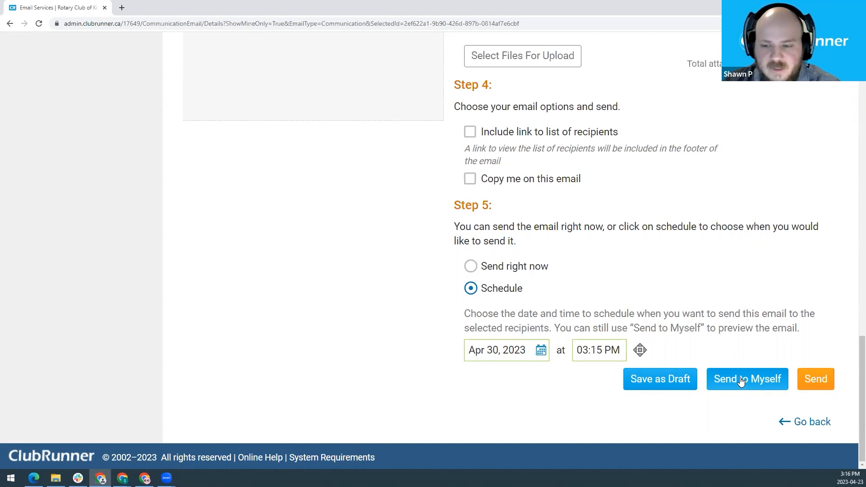
- Submit and confirm the scheduled email, and check the "Welcome!" entry's status in the Club Communication list
click(811, 384)
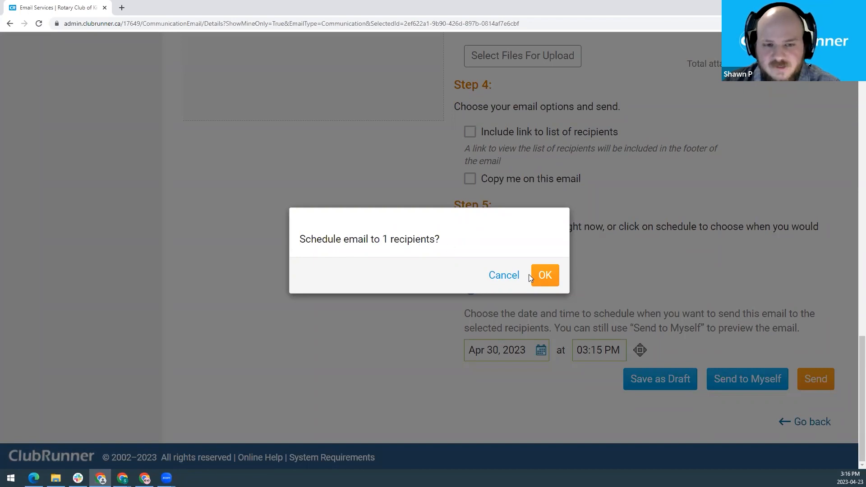
click(544, 276)
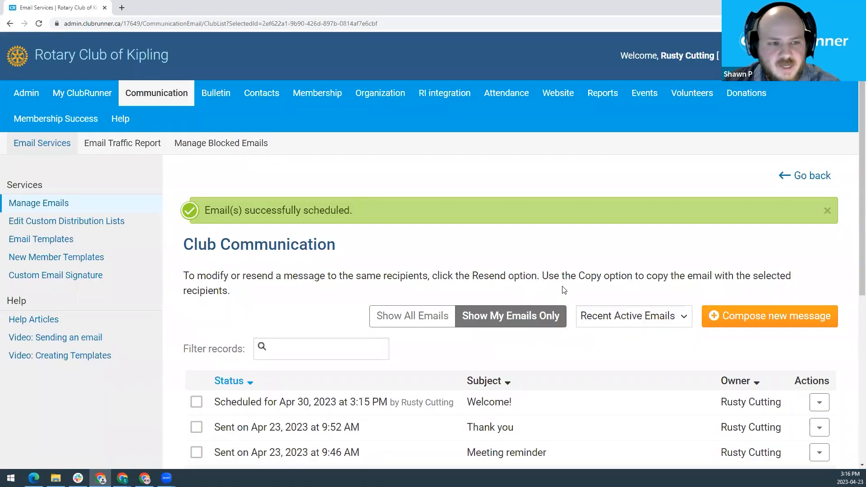
scroll(563, 287, down, 3)
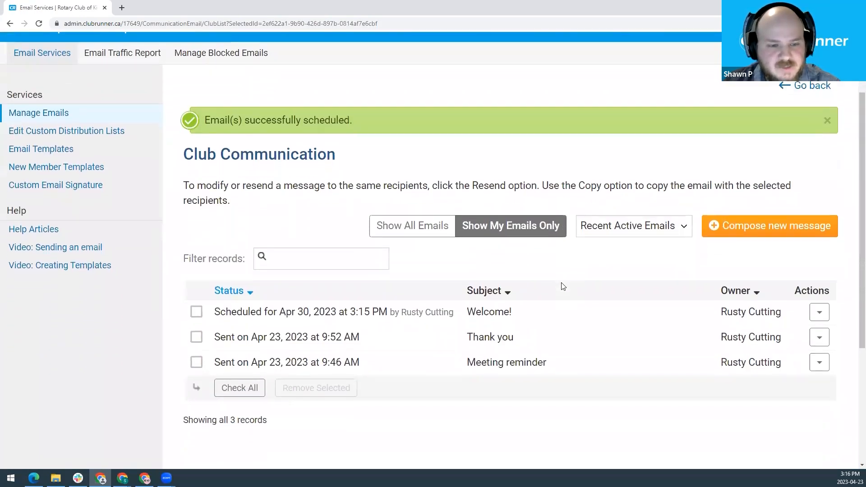
drag(217, 266, 337, 267)
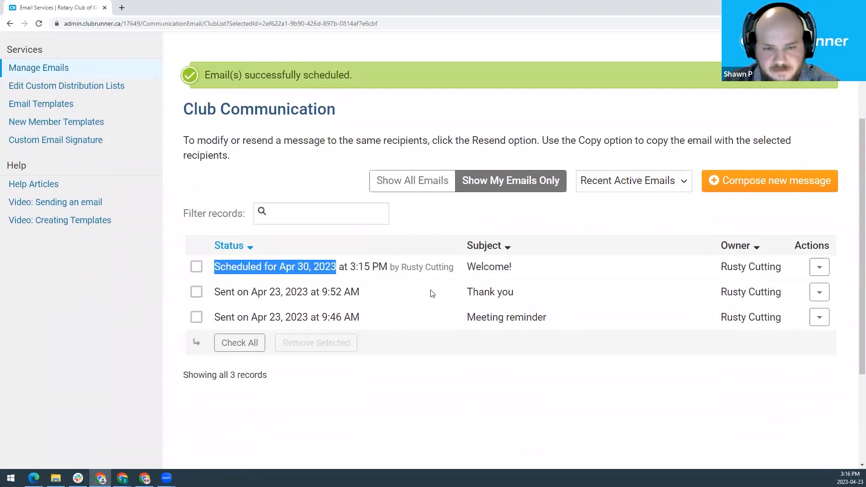
click(509, 267)
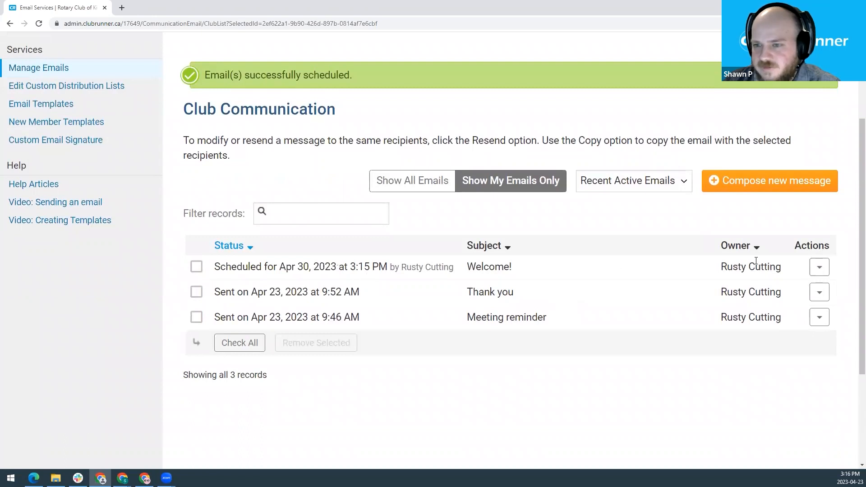
- Cancel the scheduling of the "Welcome!" email in the Club Communication list and confirm the cancellation
click(818, 268)
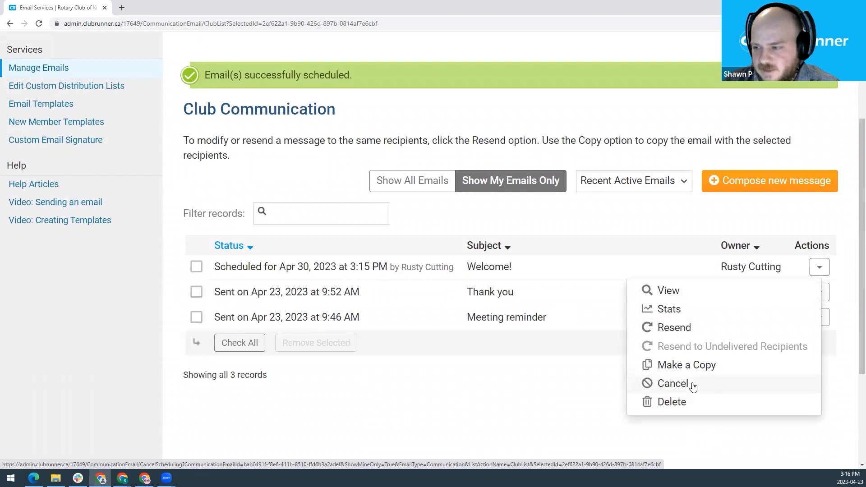
click(693, 384)
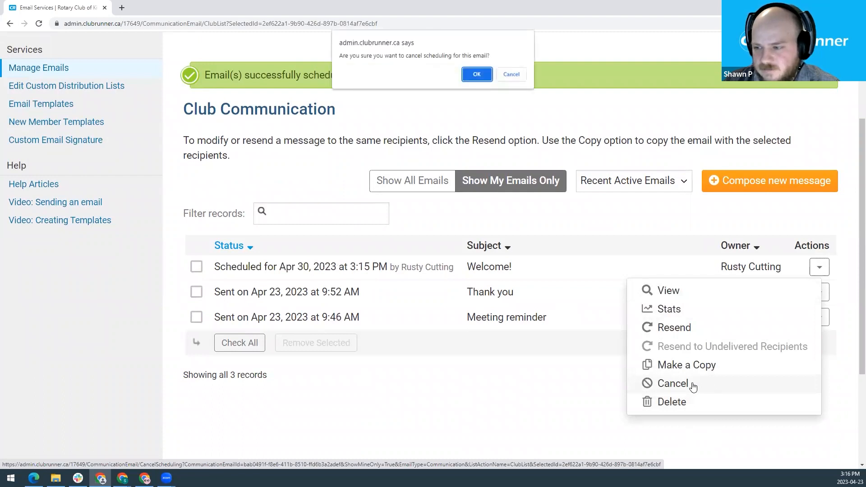
click(477, 75)
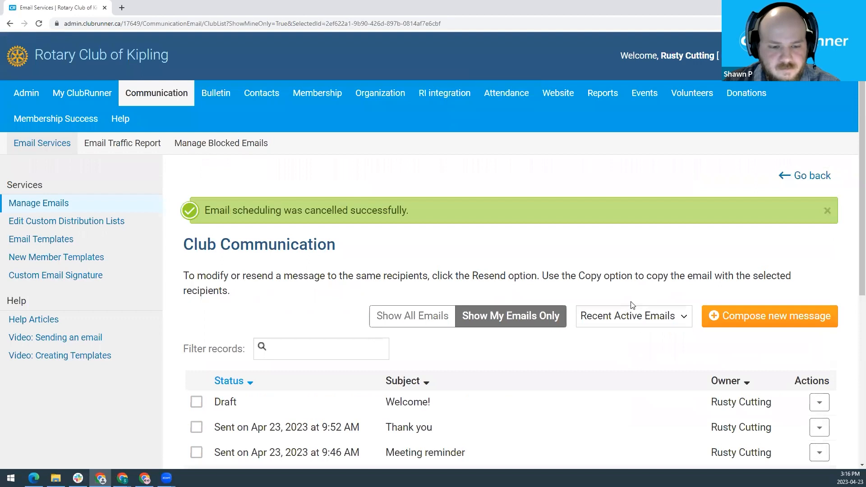
scroll(633, 305, down, 1)
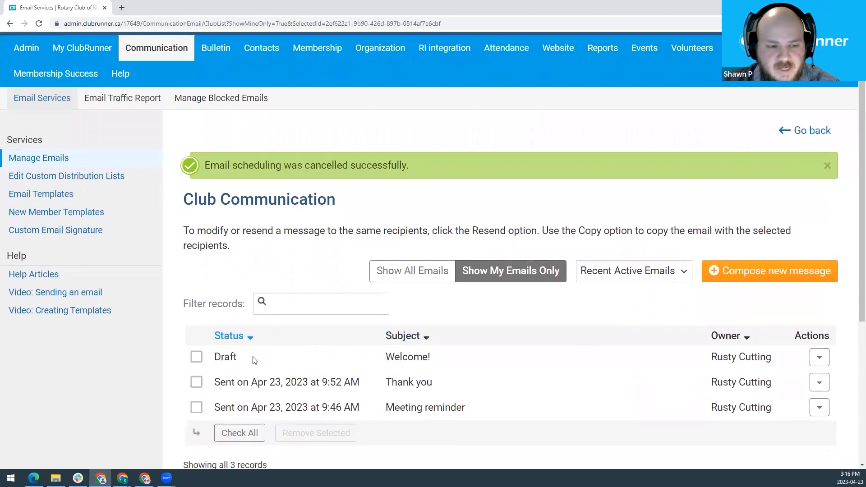
- Open the "Welcome!" draft, review its recipients, message body, attachment section and email options, and return to the email list
click(819, 356)
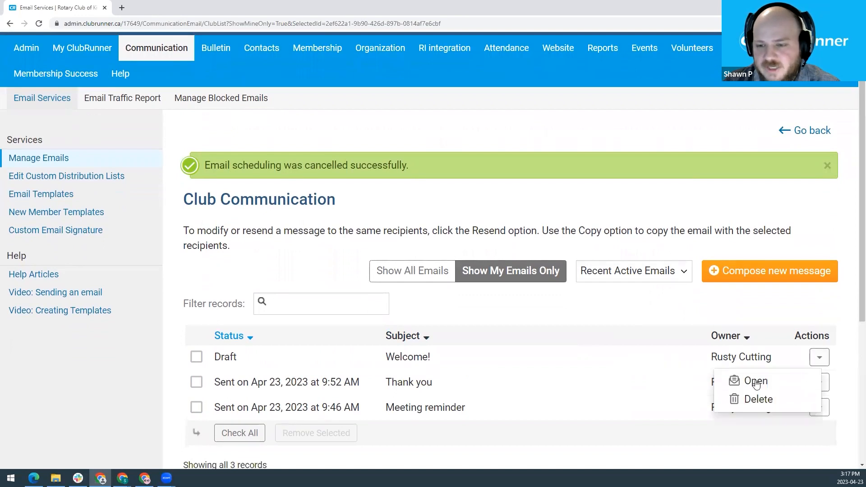
click(752, 382)
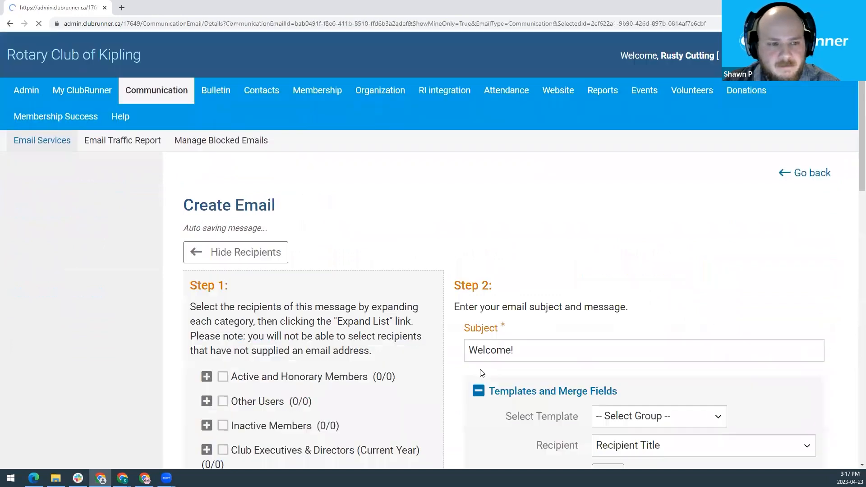
scroll(458, 368, down, 7)
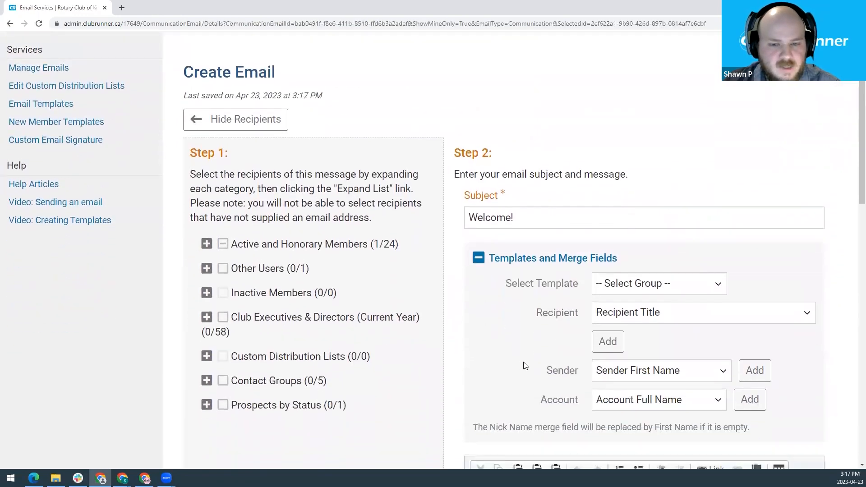
scroll(469, 357, down, 2)
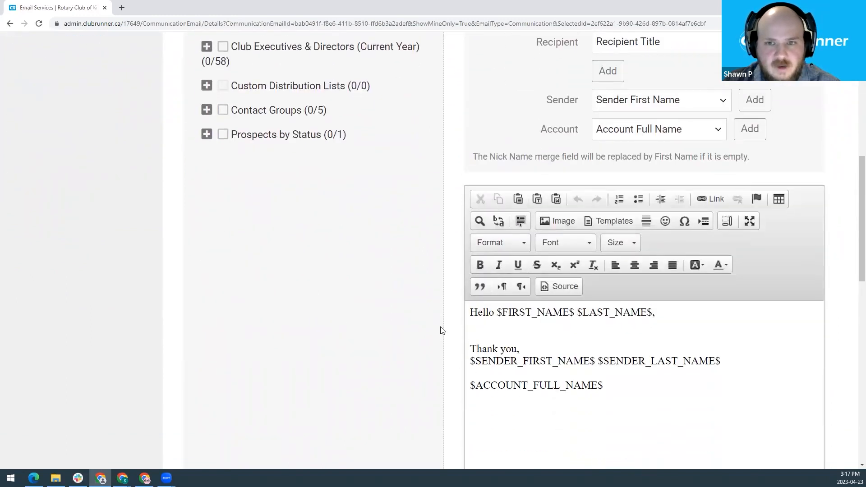
scroll(440, 331, up, 1)
scroll(442, 331, down, 1)
scroll(441, 329, down, 10)
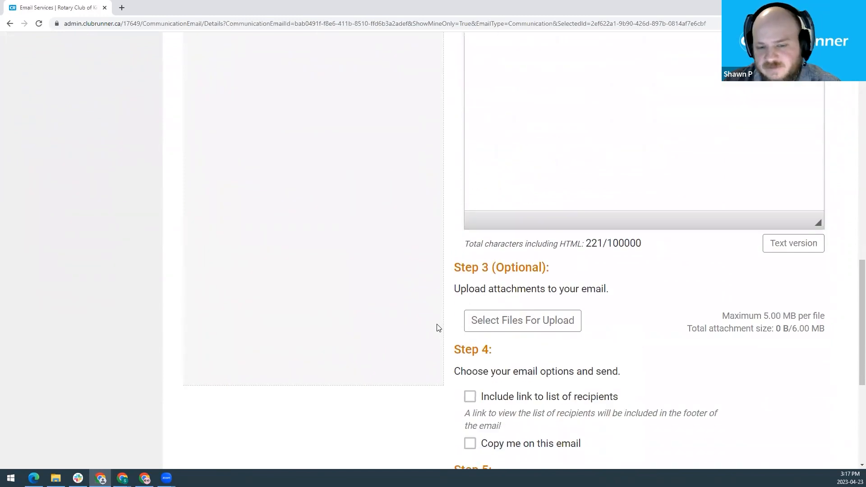
scroll(437, 328, down, 4)
click(637, 378)
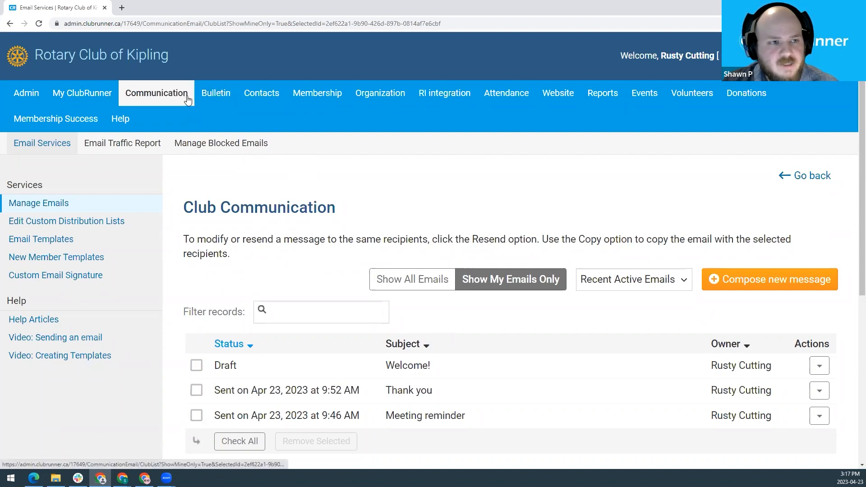
- Open the page for managing the club's contact groups and look over the existing groups
click(264, 98)
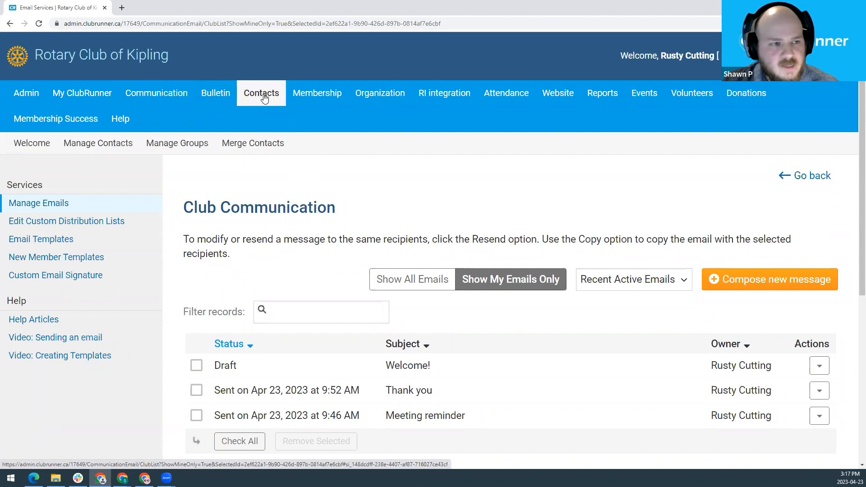
click(178, 144)
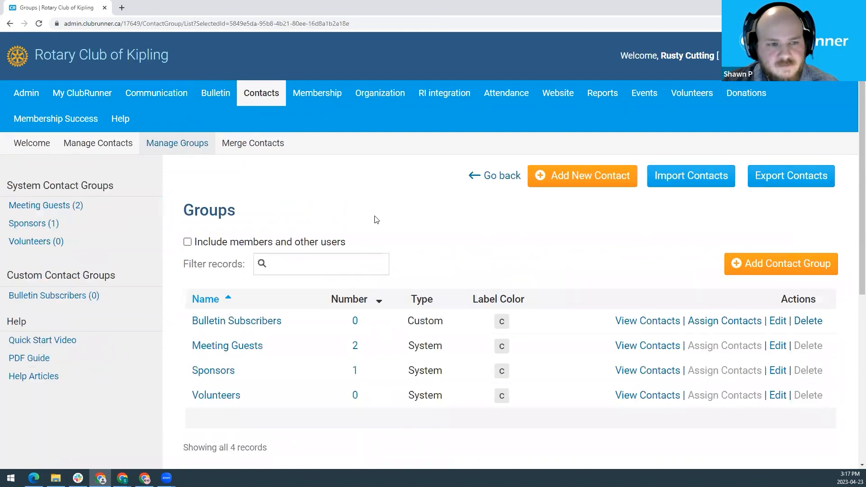
scroll(451, 232, down, 1)
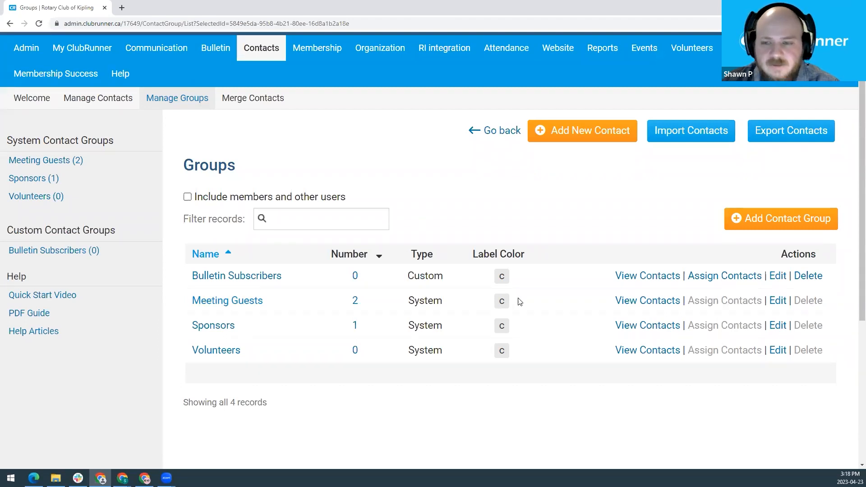
- Start a new contact group named "BBQ Organizers" with the description "Organizers for the BBQ"
click(766, 228)
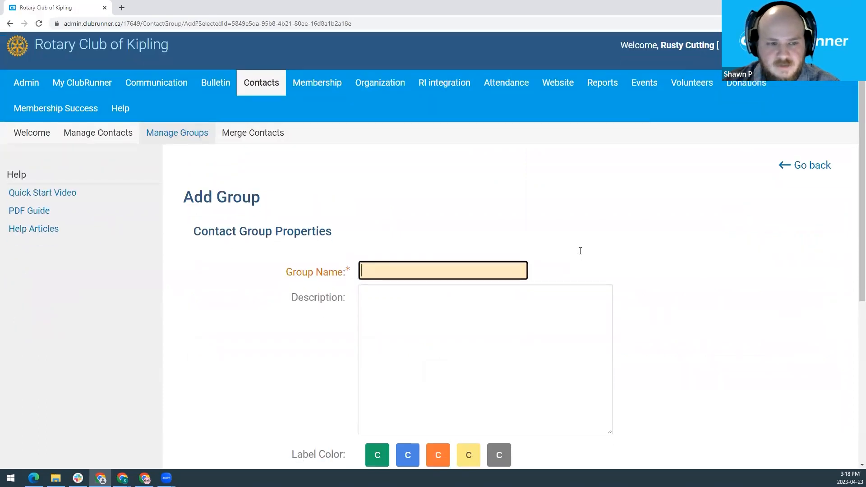
scroll(568, 251, down, 2)
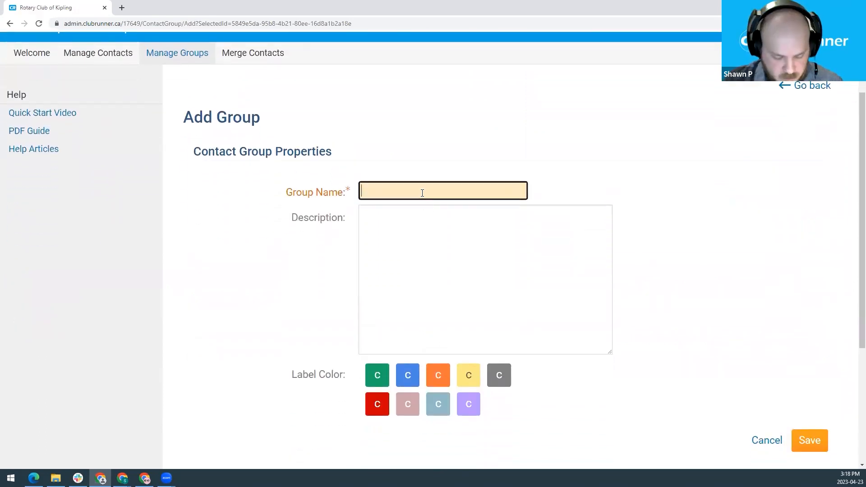
text(BBQ)
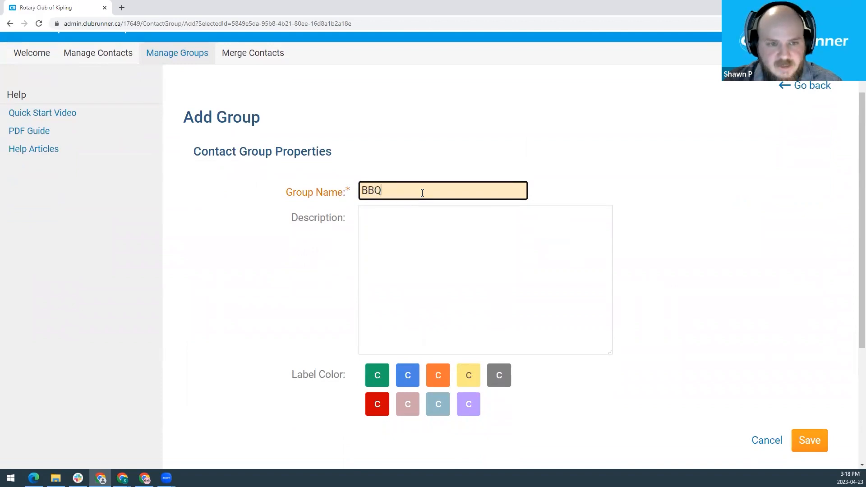
text( Organizers)
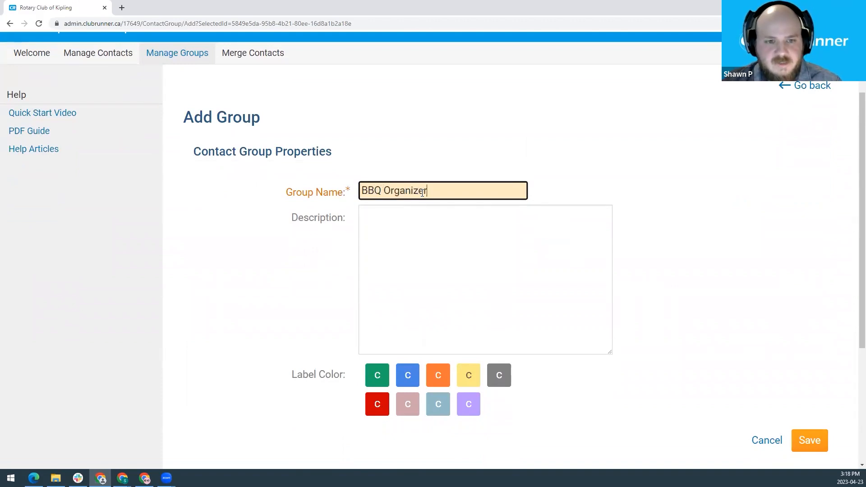
click(397, 220)
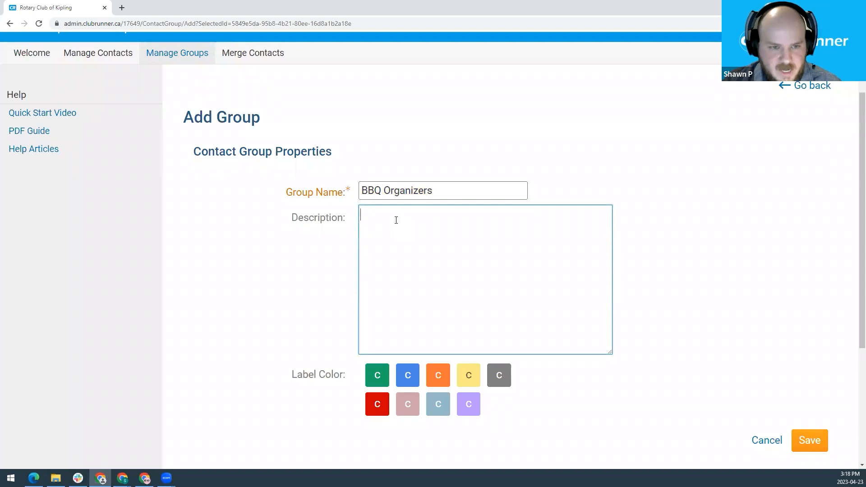
text(Organiz)
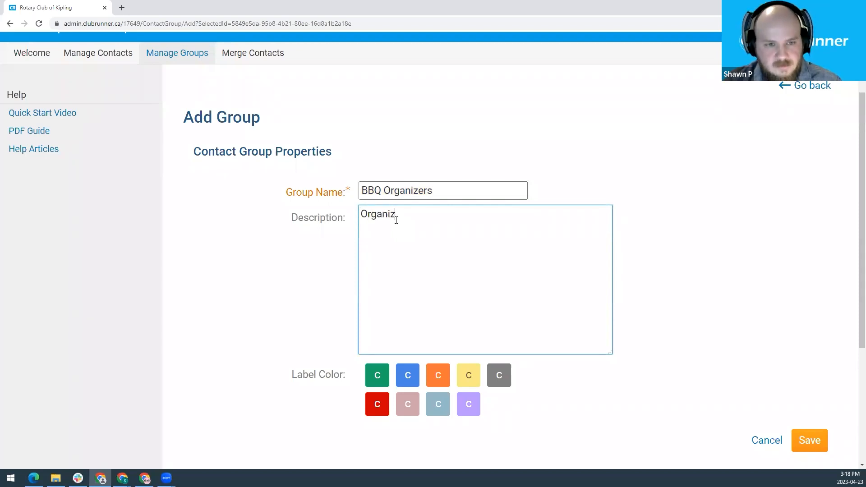
text(ers for the BBQ)
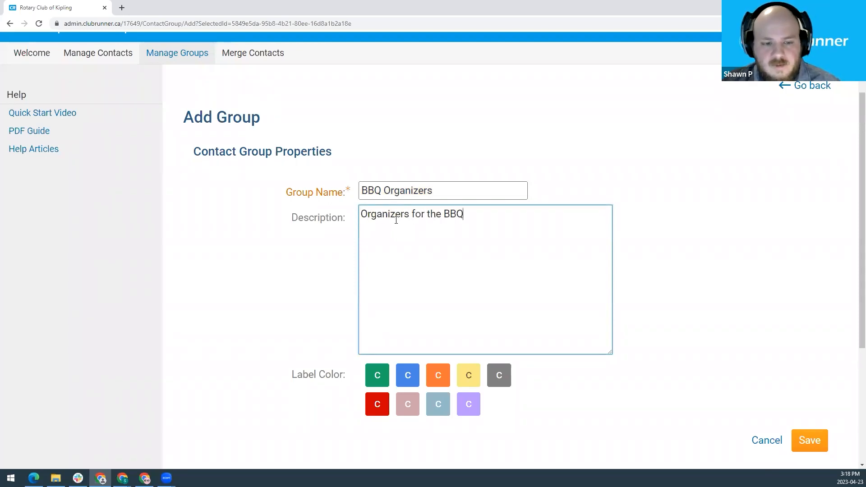
- Give the BBQ Organizers group the orange label color and save the group
scroll(429, 265, down, 1)
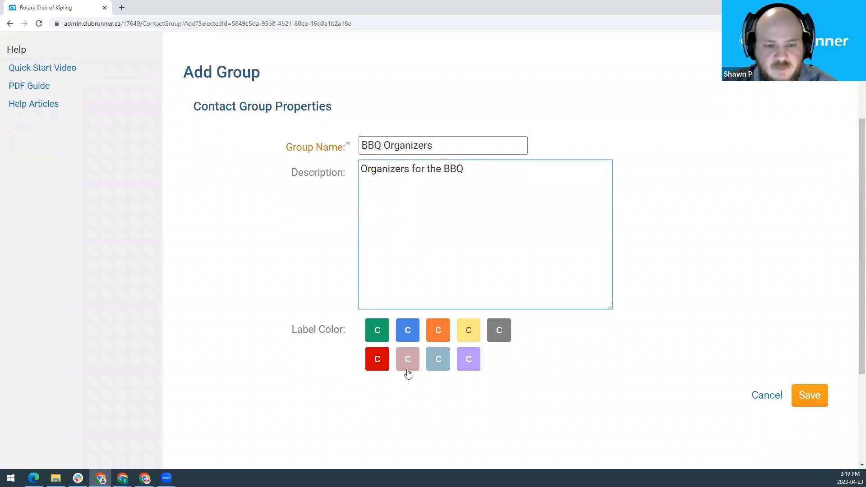
click(439, 334)
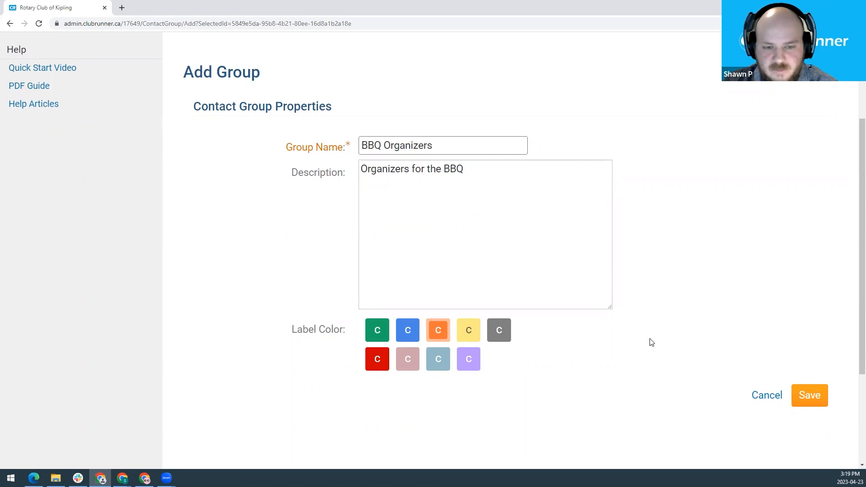
click(809, 398)
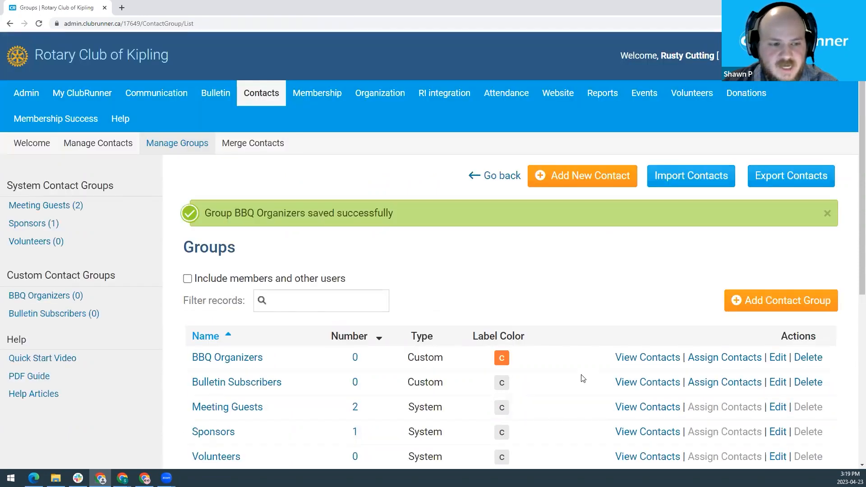
- Assign the first six contacts in the contact list to the BBQ Organizers group and save the assignment
scroll(582, 378, down, 2)
scroll(582, 379, down, 1)
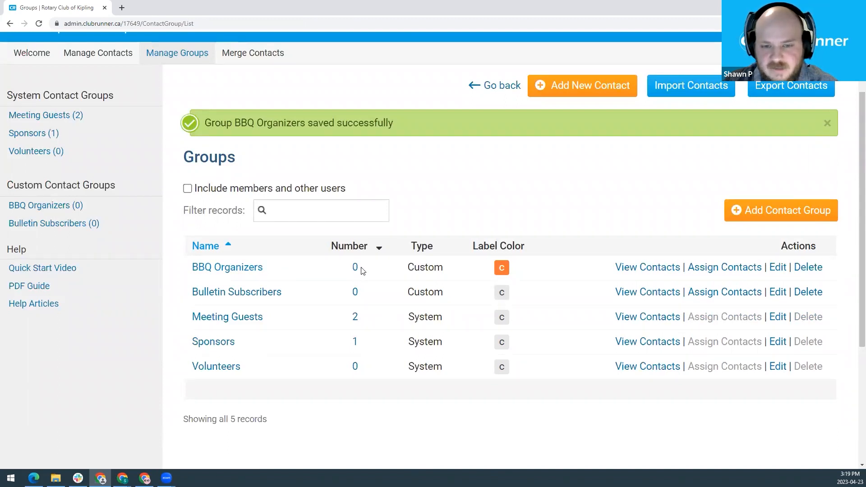
click(714, 270)
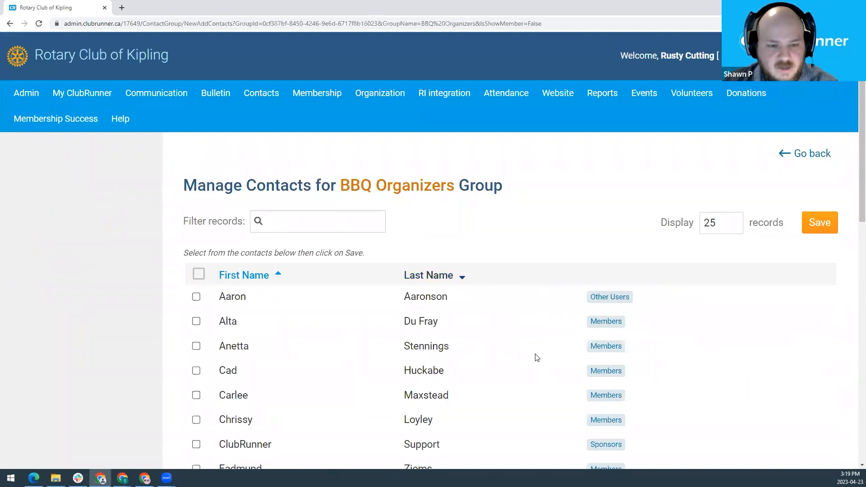
scroll(228, 267, down, 1)
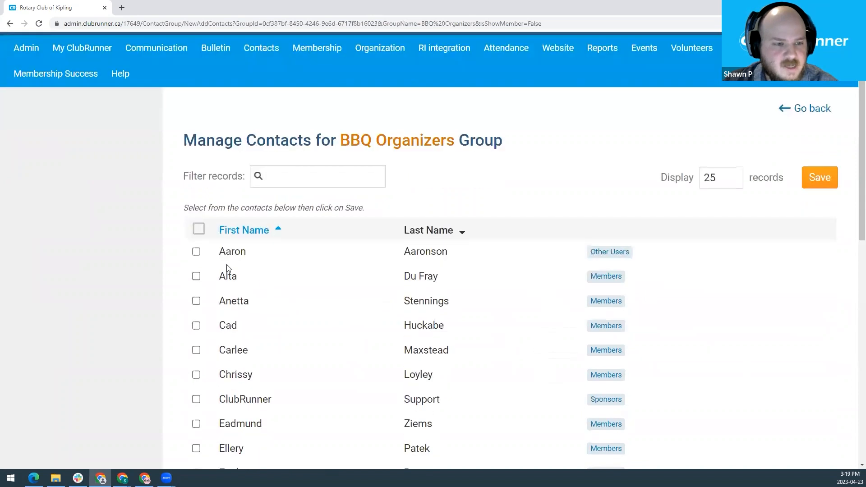
click(195, 251)
click(196, 276)
click(195, 301)
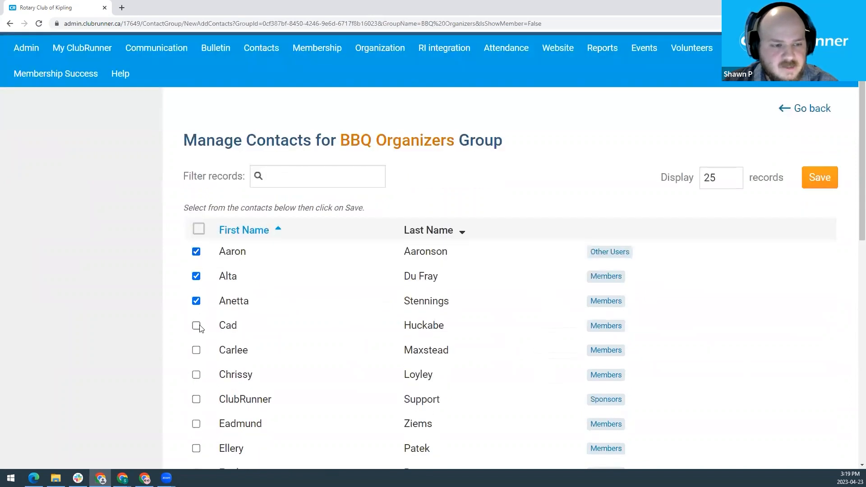
click(195, 325)
click(195, 350)
click(196, 374)
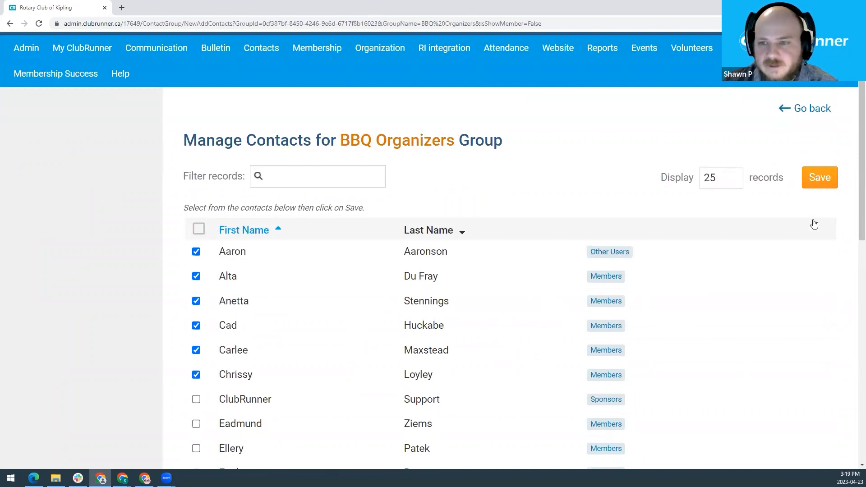
click(817, 182)
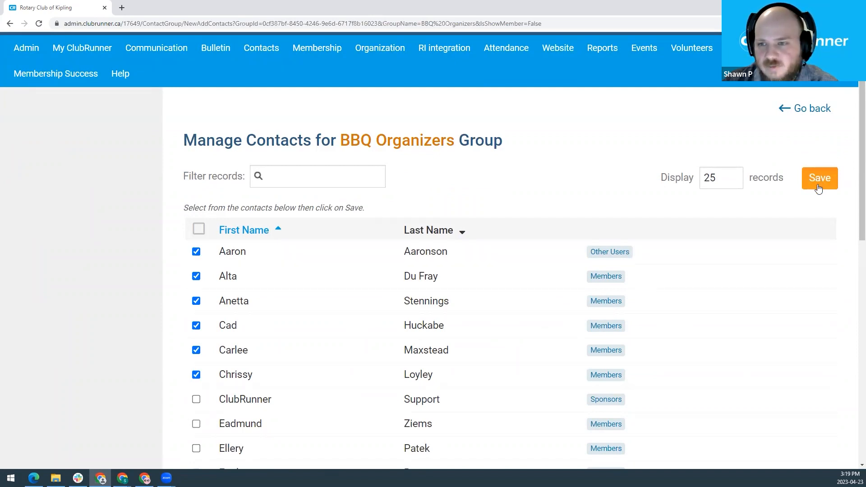
click(817, 184)
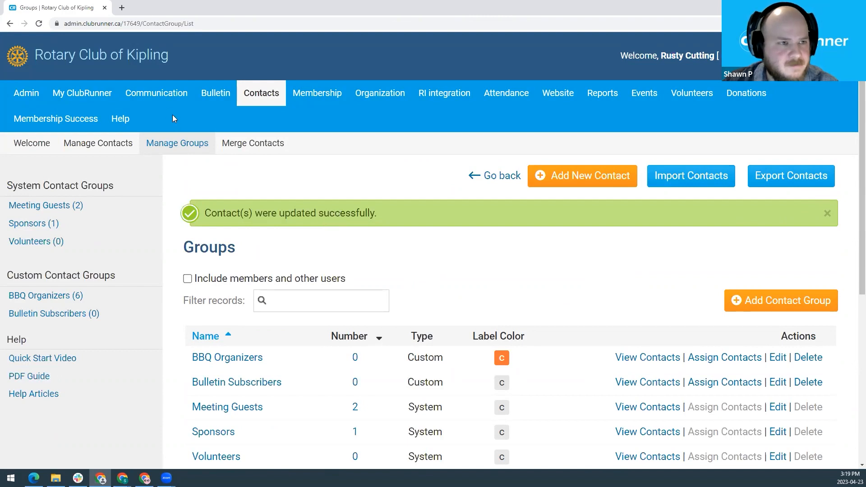
- Go back to Email Services and reopen the "Welcome!" draft at its recipient categories
mouse_move(160, 98)
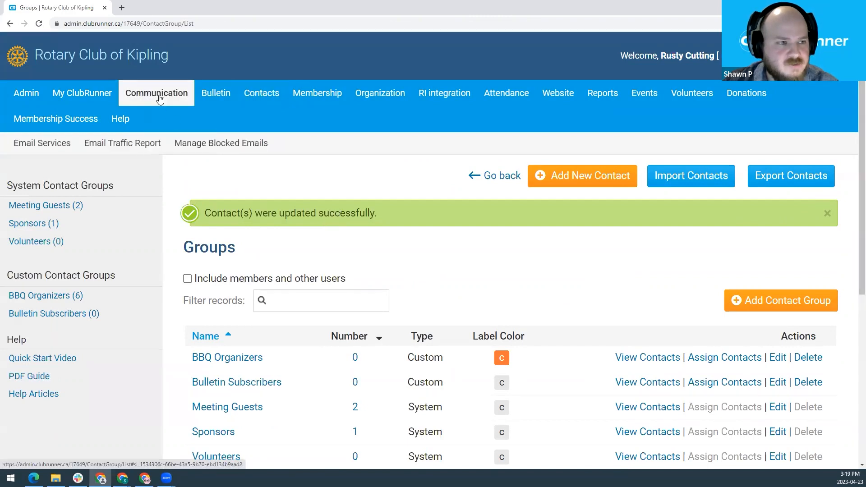
click(60, 146)
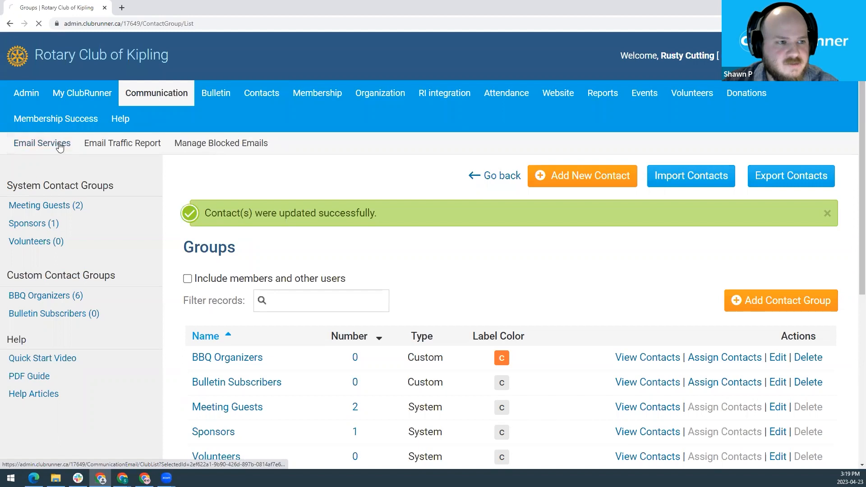
click(815, 372)
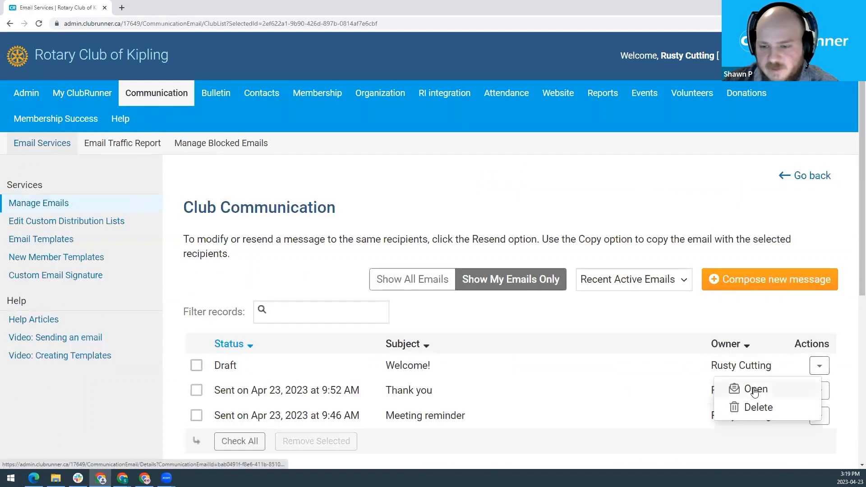
click(722, 386)
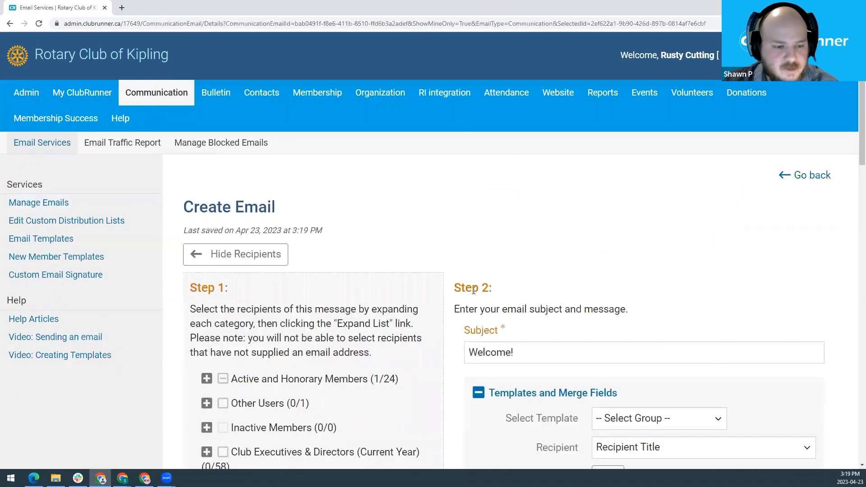
scroll(471, 289, down, 4)
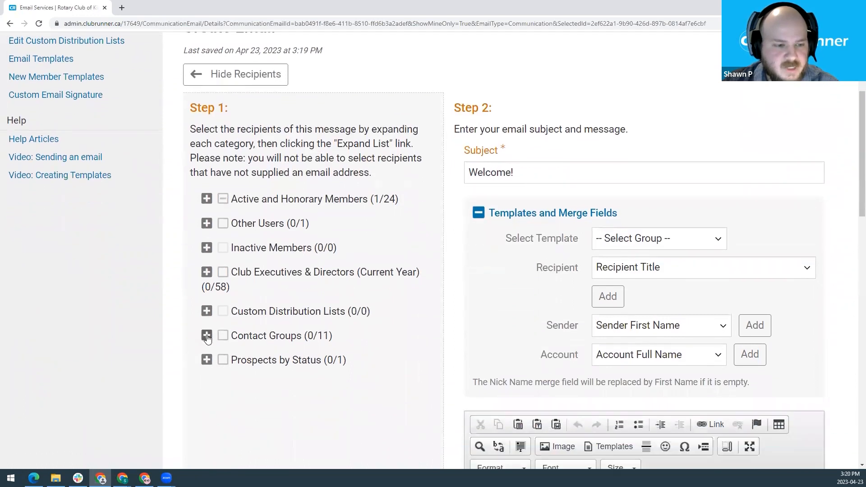
- Select the whole BBQ Organizers contact group as email recipients, and clear that selection again
click(206, 336)
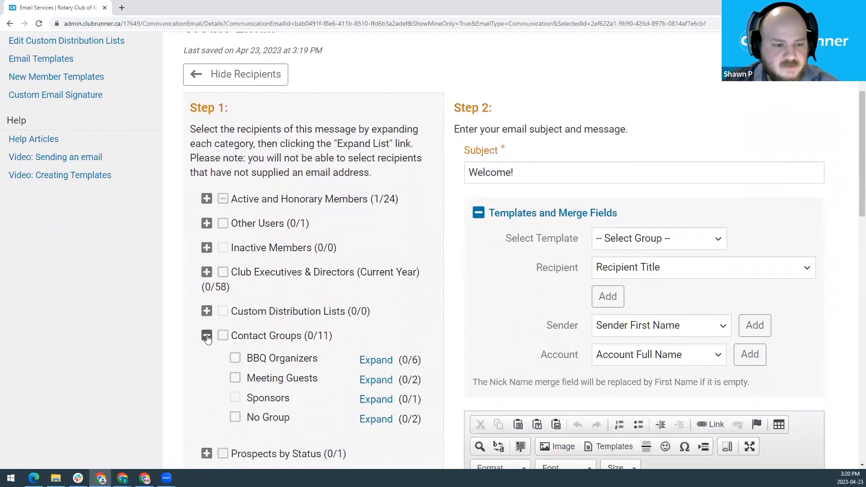
scroll(226, 333, down, 1)
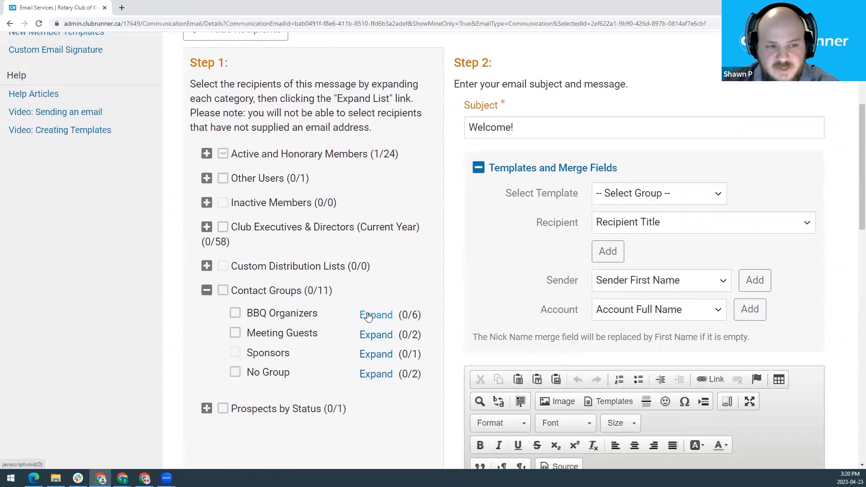
click(236, 314)
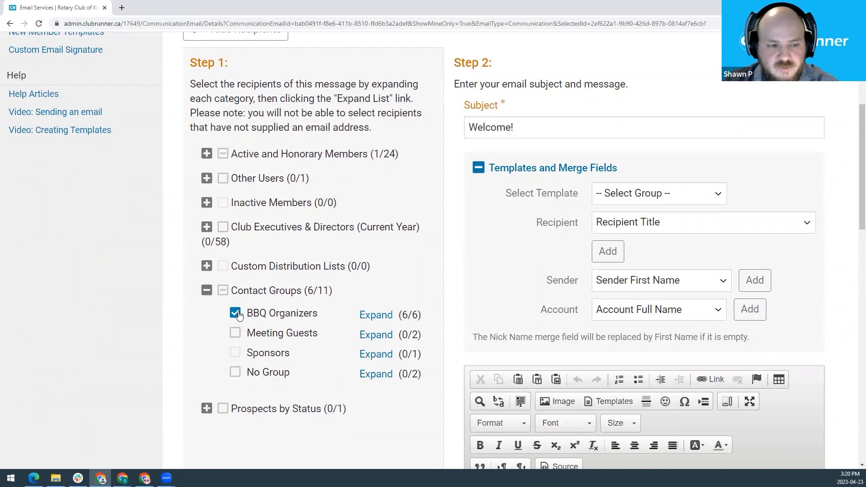
click(236, 314)
- View the individual recipients in the BBQ Organizers group without selecting any, and collapse the contact groups
click(374, 314)
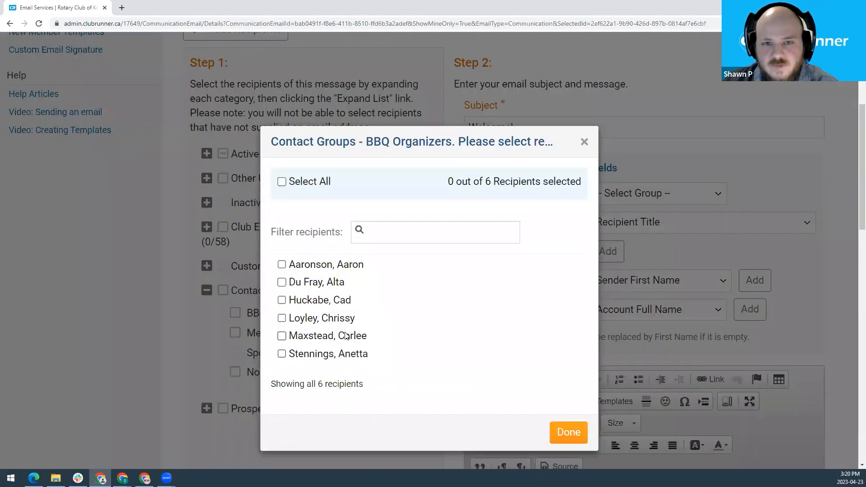
click(584, 142)
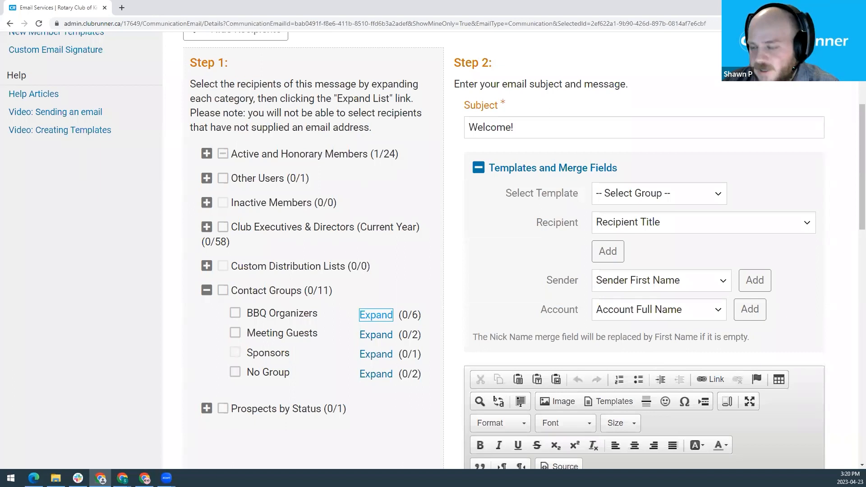
key(alt+Tab)
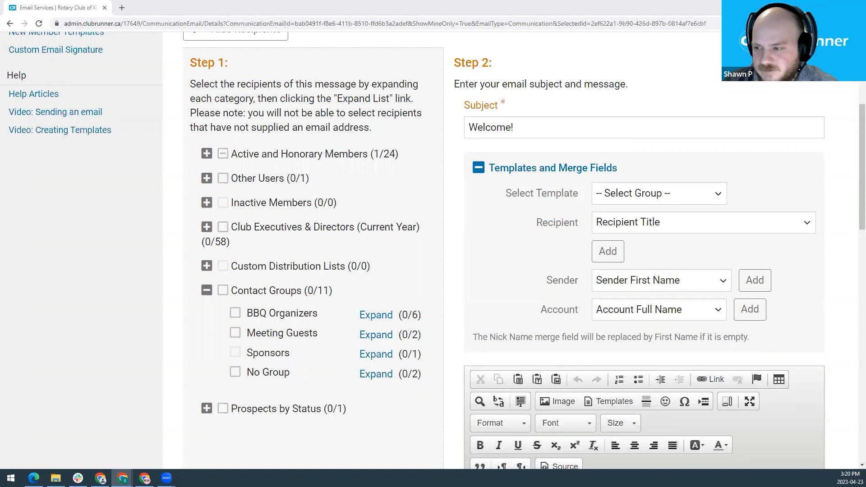
click(207, 291)
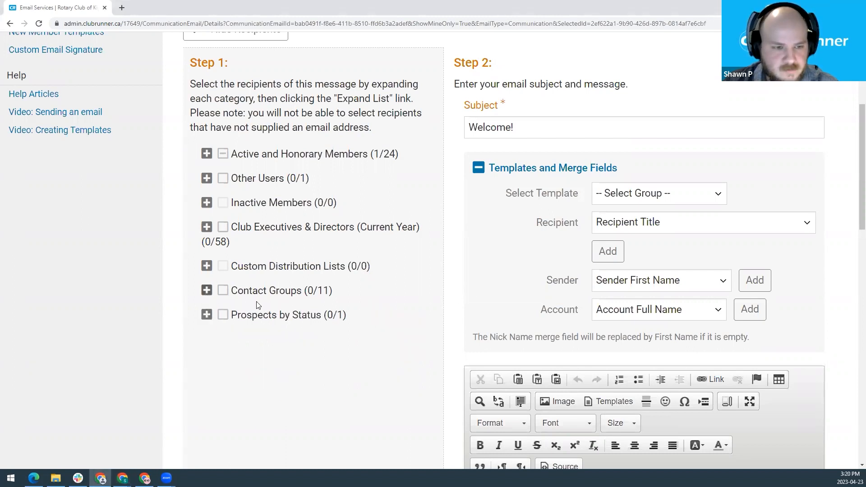
- Return to the club's email list and open the delivery statistics of the sent "Meeting reminder" email
scroll(377, 293, up, 2)
scroll(379, 291, up, 1)
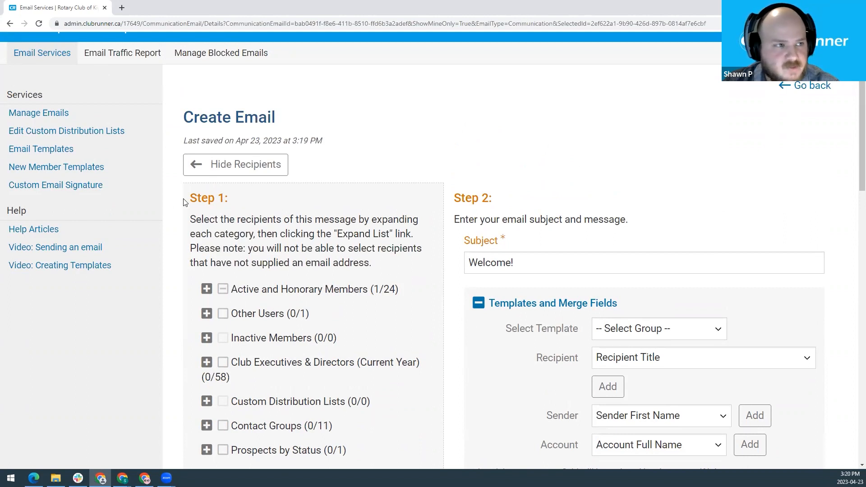
scroll(156, 200, up, 1)
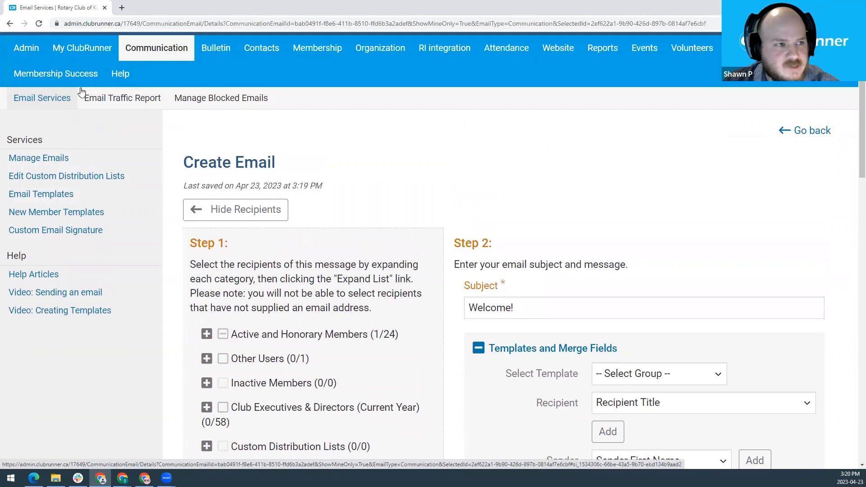
click(50, 104)
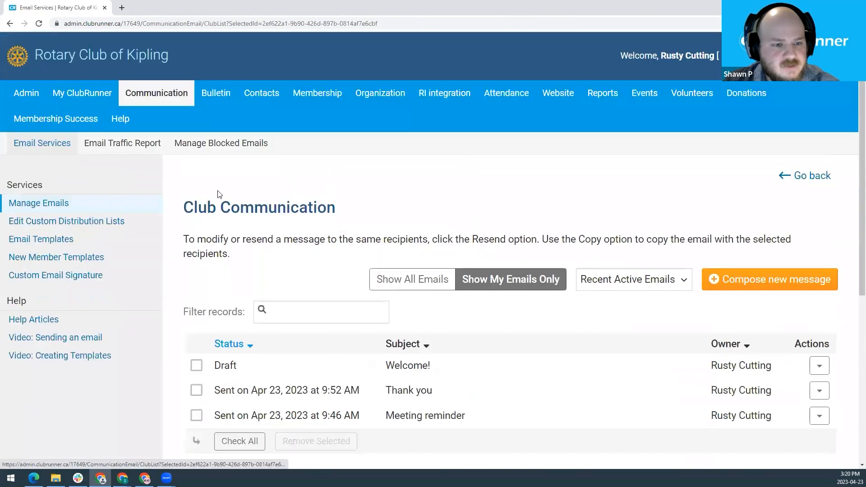
scroll(374, 296, down, 1)
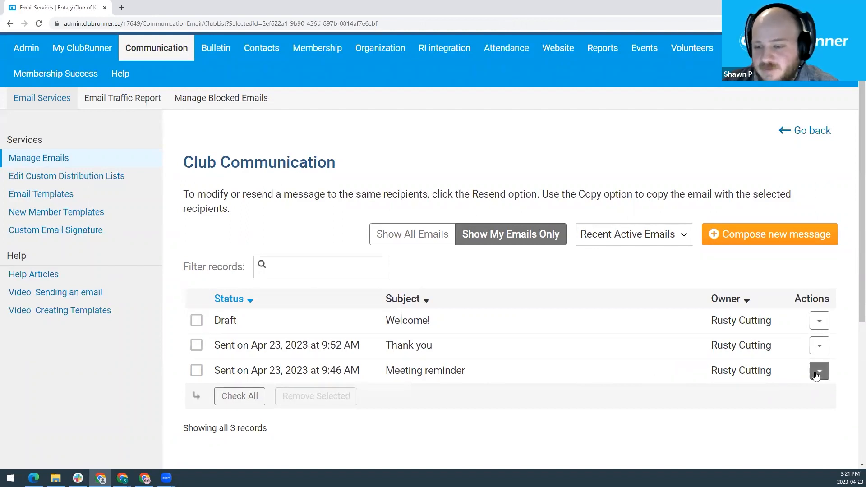
scroll(817, 375, down, 1)
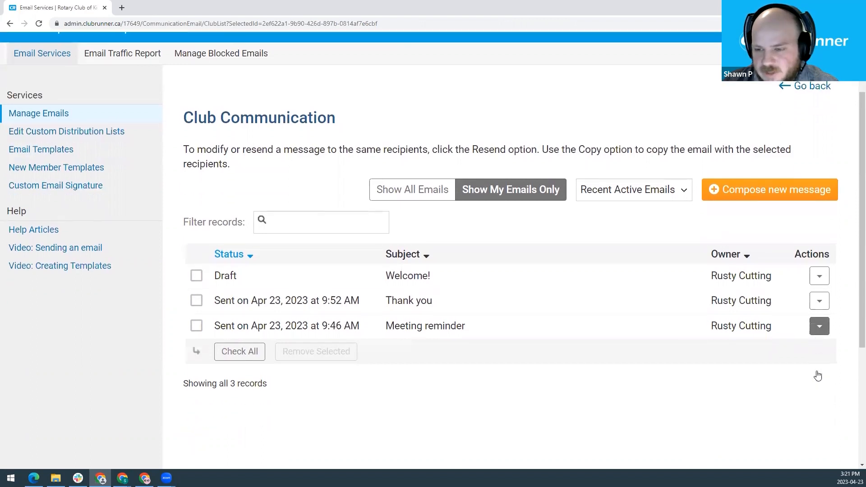
click(820, 329)
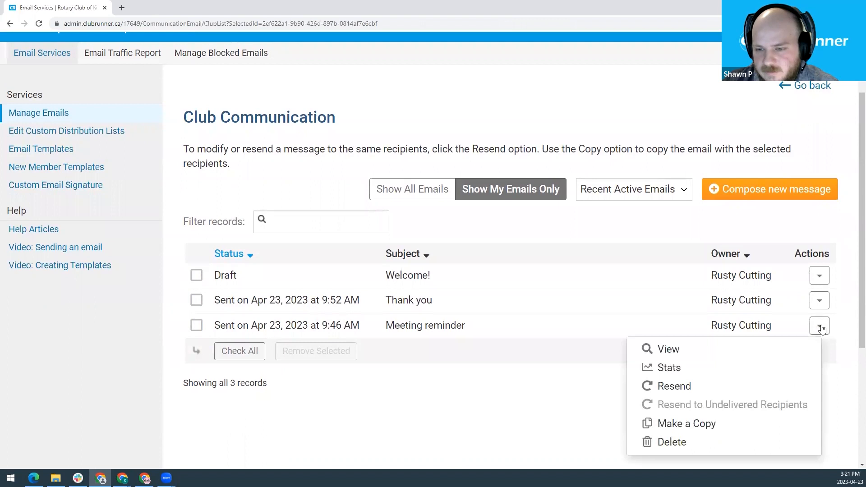
click(706, 372)
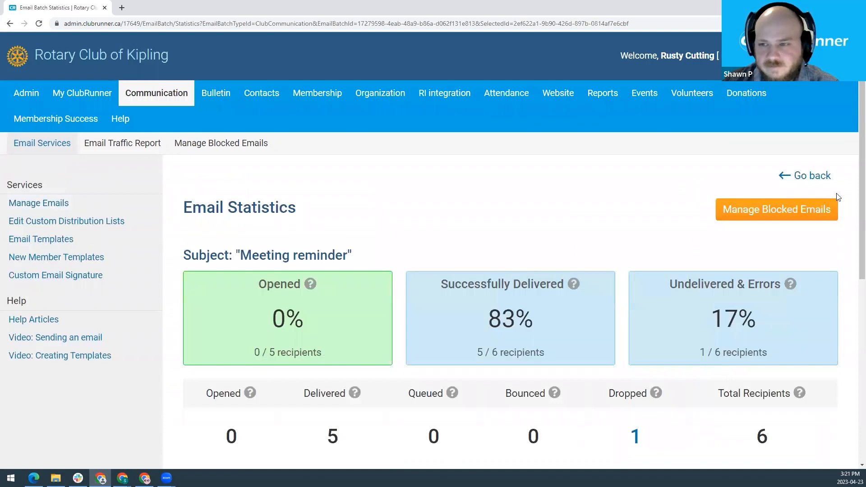
- Examine the delivery figures and each recipient's status for "Meeting reminder", and open the undeliverable details of the dropped recipient
scroll(853, 183, down, 3)
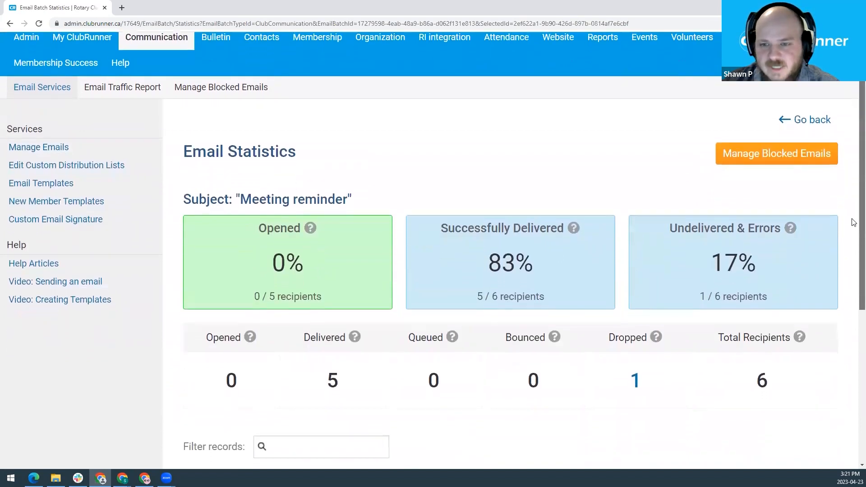
scroll(854, 251, down, 3)
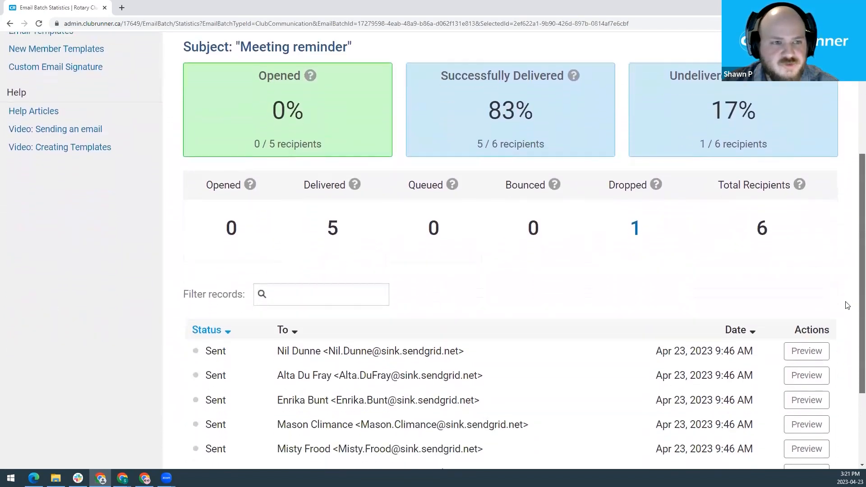
scroll(849, 311, up, 1)
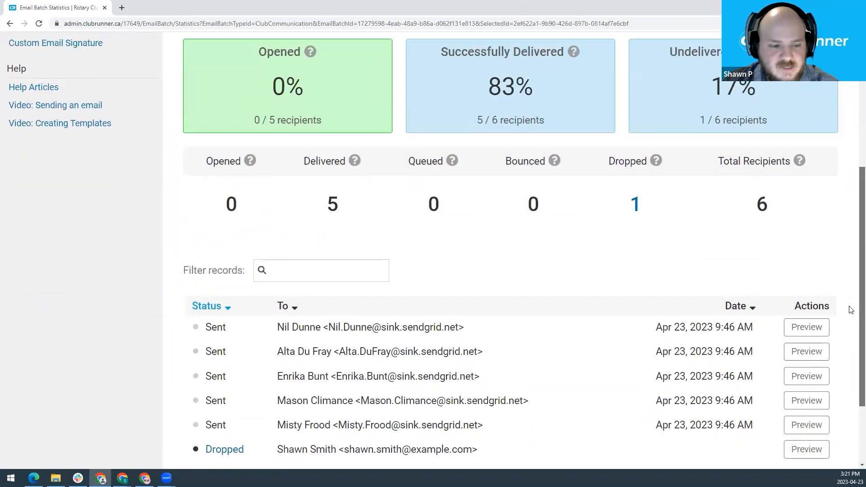
scroll(431, 366, down, 1)
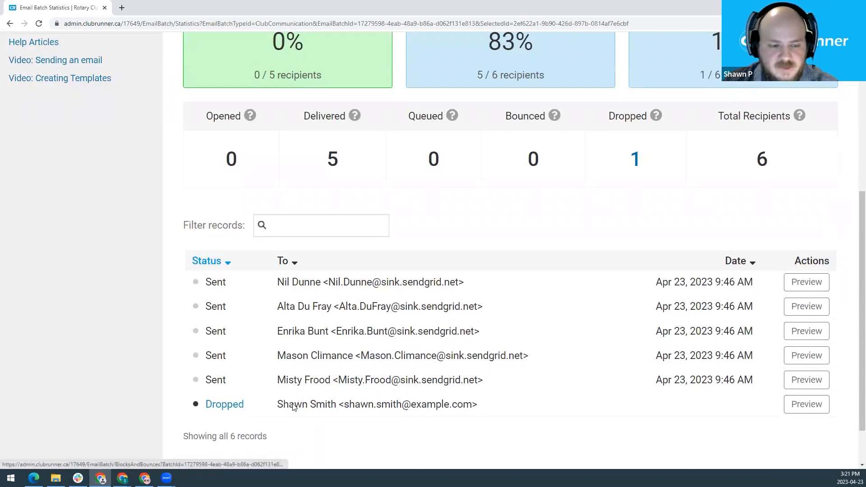
scroll(852, 237, up, 1)
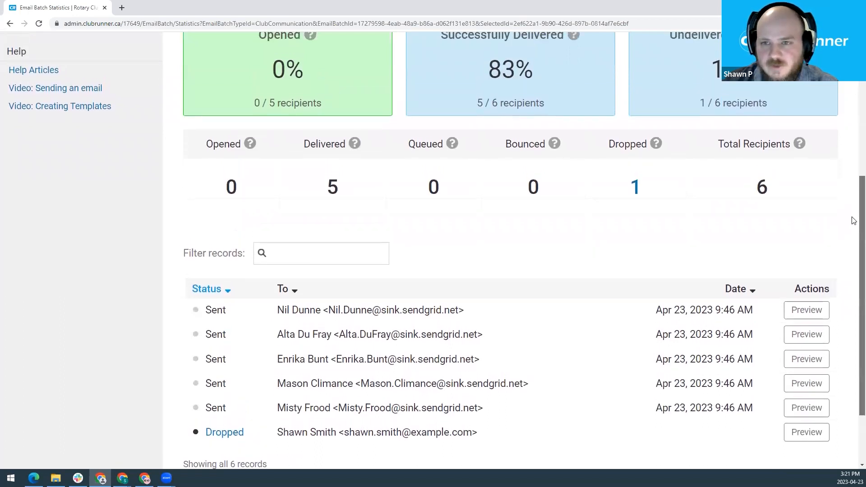
scroll(853, 220, up, 1)
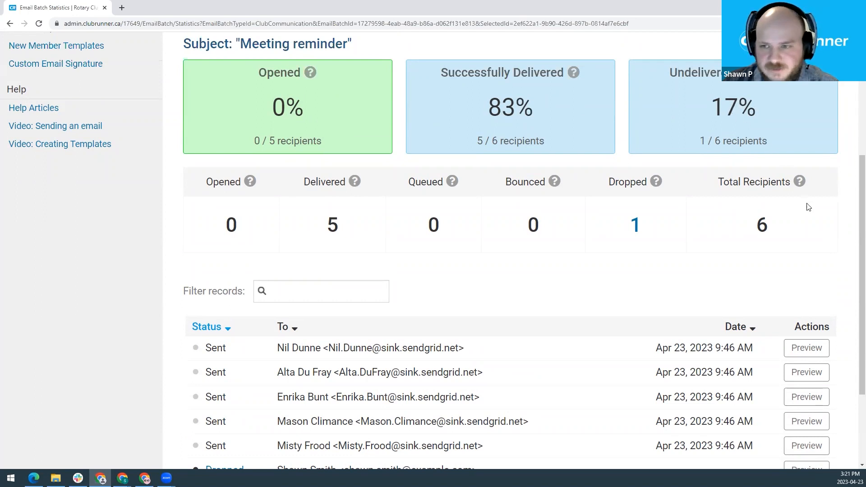
scroll(854, 212, down, 1)
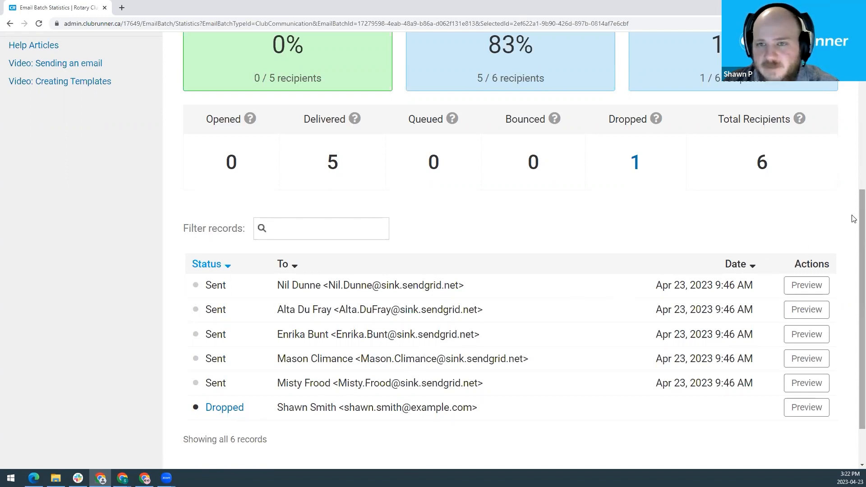
scroll(853, 218, up, 2)
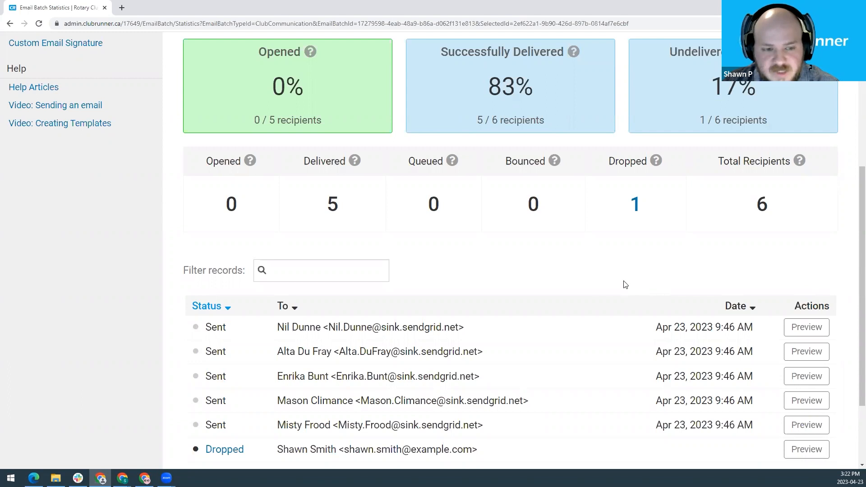
drag(293, 326, 321, 326)
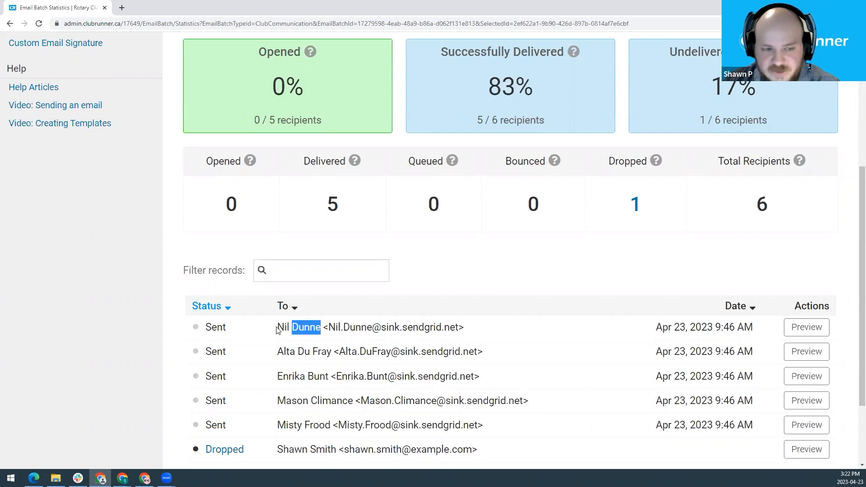
drag(280, 327, 293, 326)
click(292, 326)
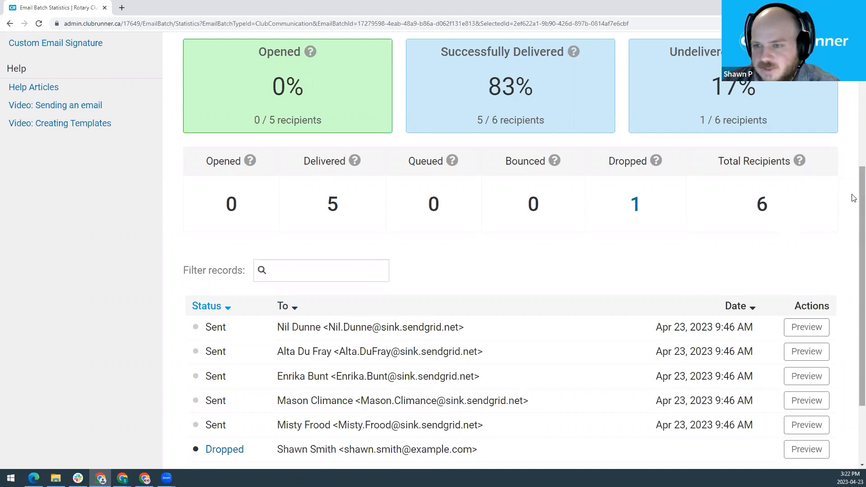
scroll(853, 205, down, 1)
scroll(853, 205, down, 1)
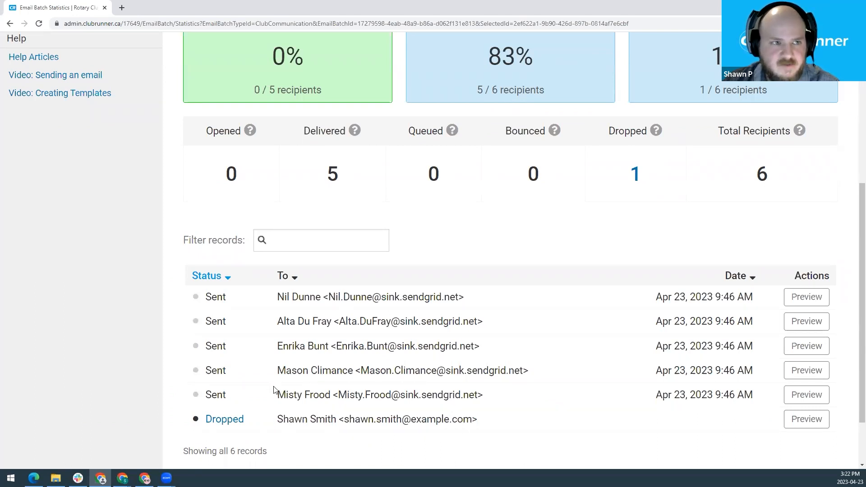
click(224, 420)
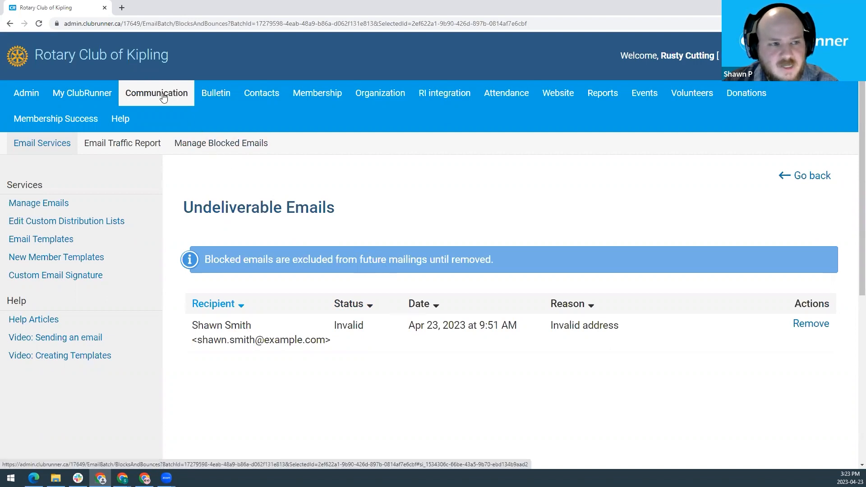
- Go to the club's blocked emails and unblock the address blocked as invalid
click(206, 150)
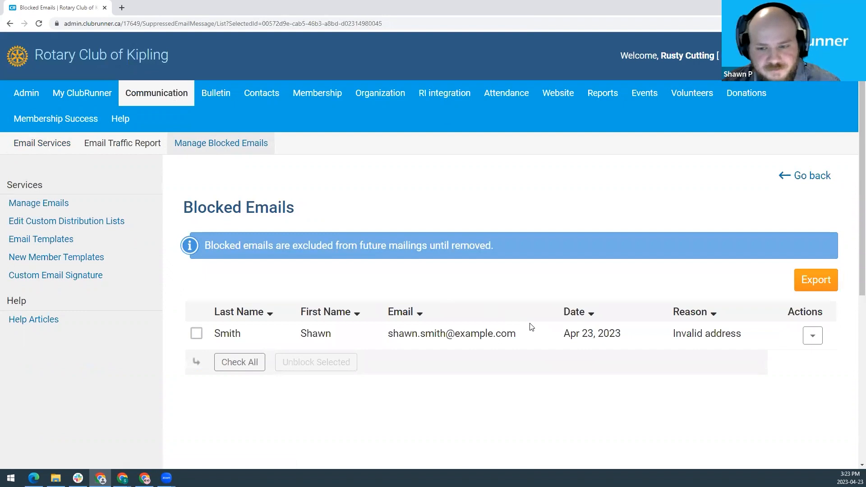
scroll(538, 330, down, 1)
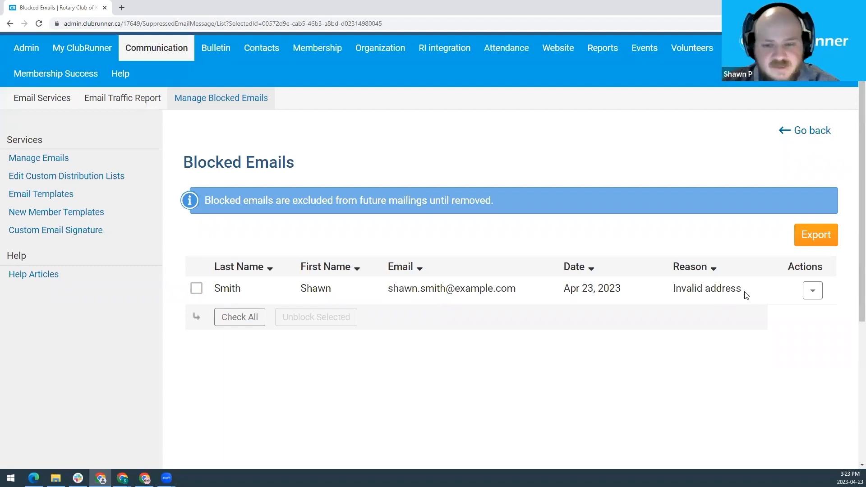
drag(456, 289, 519, 290)
click(612, 311)
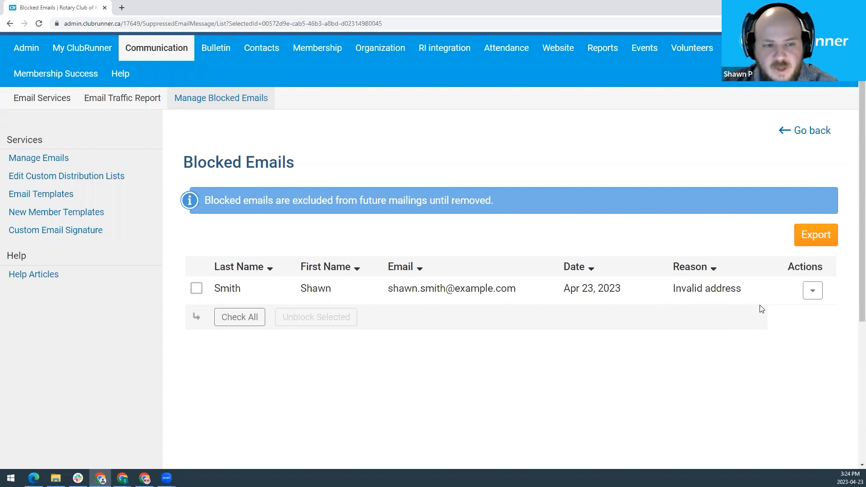
click(813, 294)
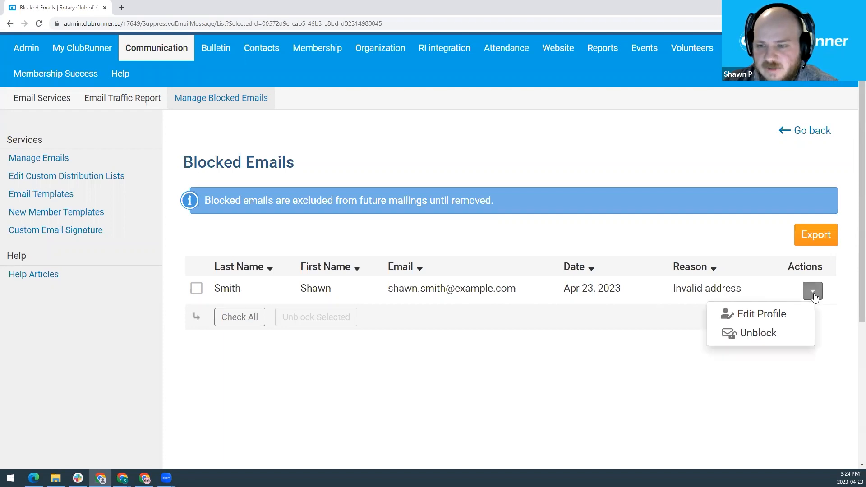
click(761, 334)
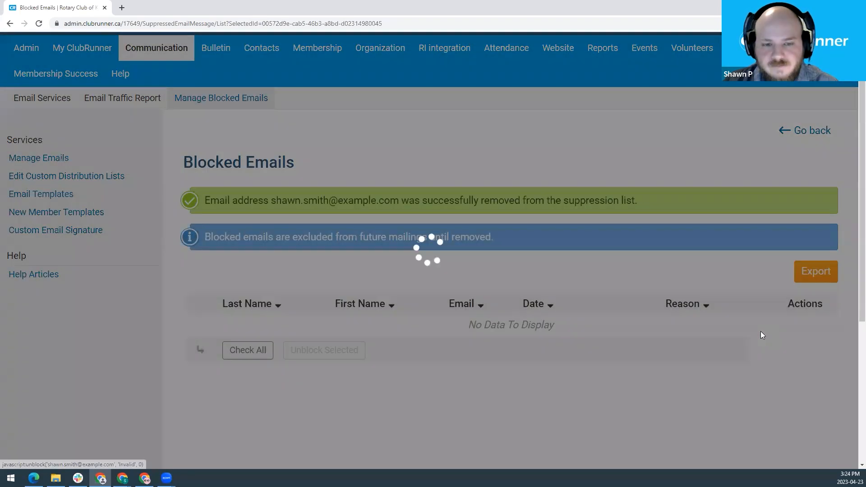
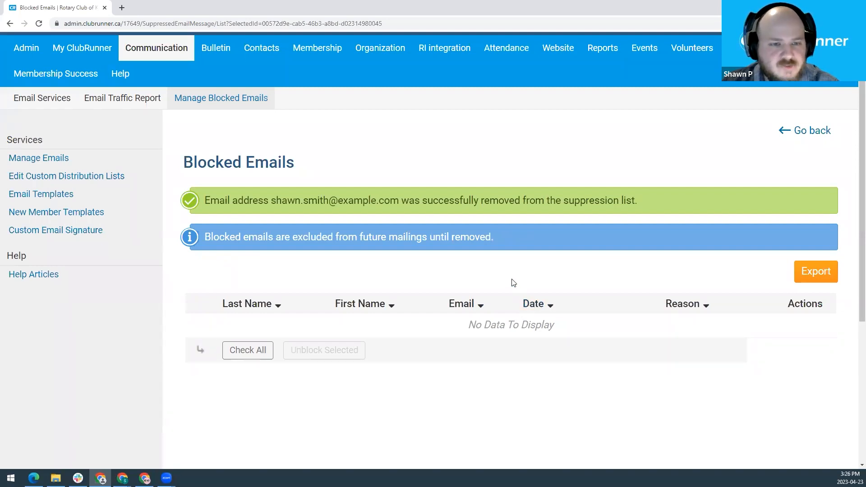
- Go to the bulletin management home page
scroll(508, 274, up, 1)
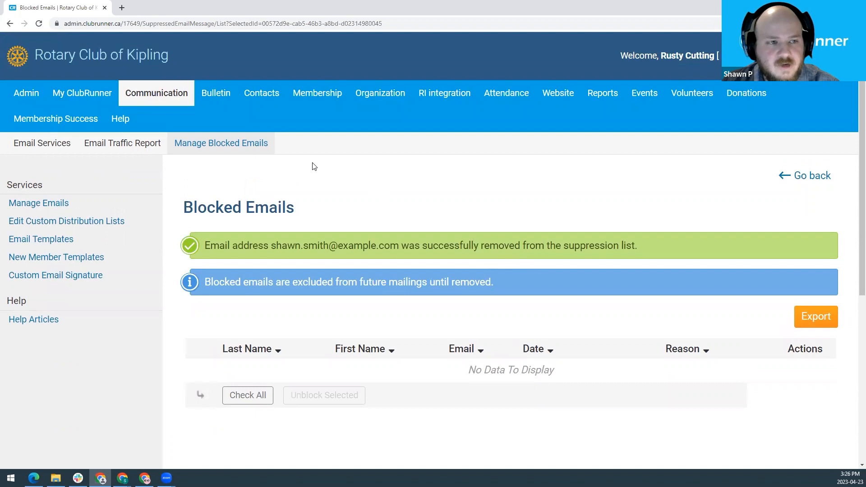
click(213, 97)
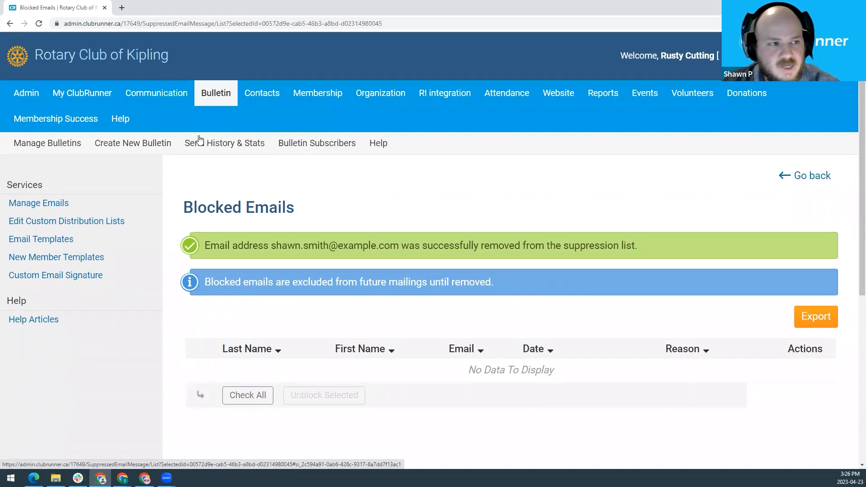
click(74, 147)
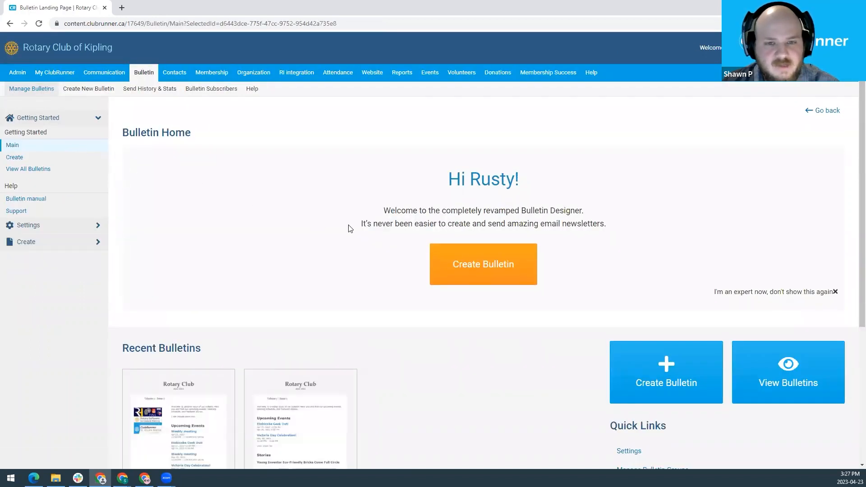
- Look over the recent bulletins and quick links on the bulletin home page, and start creating a new bulletin
scroll(377, 269, down, 1)
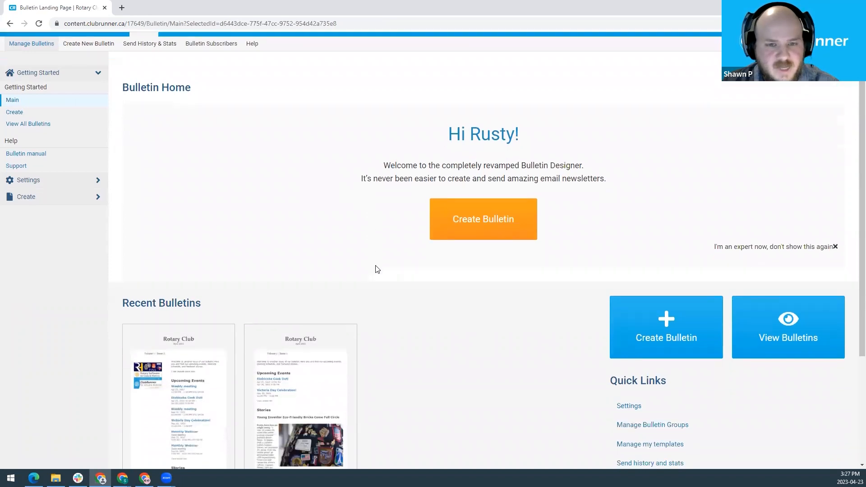
scroll(420, 298, down, 1)
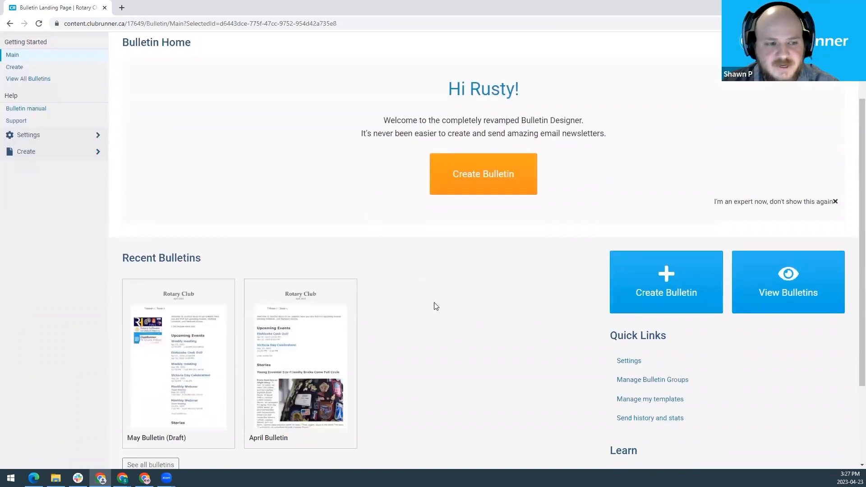
scroll(435, 304, down, 1)
scroll(436, 311, down, 1)
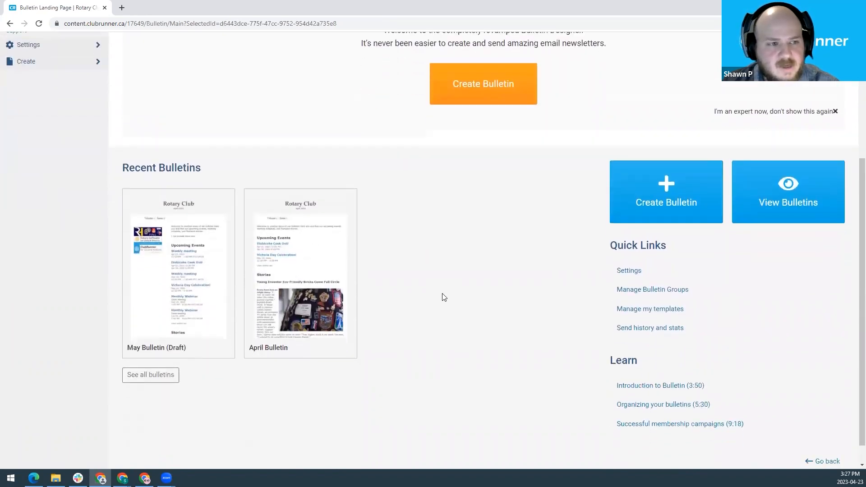
mouse_move(240, 298)
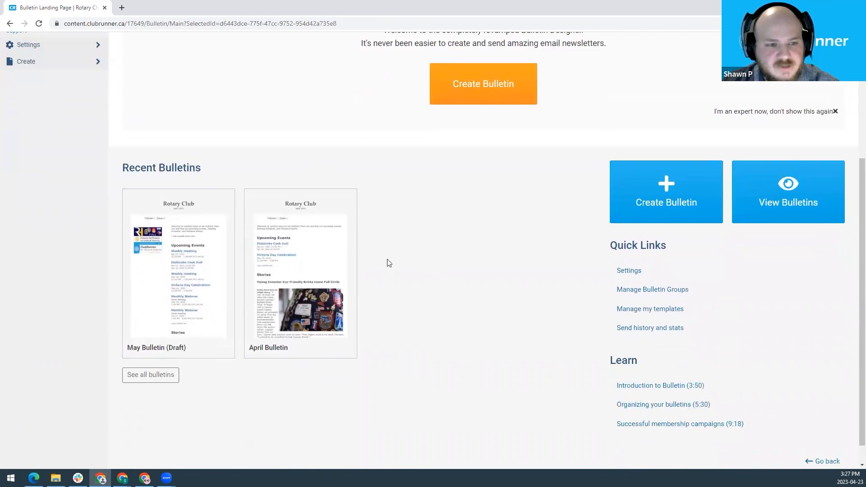
scroll(442, 274, down, 1)
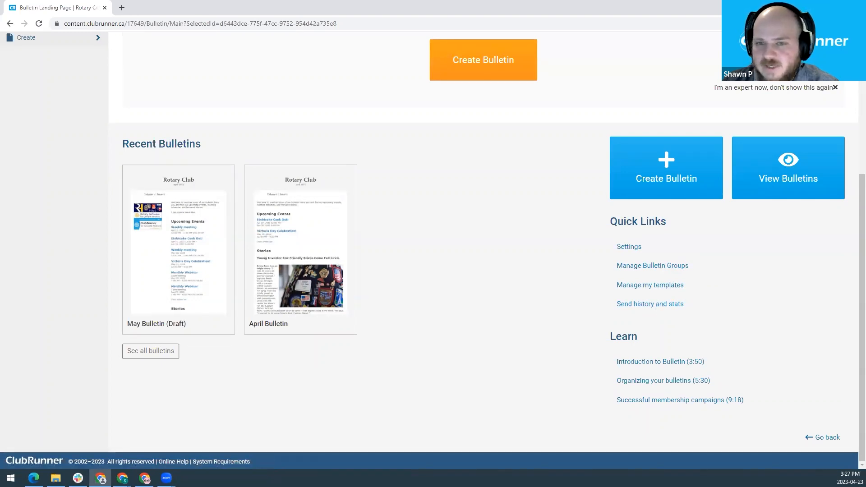
click(650, 181)
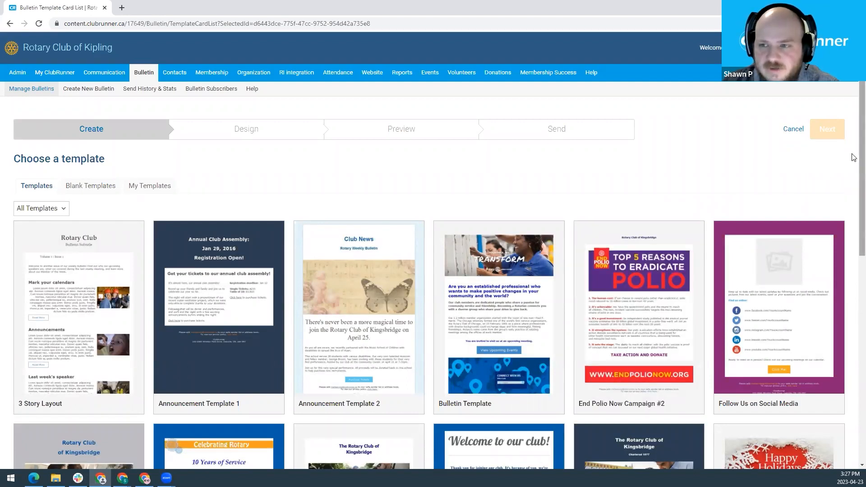
- Examine the ready-made, blank and saved bulletin templates, and return to the ready-made ones
scroll(854, 190, down, 6)
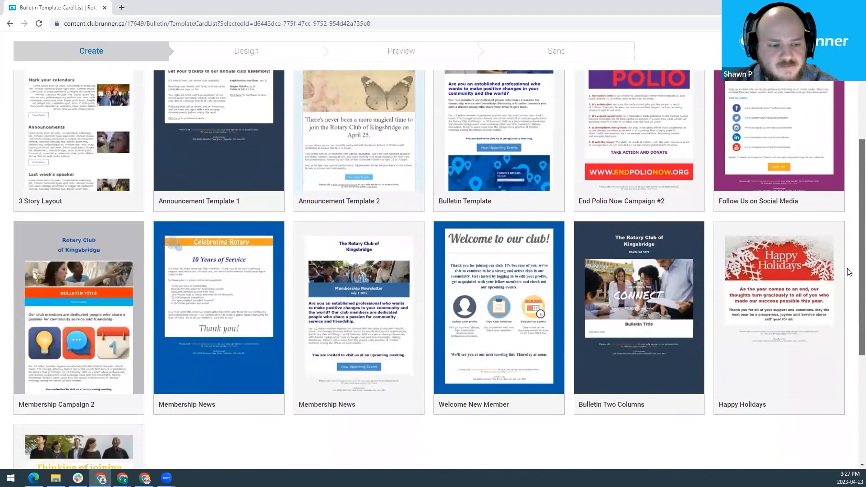
scroll(845, 300, up, 3)
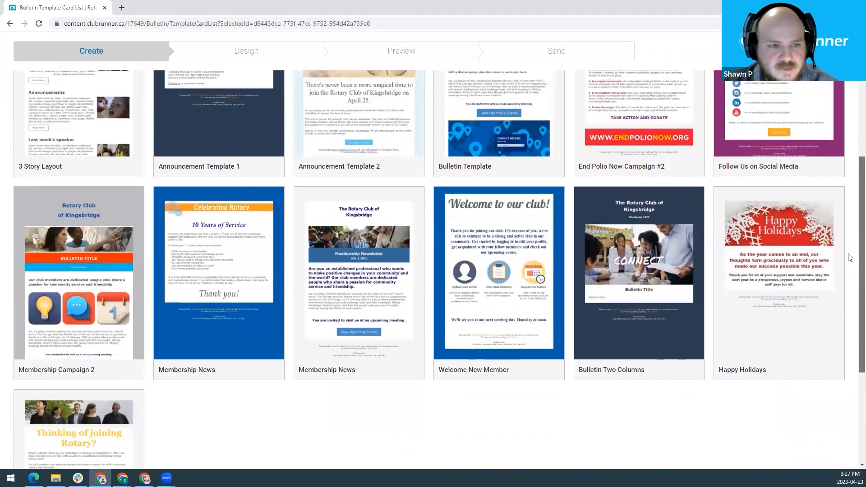
scroll(853, 225, up, 3)
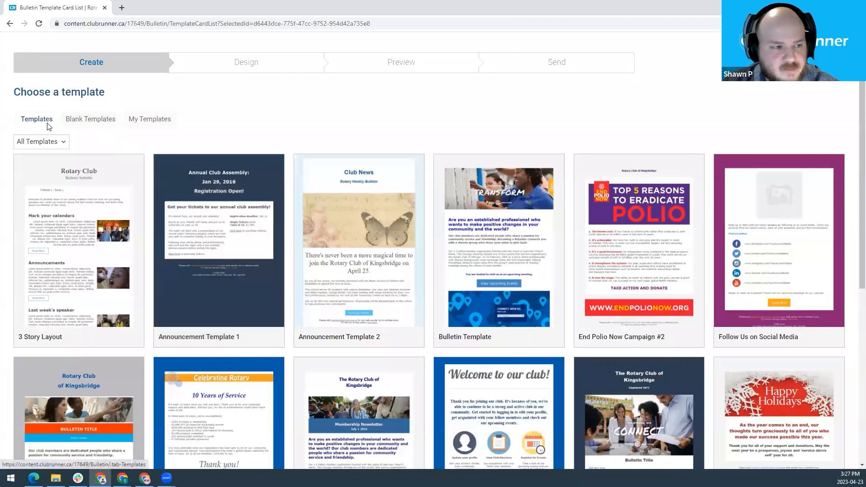
click(85, 122)
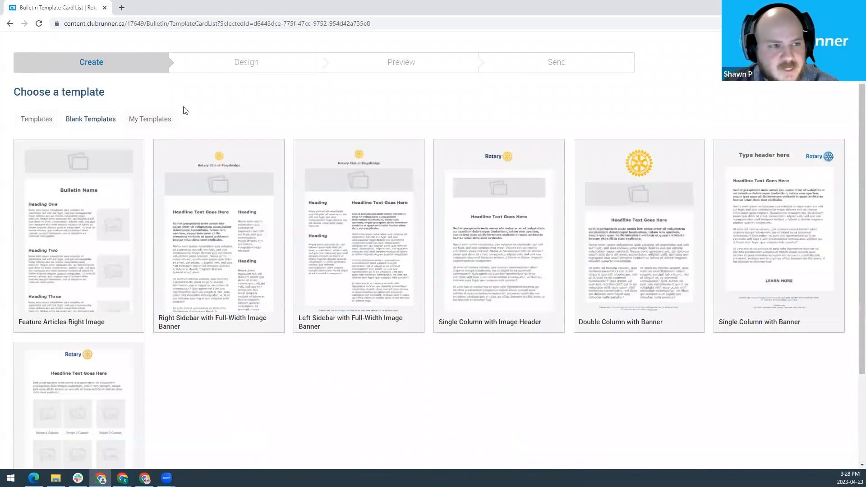
click(155, 120)
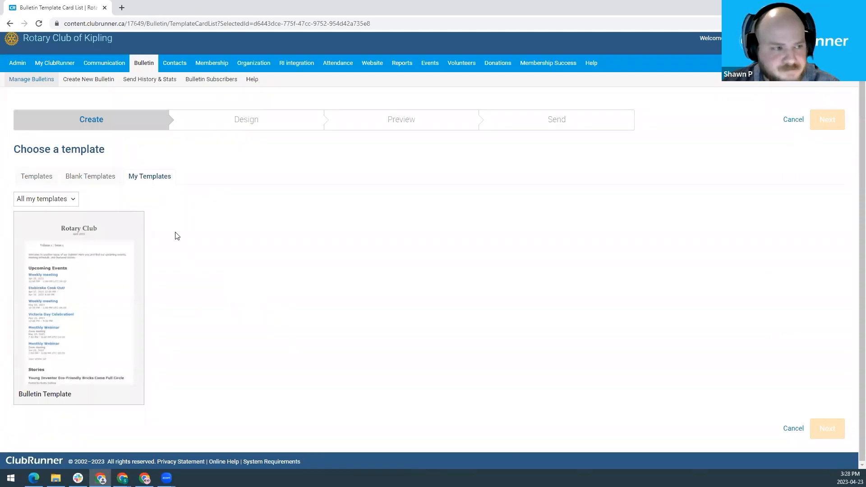
click(82, 180)
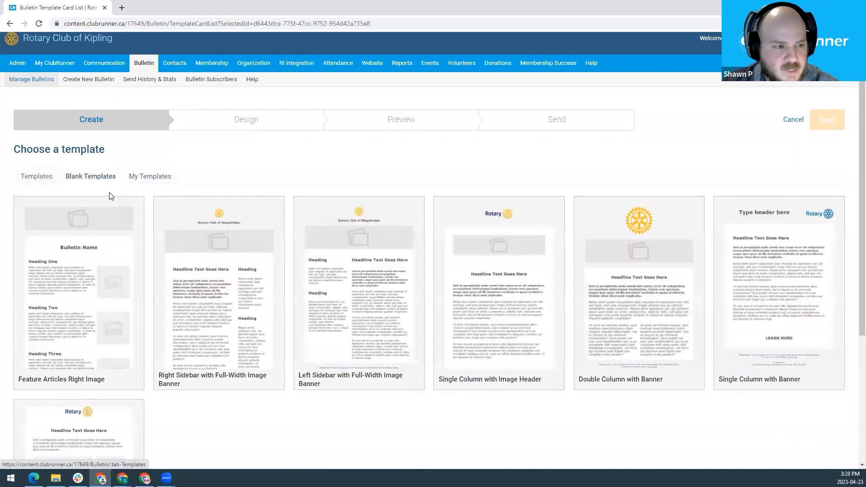
click(38, 178)
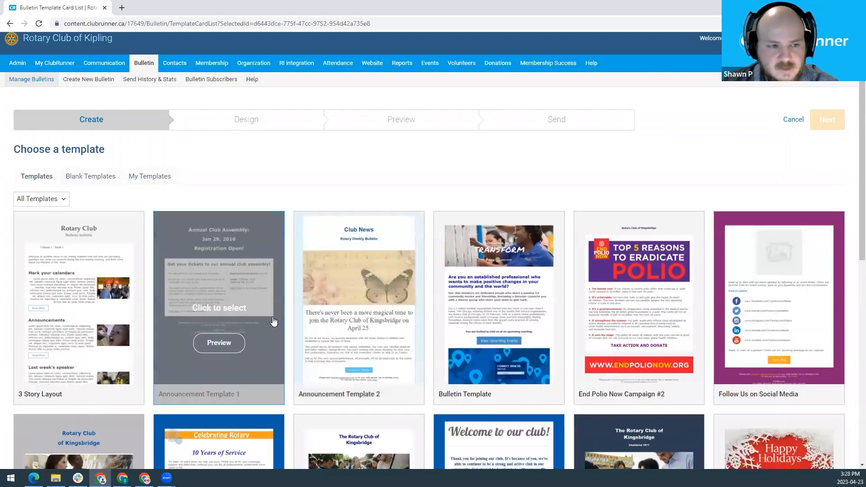
- Select the ready-made template "Bulletin Two Columns" and create the bulletin from it
scroll(273, 321, down, 5)
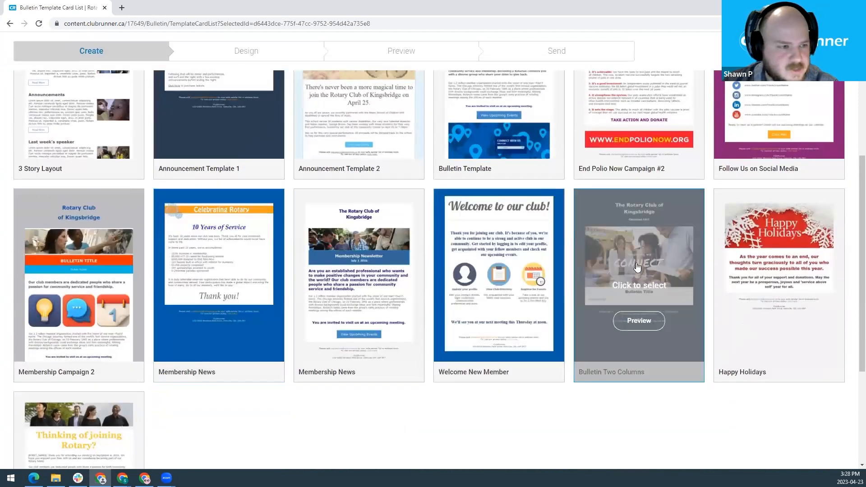
click(645, 242)
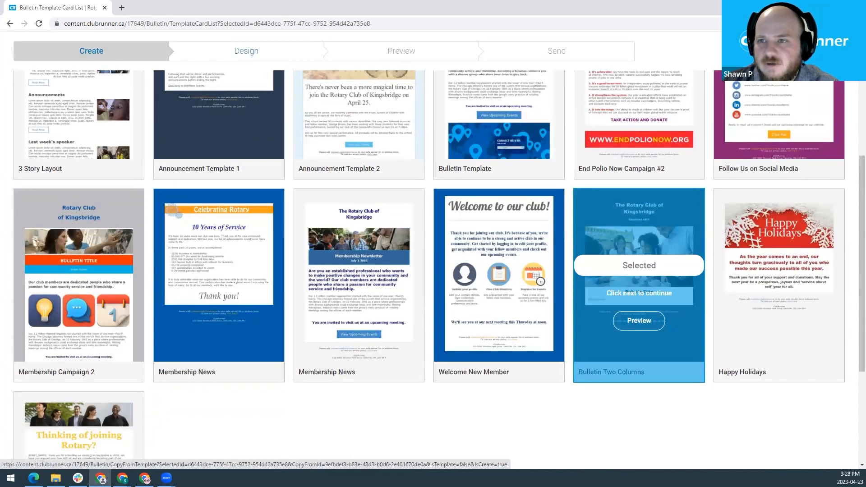
click(817, 51)
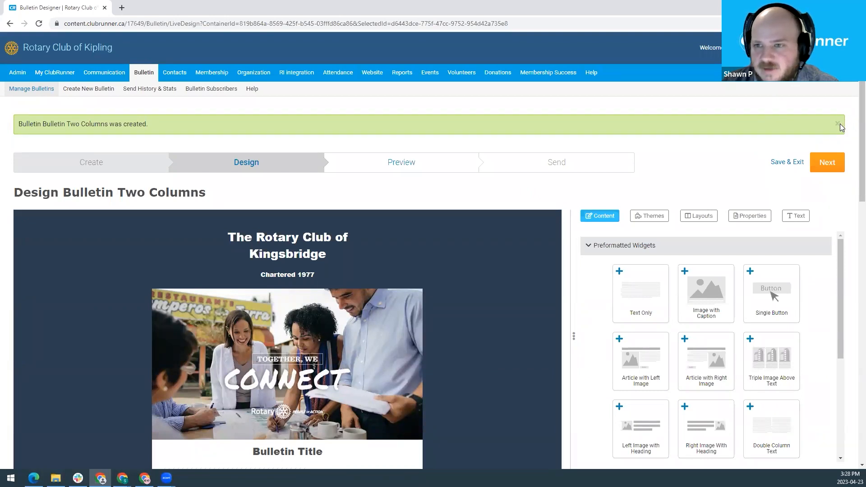
- Look over the new bulletin's Stories, Speakers and Upcoming Events sections, and collapse the Preformatted Widgets group
scroll(853, 117, down, 4)
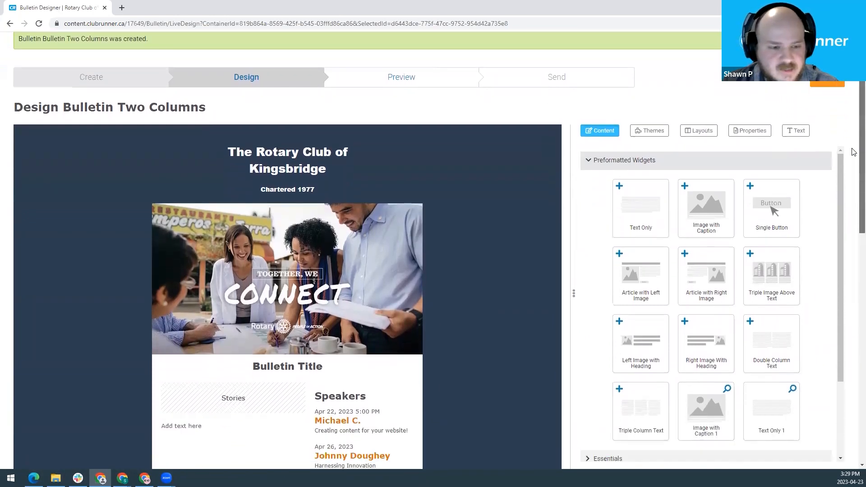
scroll(851, 195, down, 1)
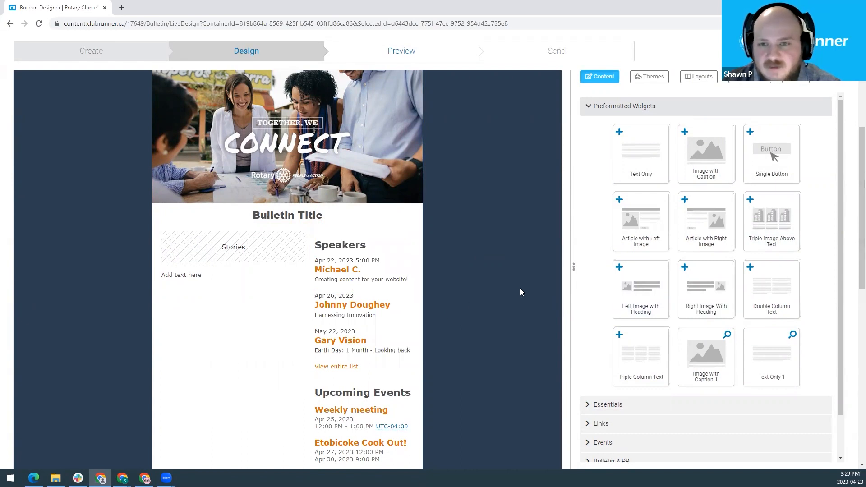
mouse_move(363, 300)
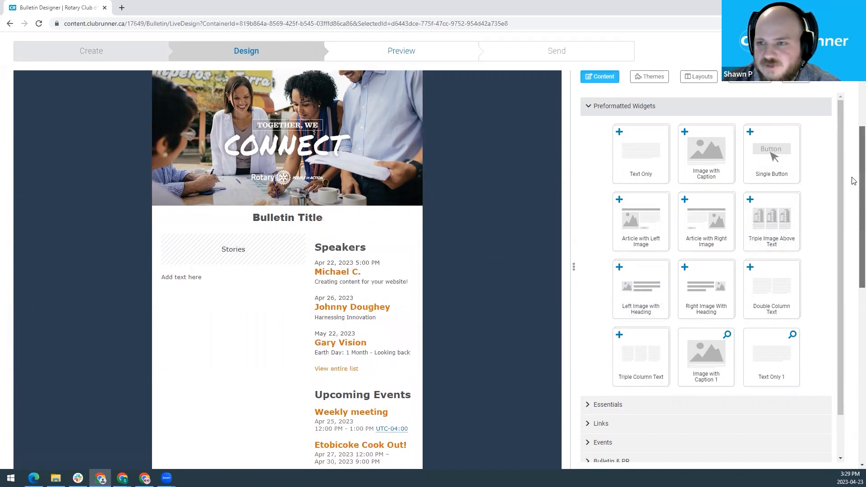
scroll(854, 181, up, 3)
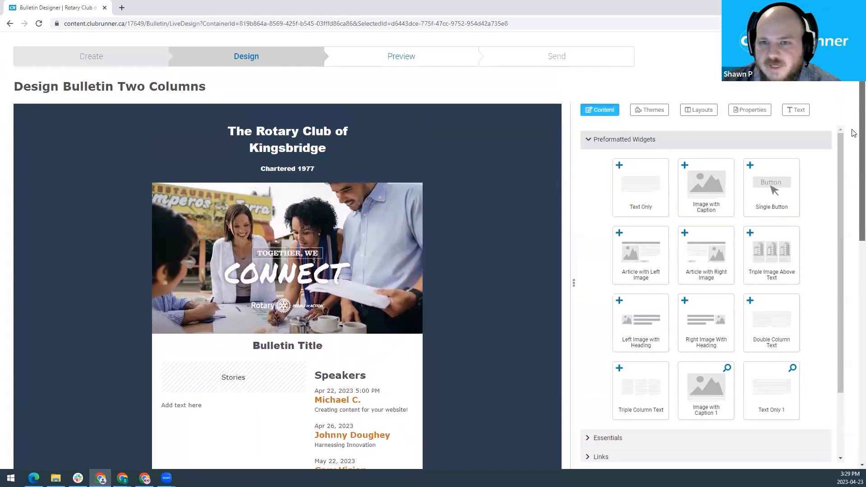
click(605, 145)
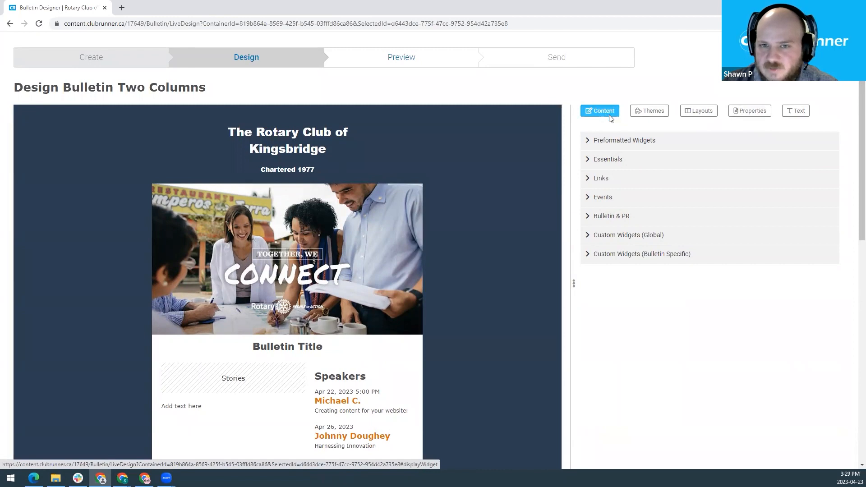
- Browse the bulletin themes and apply Leadership (No Banner) in its dark blue colour scheme
click(651, 117)
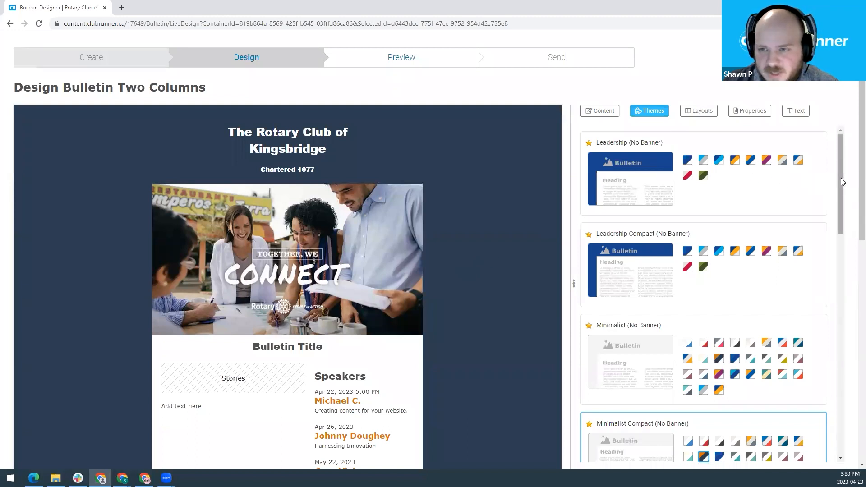
drag(840, 178, 838, 209)
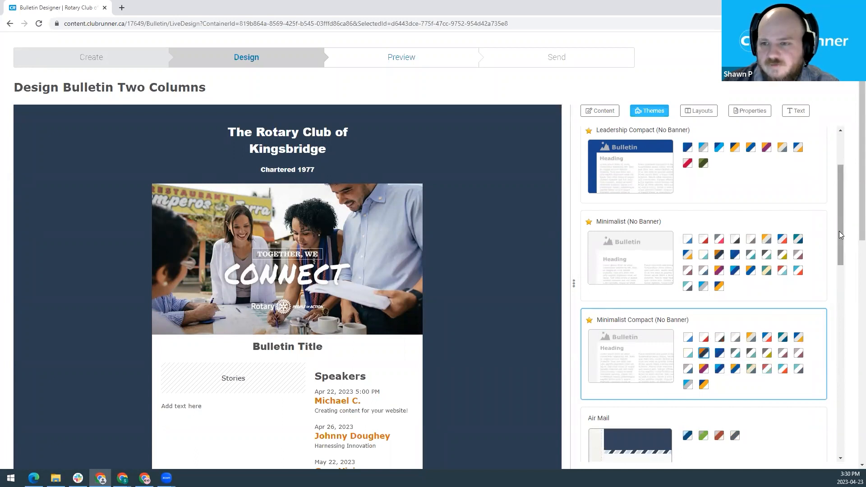
scroll(839, 221, up, 1)
drag(839, 213, 839, 199)
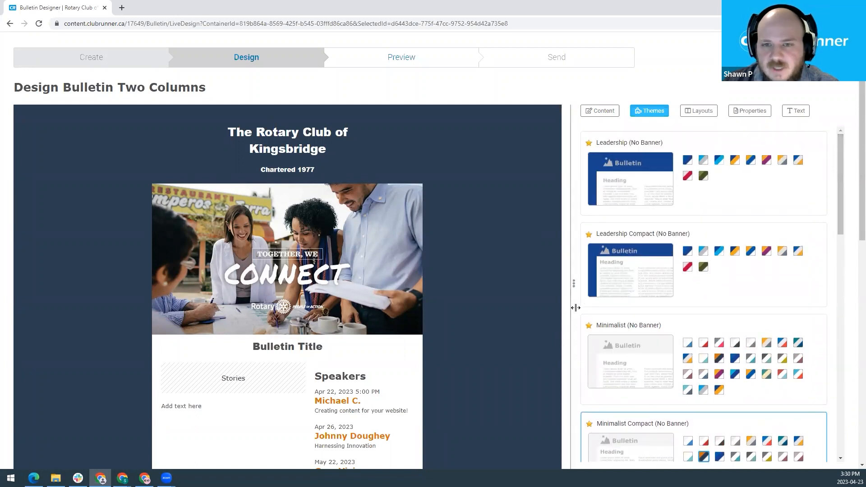
click(687, 161)
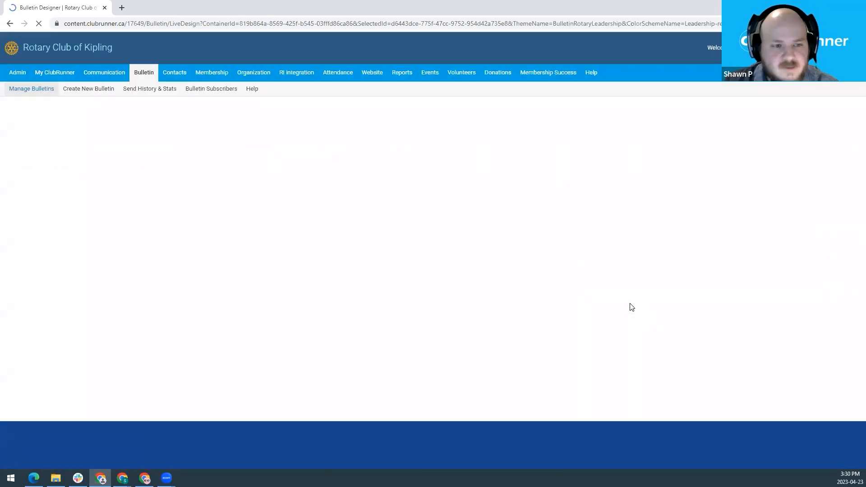
scroll(503, 317, down, 2)
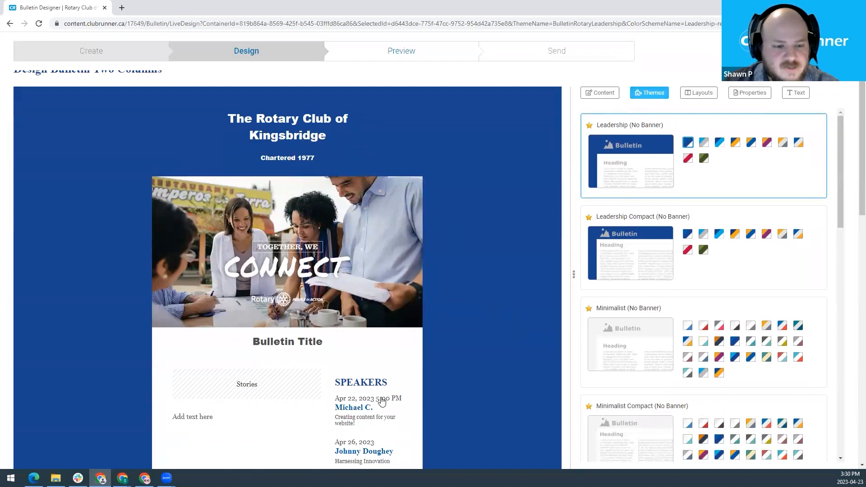
scroll(462, 387, down, 1)
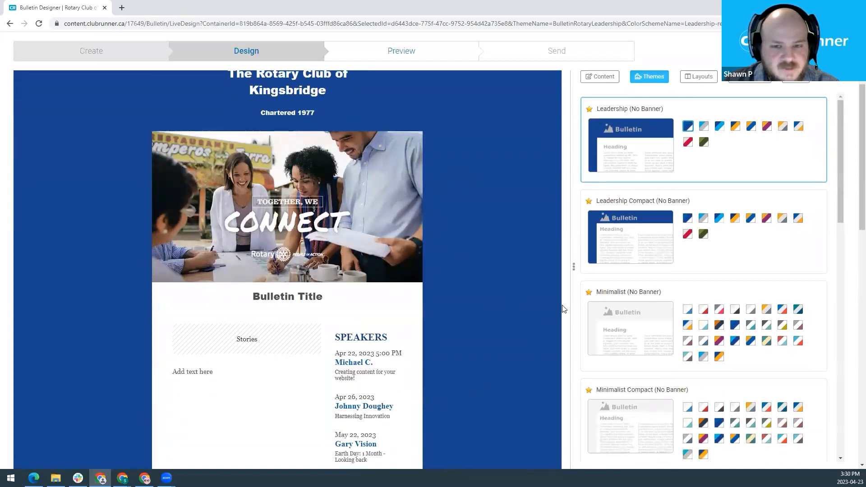
- Change the Leadership (No Banner) theme to the colour scheme with the orange background and check the bulletin's look
click(736, 129)
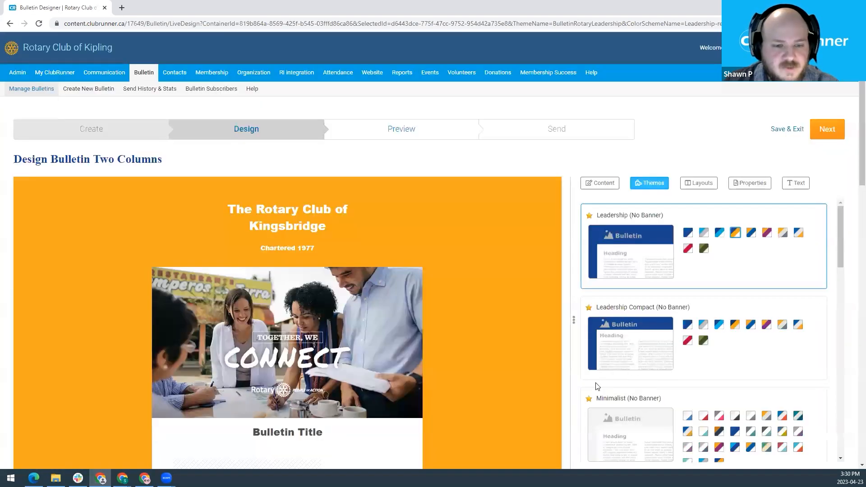
scroll(852, 171, down, 2)
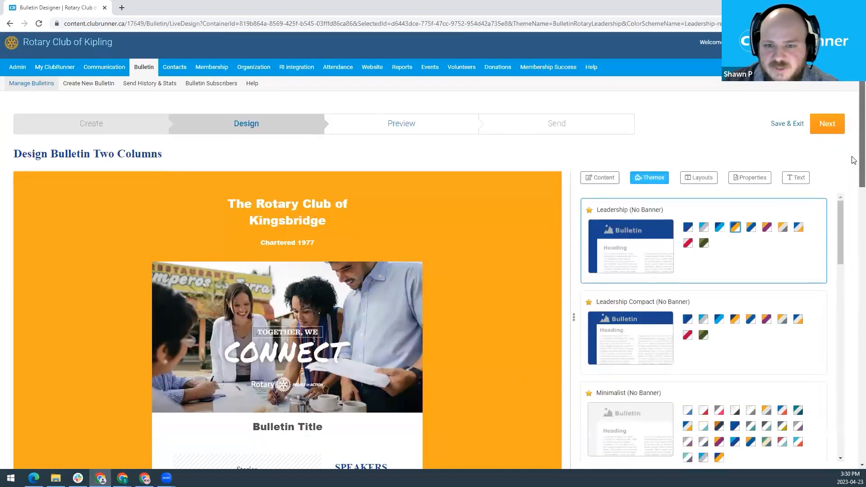
scroll(852, 179, down, 2)
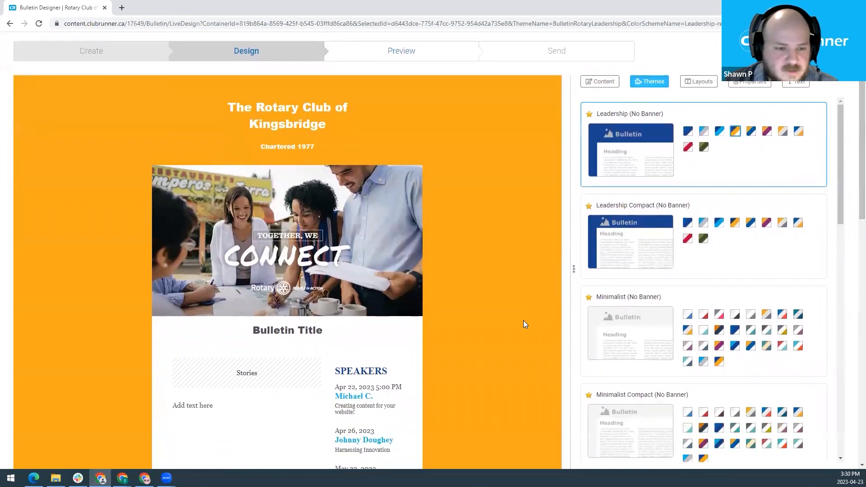
scroll(843, 218, down, 3)
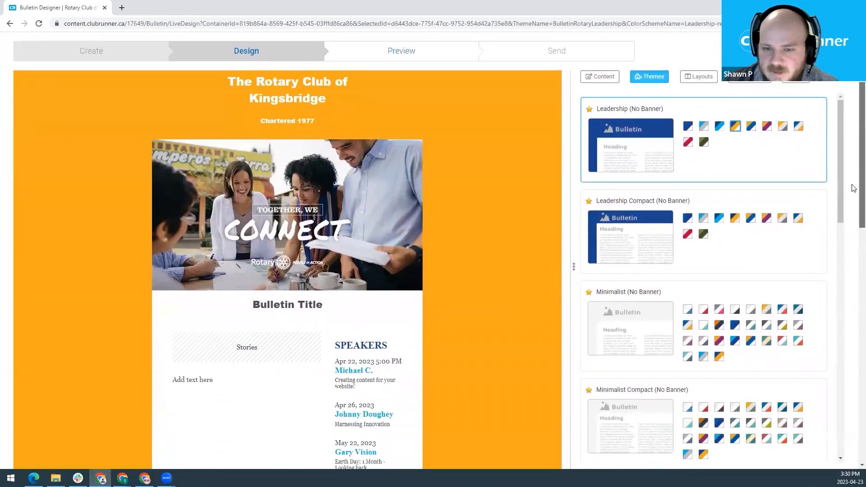
- Look through the remaining themes and apply Minimalist Compact (No Banner) in the Midnight Blue (compact) colour scheme
drag(840, 178, 840, 176)
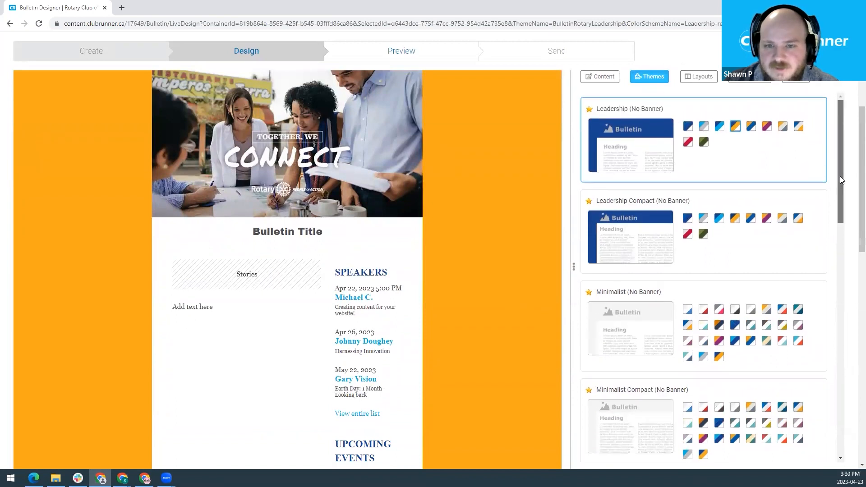
drag(840, 176, 835, 420)
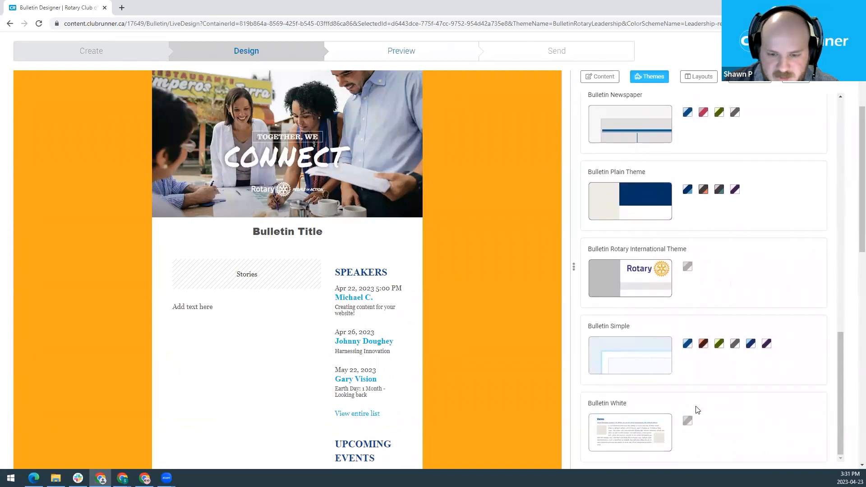
drag(845, 353, 850, 126)
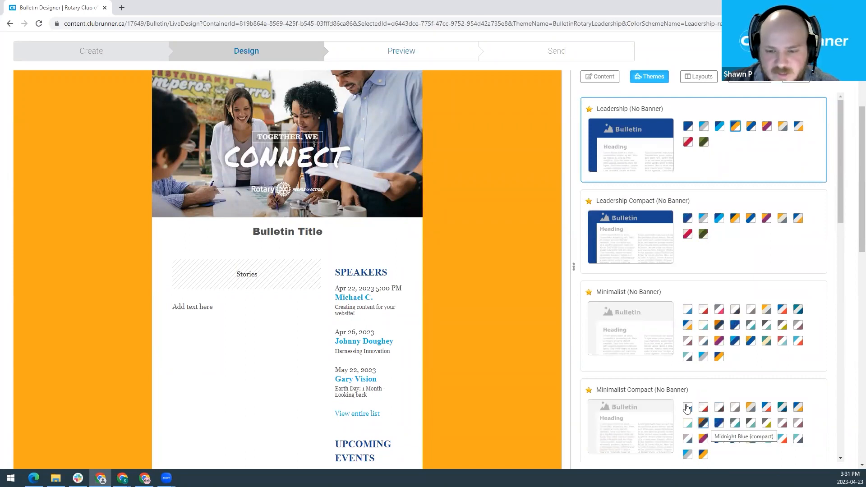
click(703, 424)
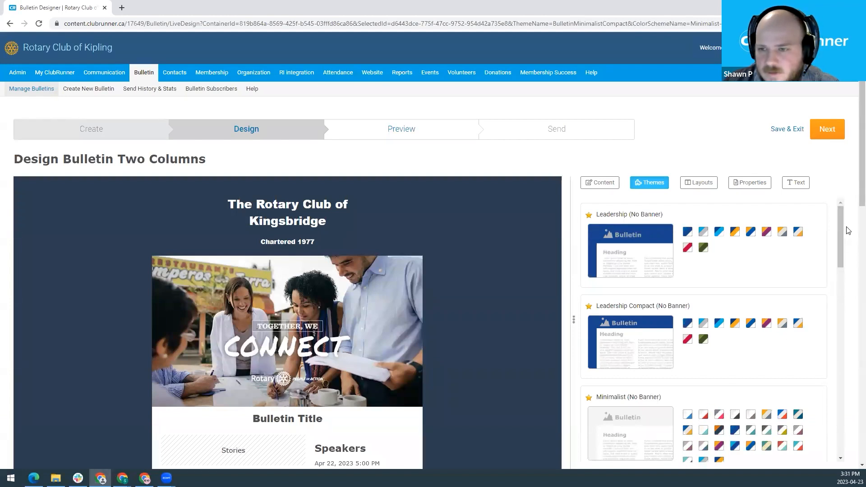
- Browse the bulletin layouts, apply Header + Full Width + Single + Bottom, and check how the bulletin looks
mouse_move(842, 227)
mouse_down()
mouse_move(841, 238)
mouse_move(839, 222)
mouse_up()
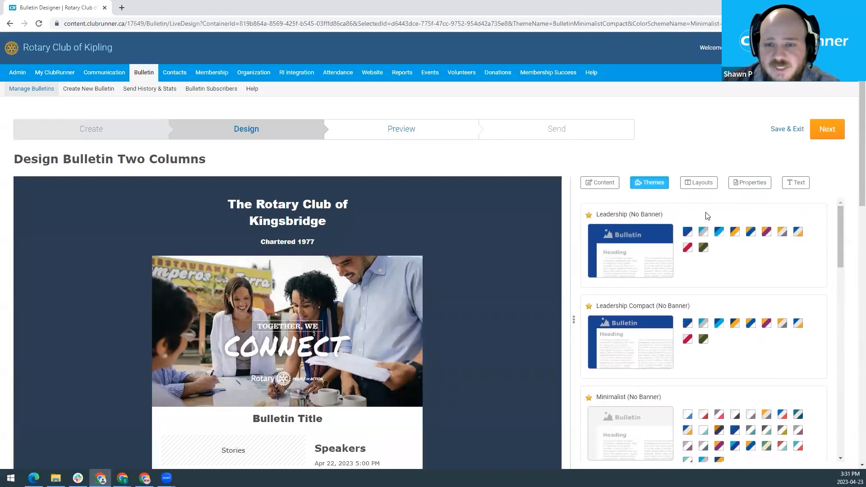
click(700, 186)
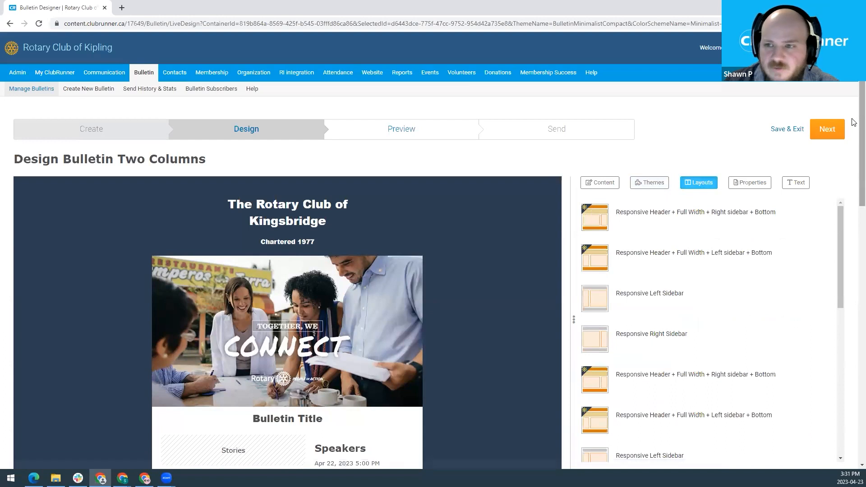
scroll(854, 147, down, 1)
scroll(852, 194, down, 3)
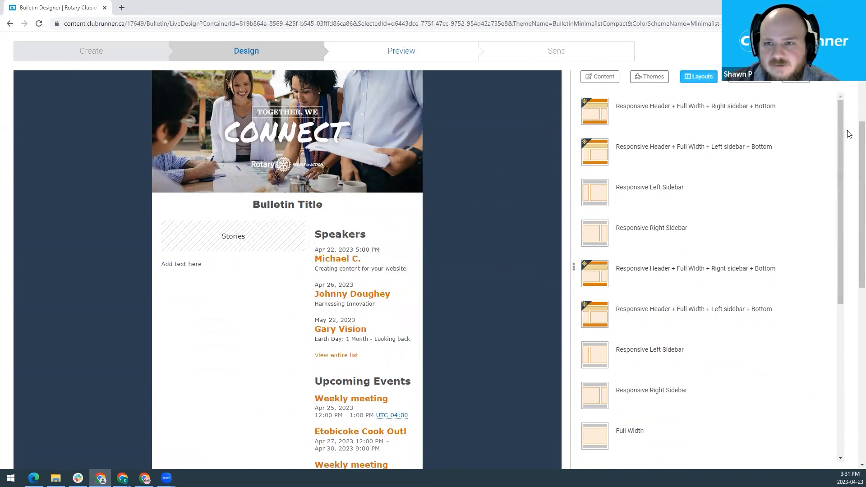
scroll(853, 143, up, 1)
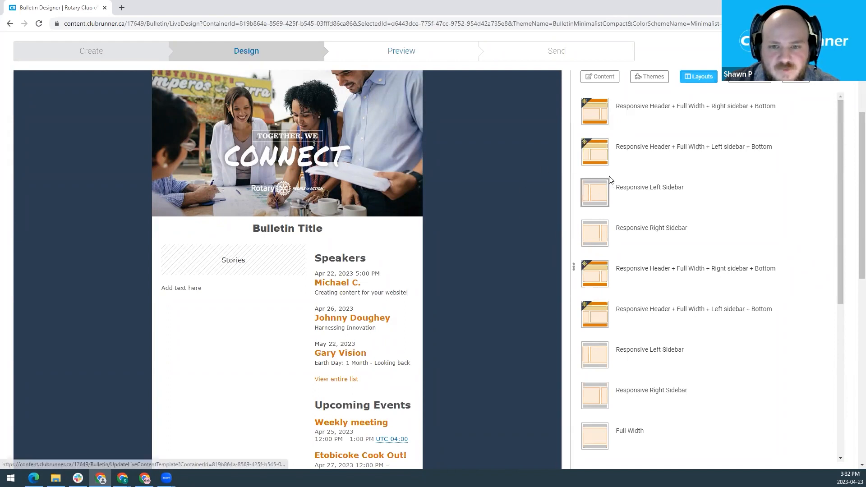
scroll(805, 211, up, 1)
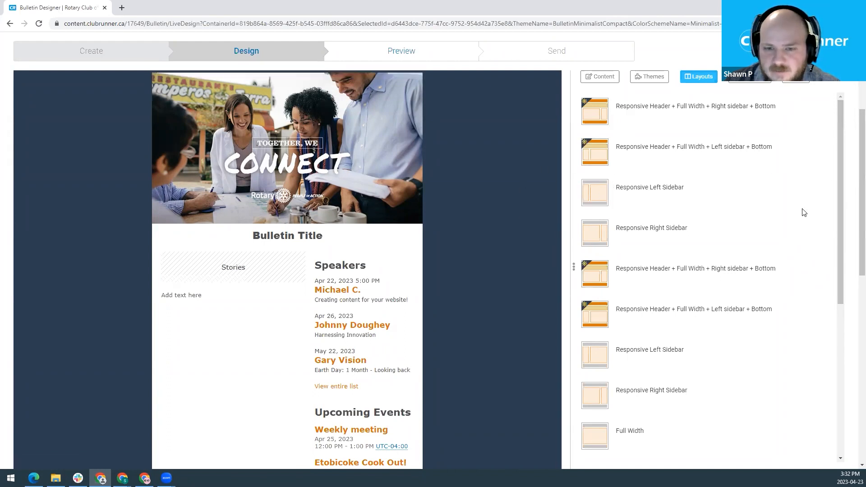
drag(841, 197, 821, 345)
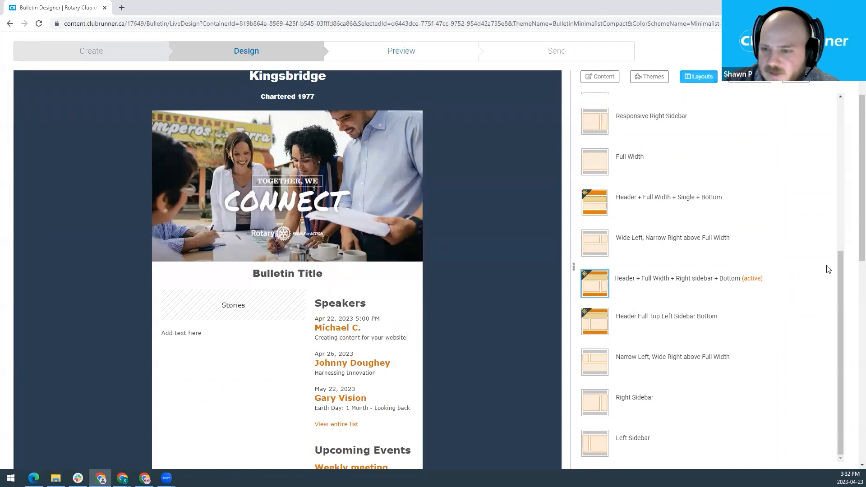
drag(838, 265, 832, 239)
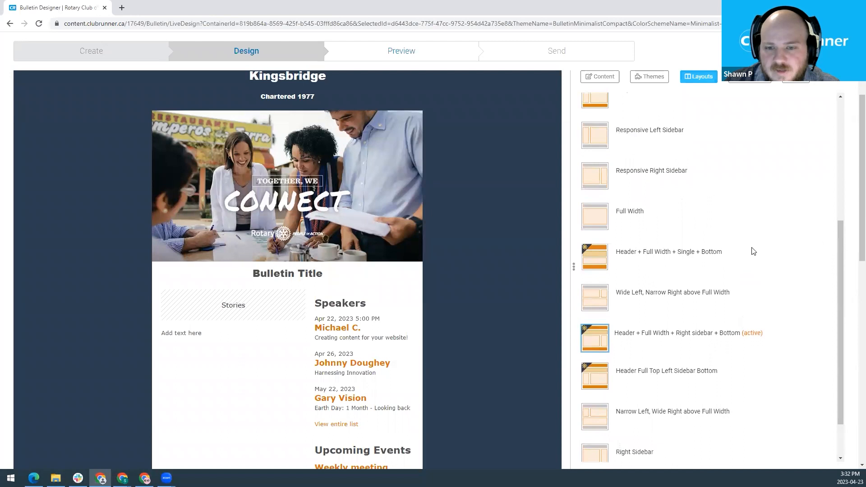
click(598, 259)
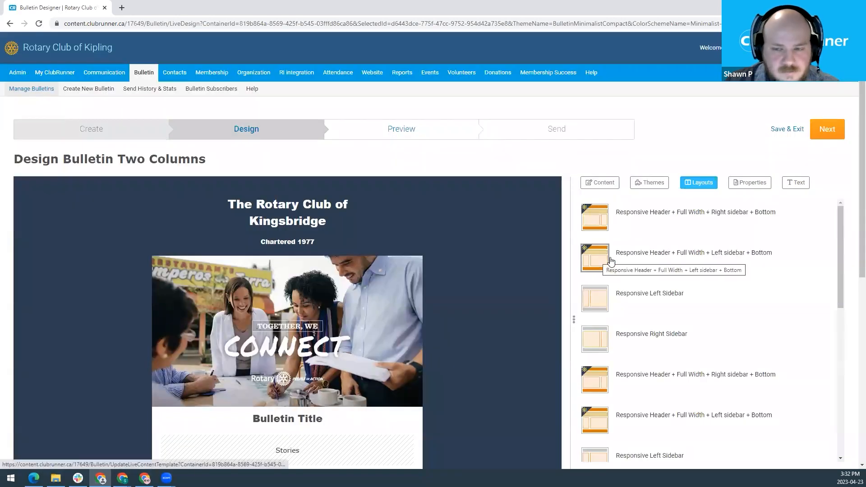
scroll(852, 194, down, 2)
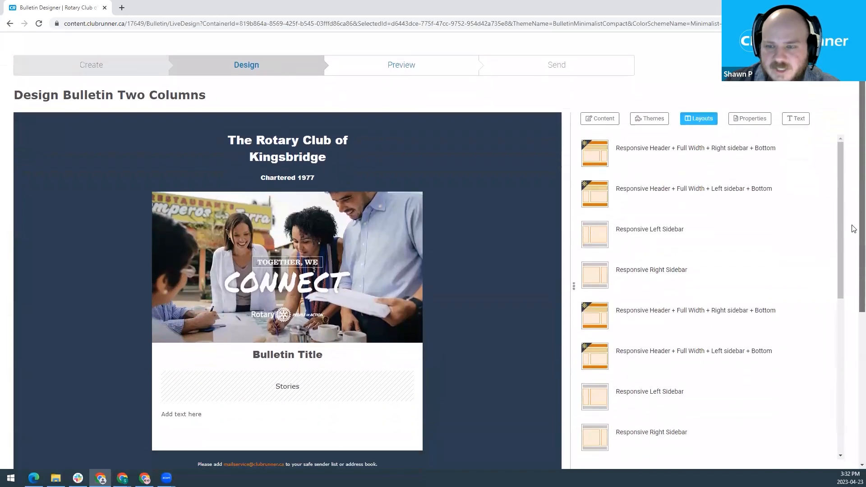
scroll(853, 229, down, 2)
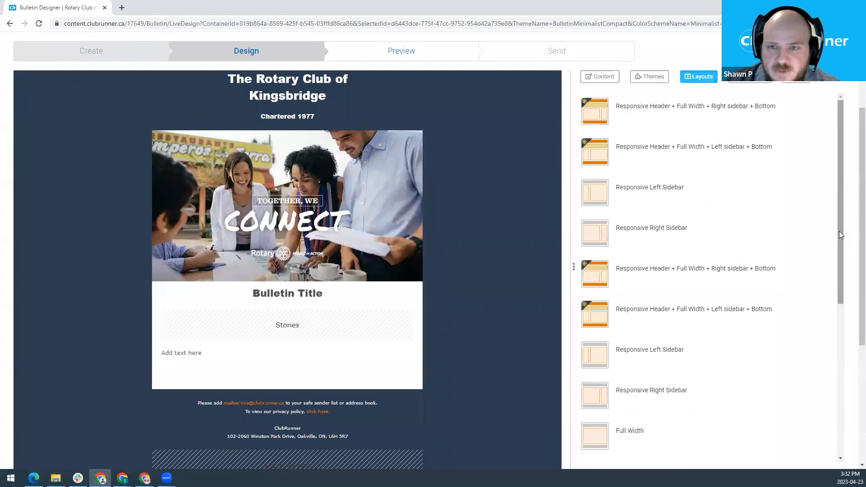
- Switch the bulletin back to the Header + Full Width + Right sidebar + Bottom layout and check its two columns
drag(840, 230, 815, 329)
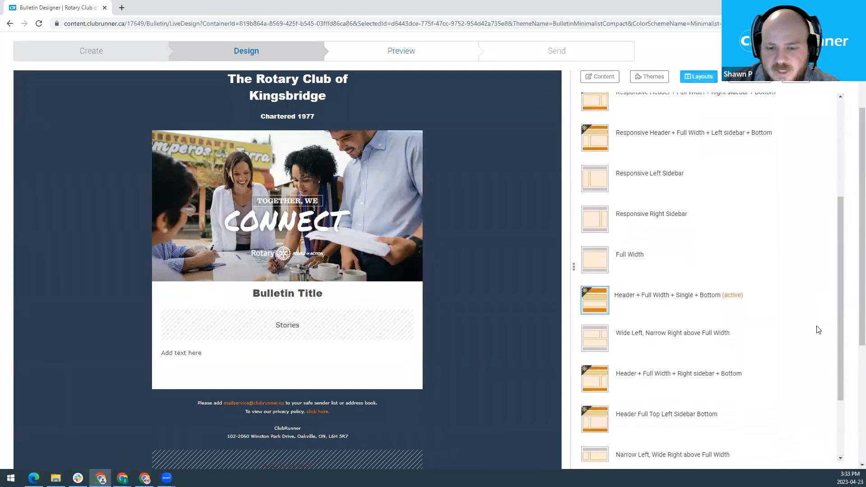
click(599, 379)
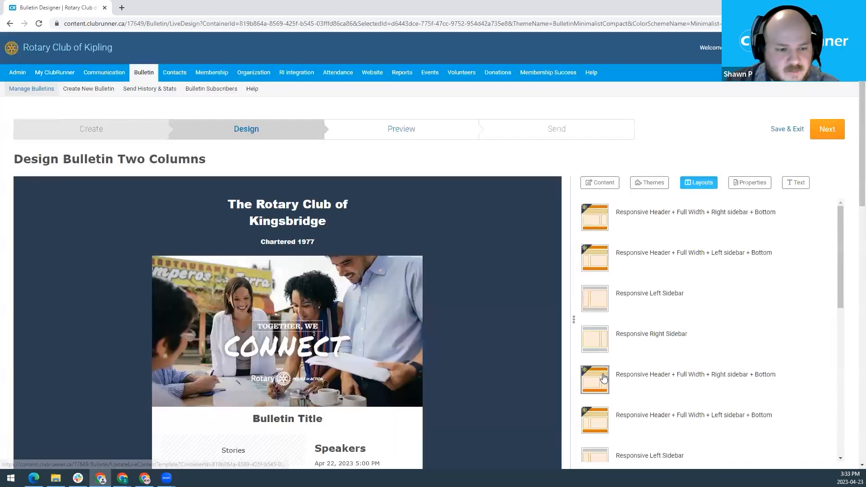
scroll(853, 194, down, 4)
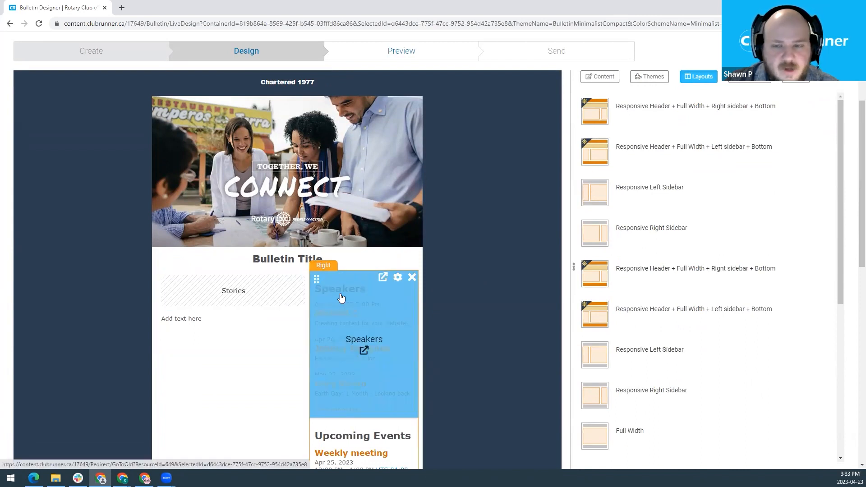
scroll(852, 181, up, 3)
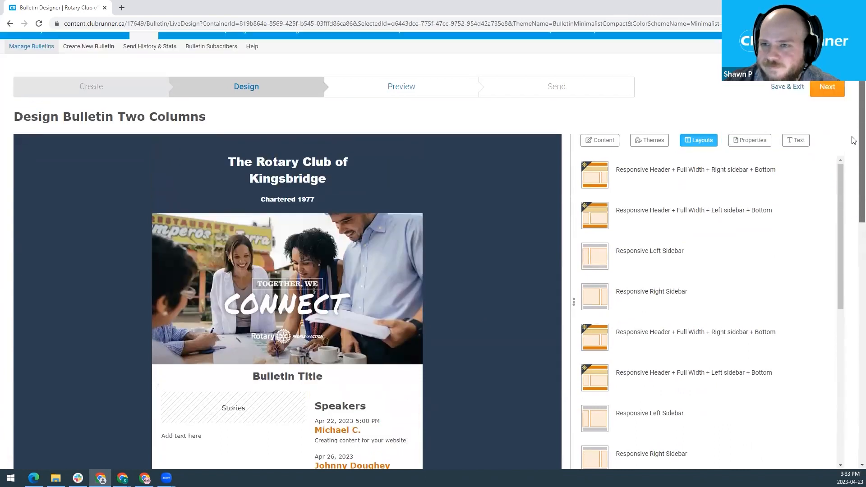
scroll(853, 140, up, 1)
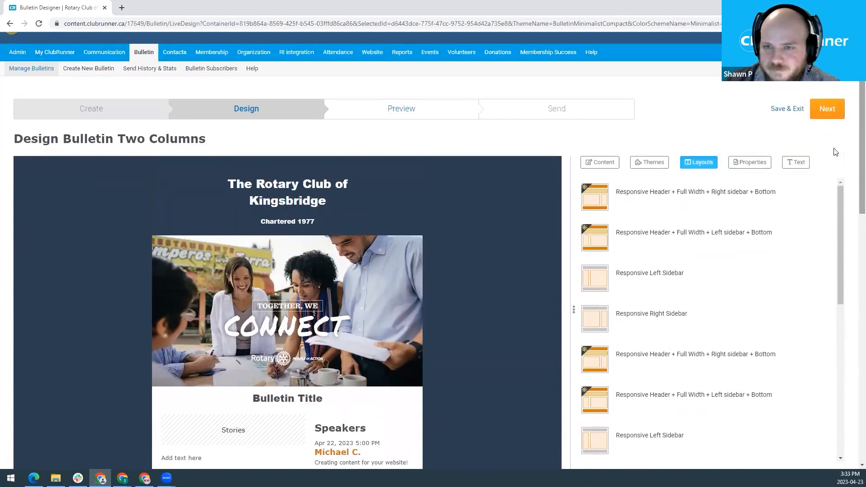
- Open the bulletin's properties and choose General as the bulletin group
click(745, 165)
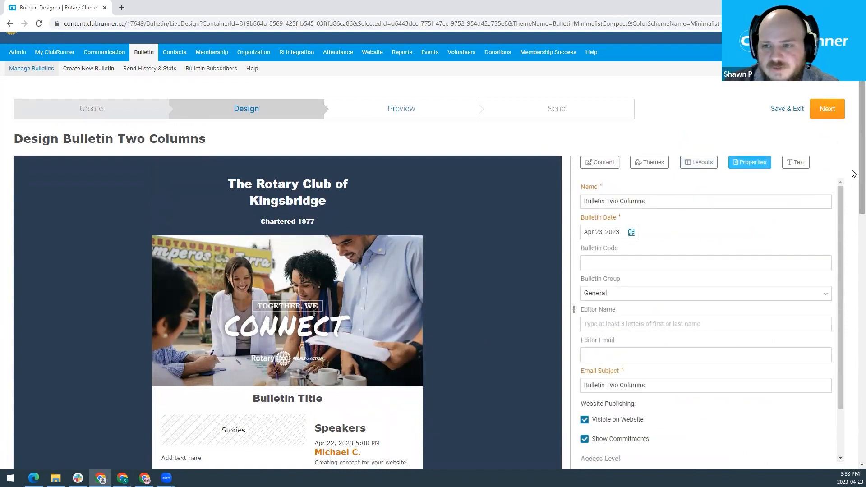
scroll(854, 174, down, 2)
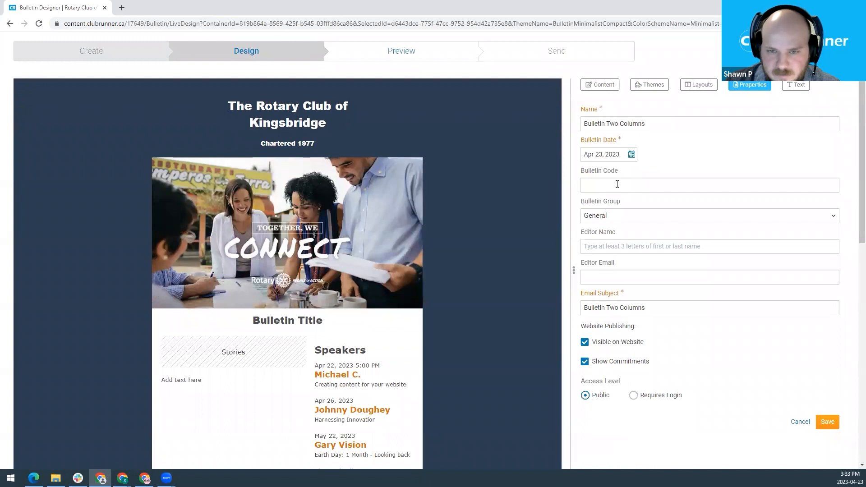
click(622, 218)
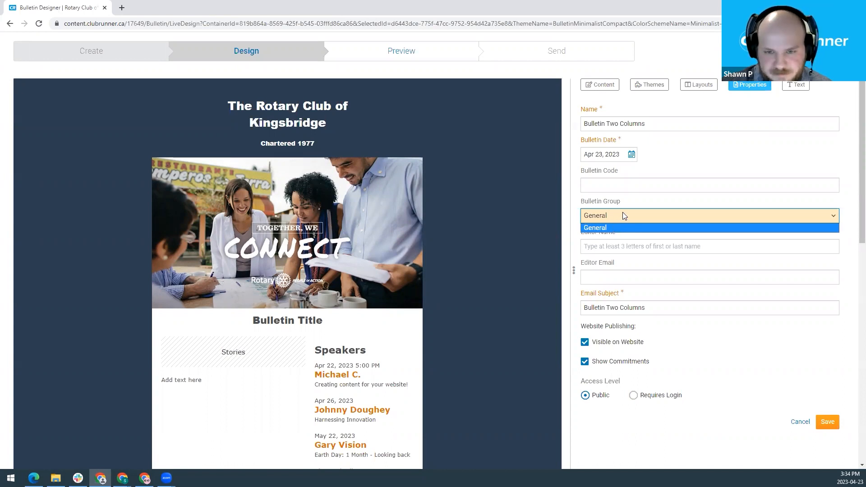
click(621, 228)
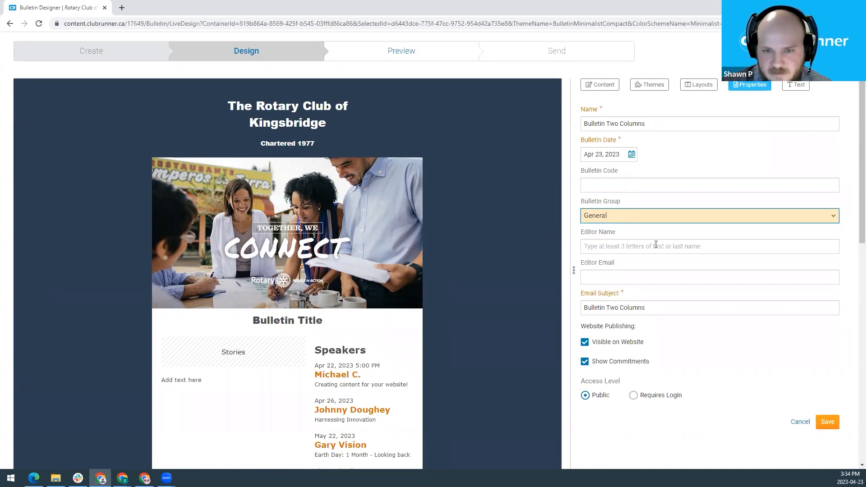
- Search for the editor by first name and assign the matching member as the bulletin's editor
click(603, 248)
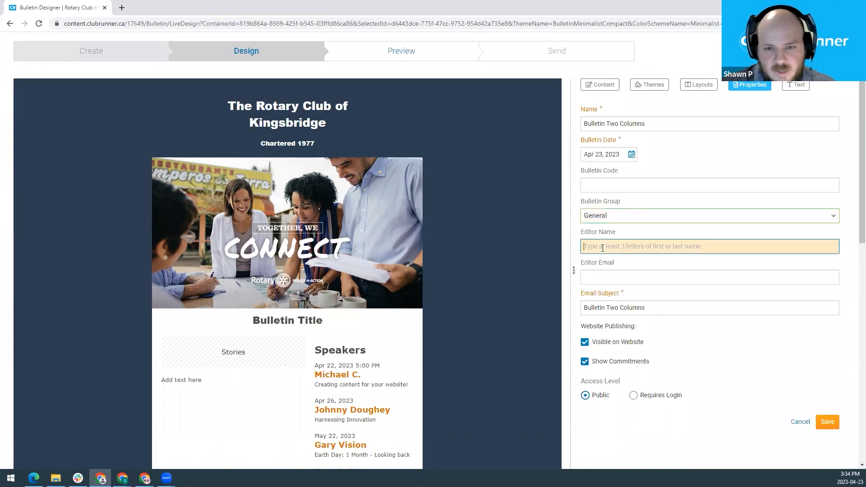
text(Shawn)
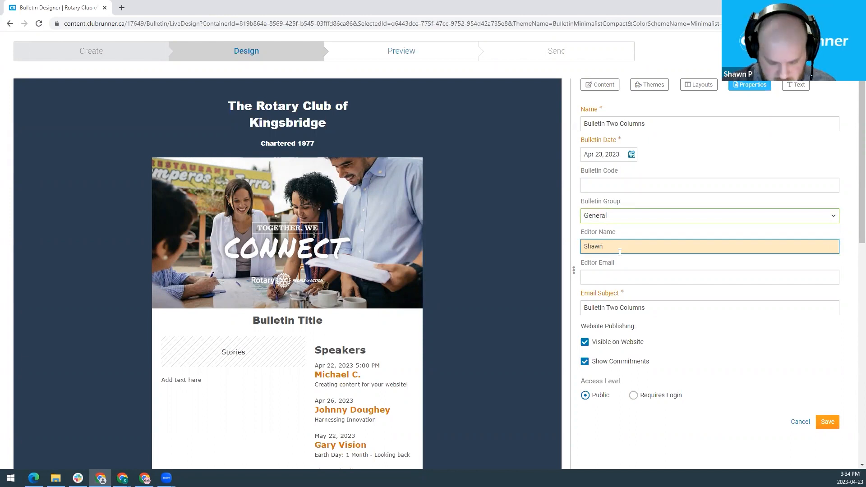
text( P)
key(BackSpace)
key(BackSpace)
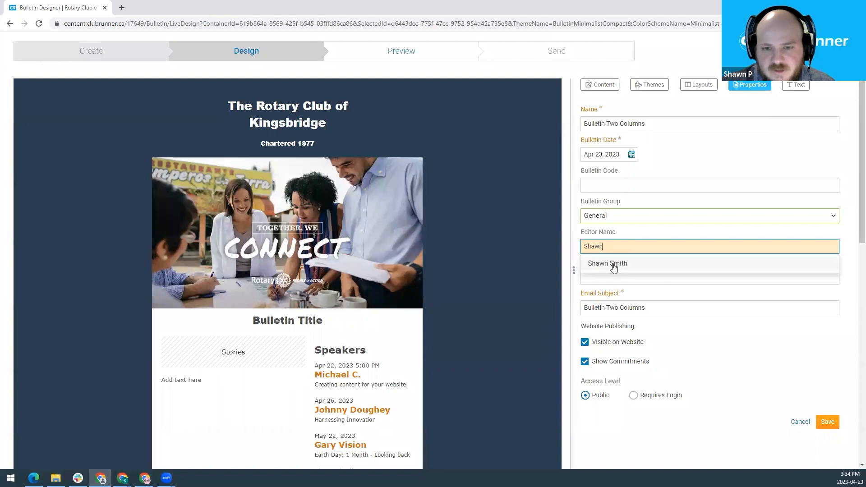
click(614, 267)
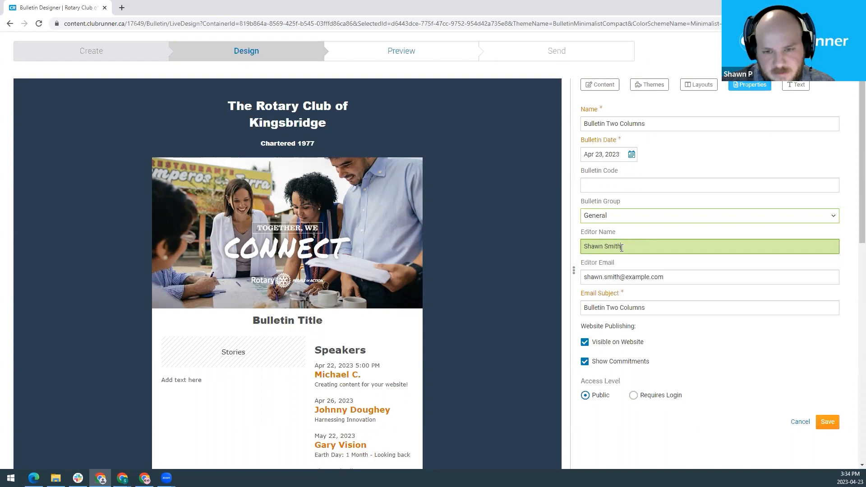
- Keep Visible on Website enabled, review where the bulletin shows commitments, and save the bulletin properties
scroll(655, 300, down, 1)
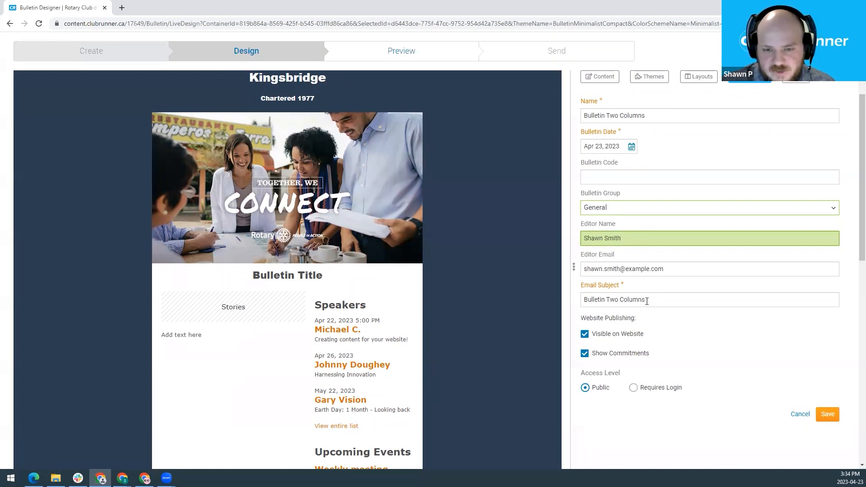
click(587, 336)
click(584, 335)
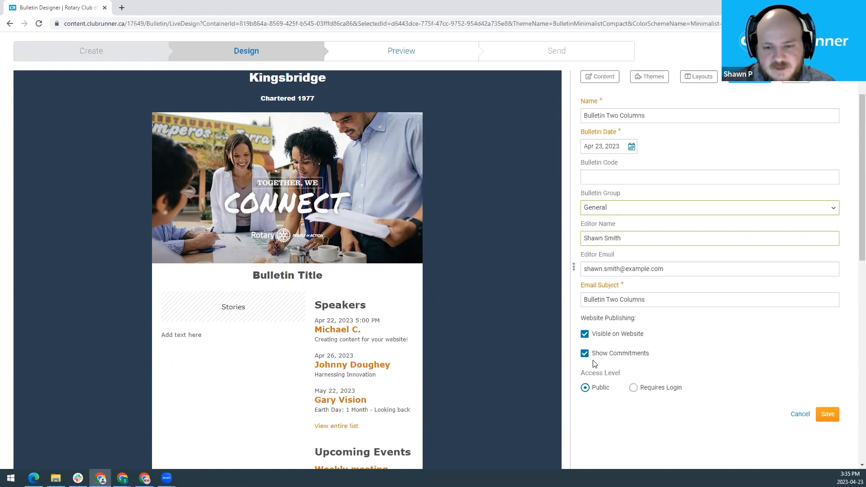
scroll(530, 303, down, 7)
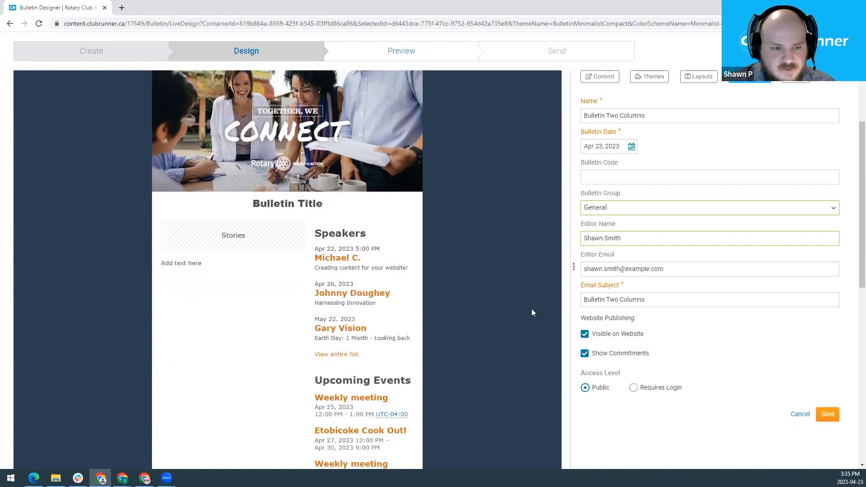
scroll(525, 329, down, 3)
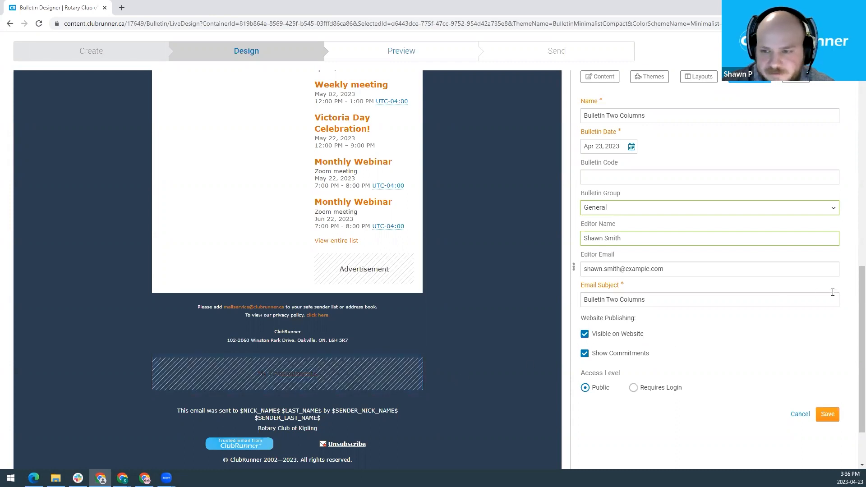
scroll(856, 290, down, 1)
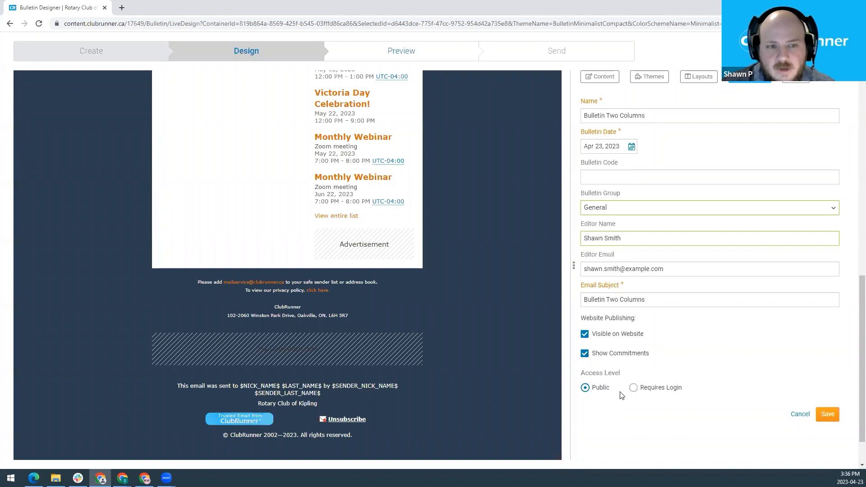
click(829, 416)
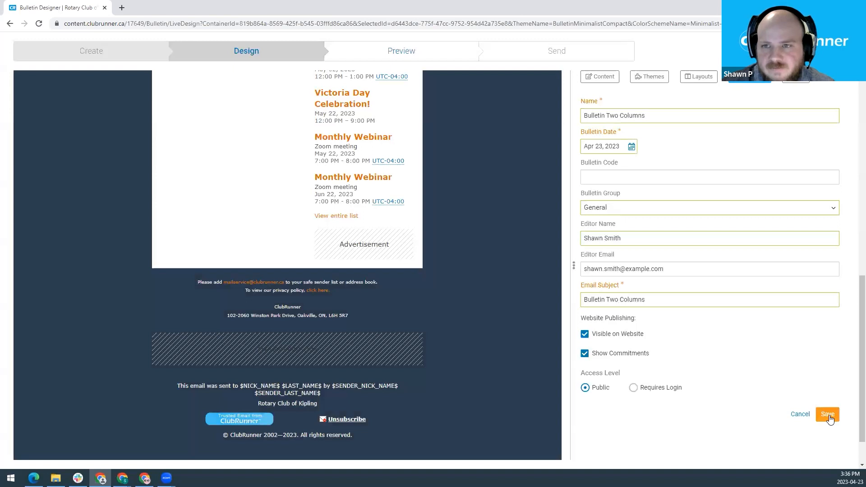
drag(861, 379, 845, 168)
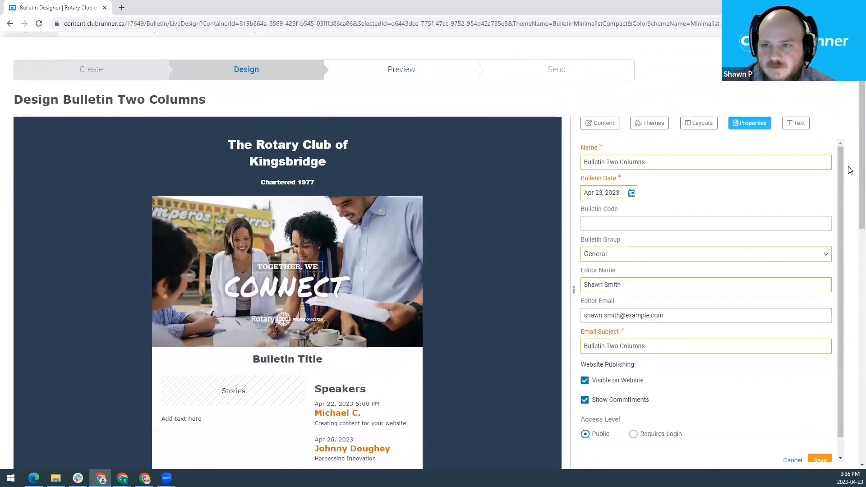
- Examine the bulletin's plain-text version, and browse the Preformatted Widgets available as content
click(796, 125)
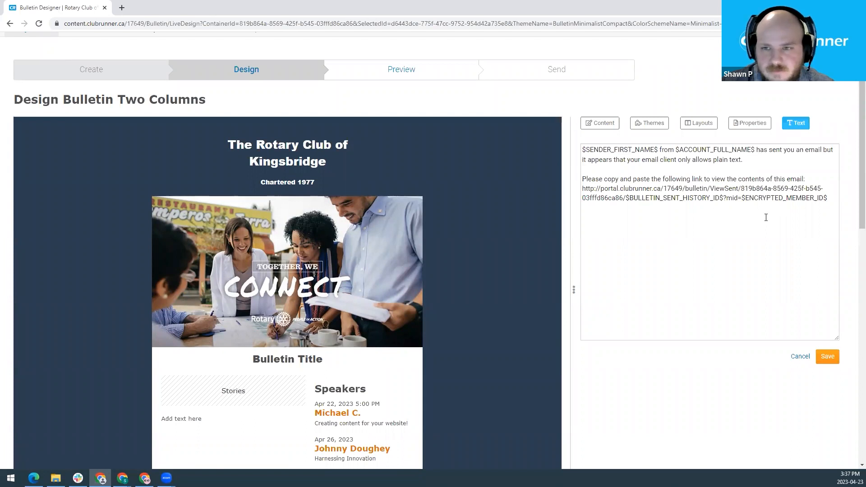
click(598, 127)
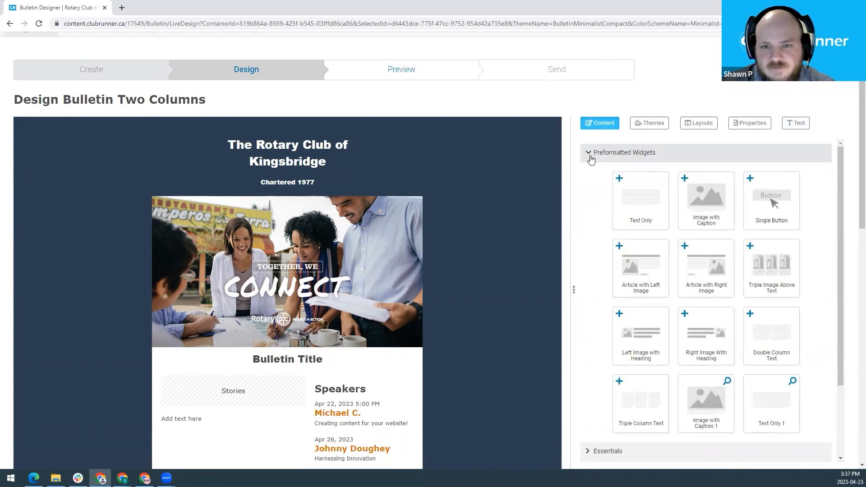
click(591, 155)
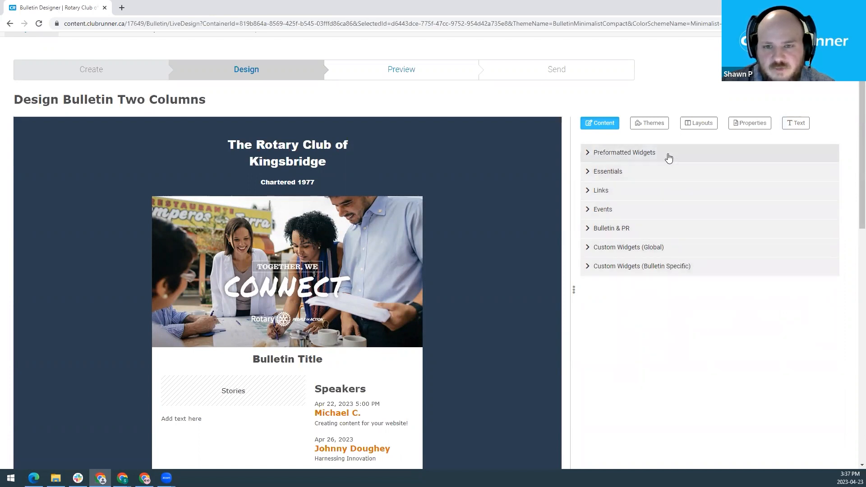
click(589, 153)
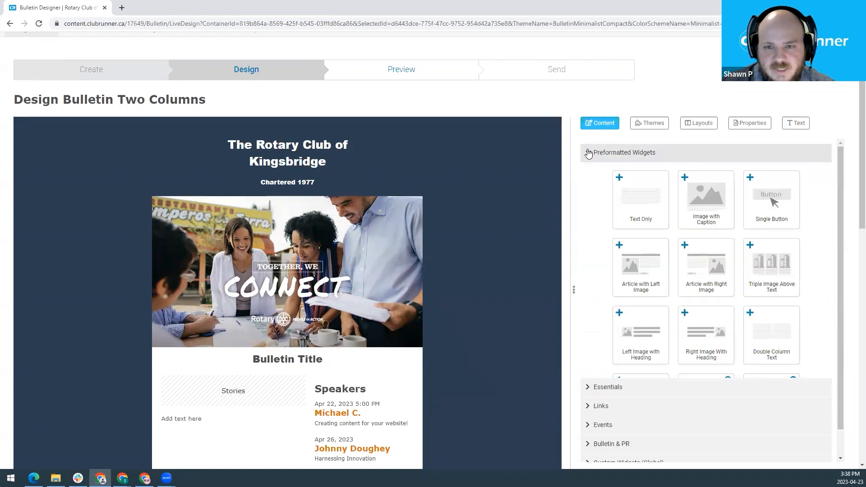
drag(838, 173, 836, 186)
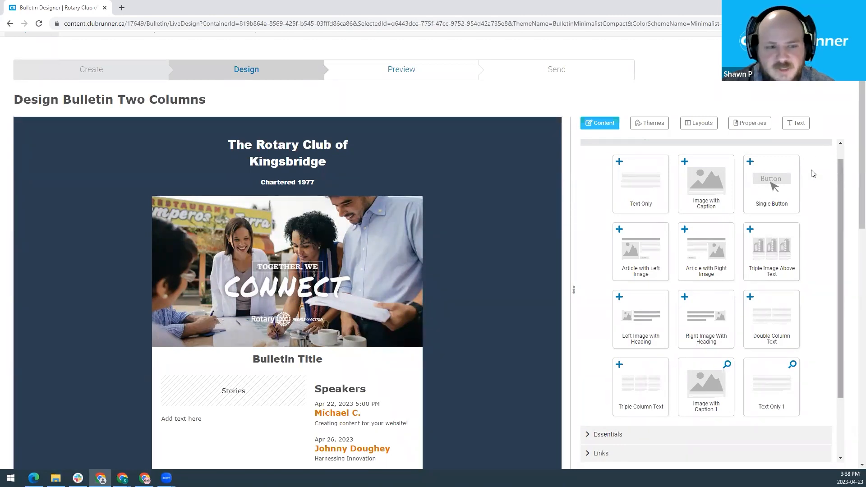
- Add an Image with Caption widget at the top of the bulletin's main column, above Stories
scroll(506, 259, down, 3)
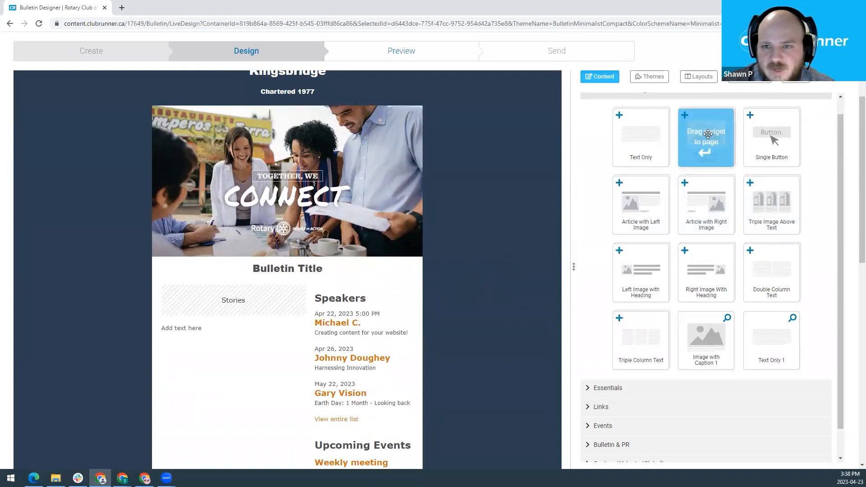
drag(711, 133, 284, 304)
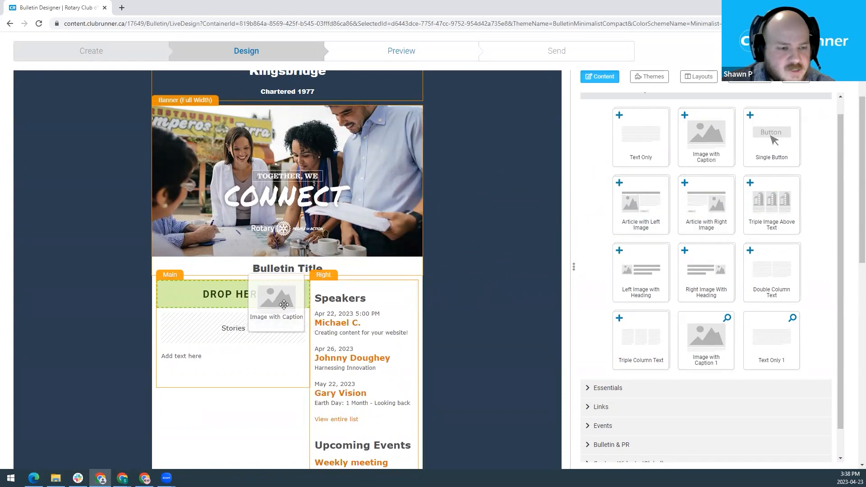
drag(284, 304, 281, 329)
drag(280, 323, 271, 293)
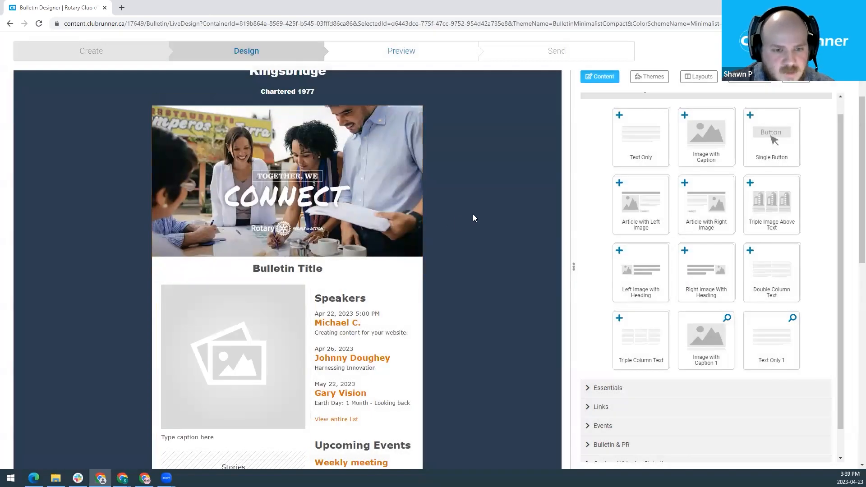
- Set the new widget's image to calendar-blue.png from the ClubRunner Images folder and replace its caption with "Add caption!"
scroll(473, 218, down, 1)
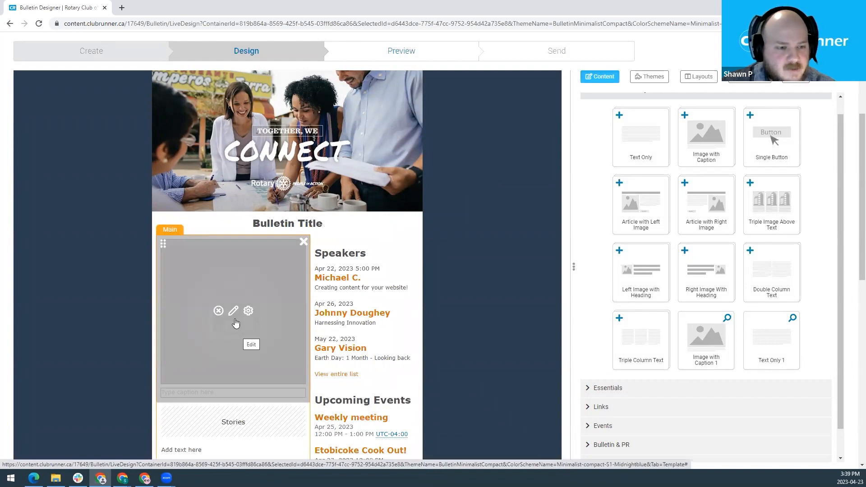
click(233, 312)
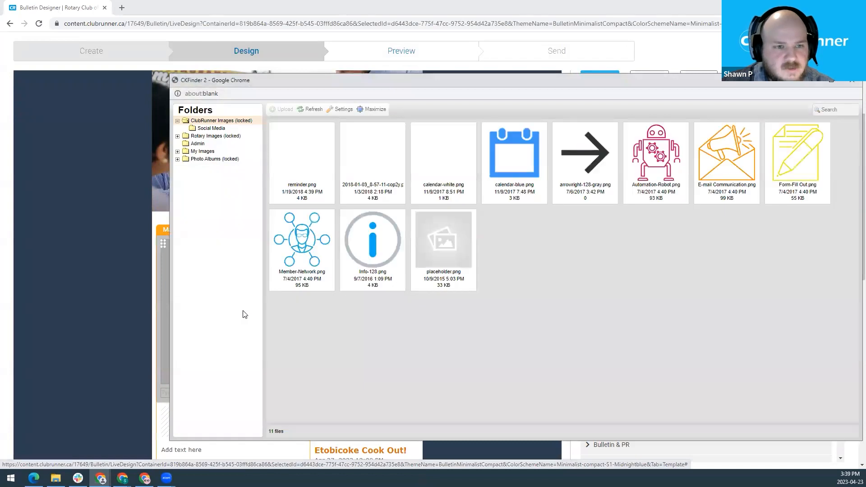
double_click(520, 173)
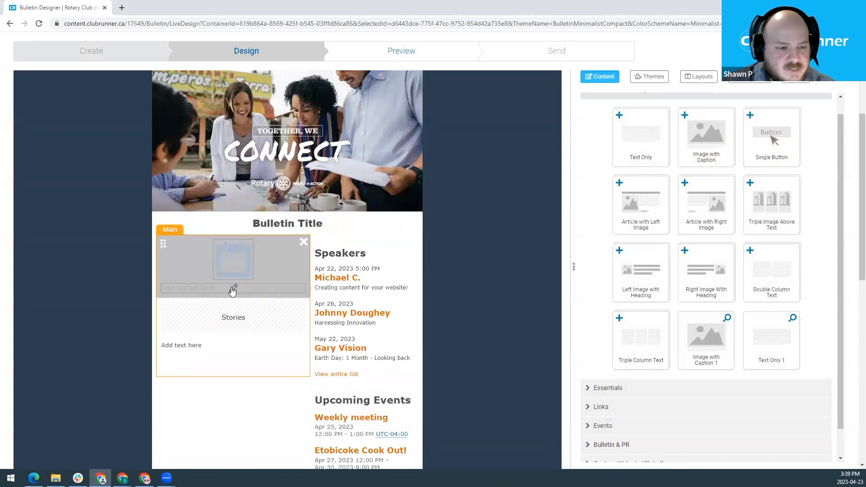
click(232, 289)
drag(231, 289, 158, 290)
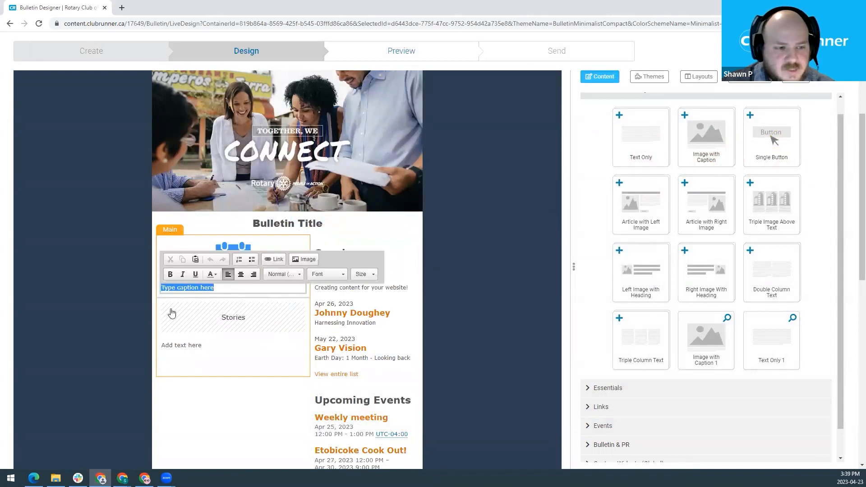
text(Add caption!)
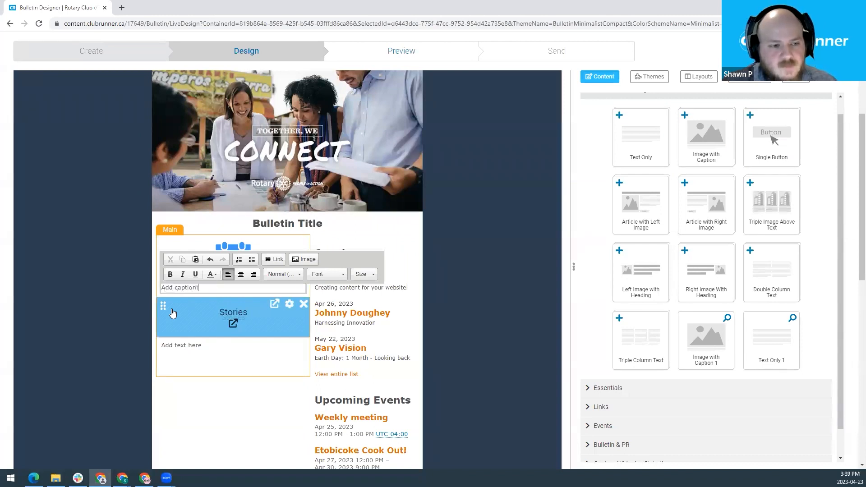
click(97, 312)
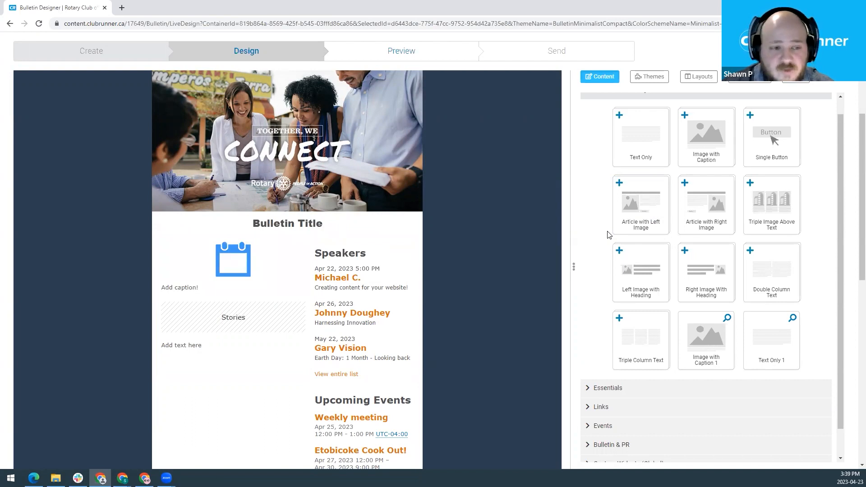
- Browse the Essentials widgets and preview Meeting Information, including how it displays in the narrow right column view
scroll(607, 235, up, 1)
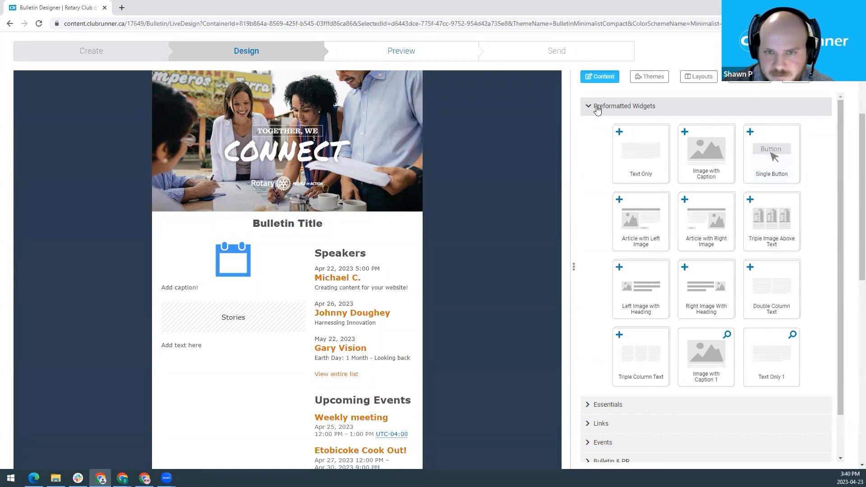
click(597, 106)
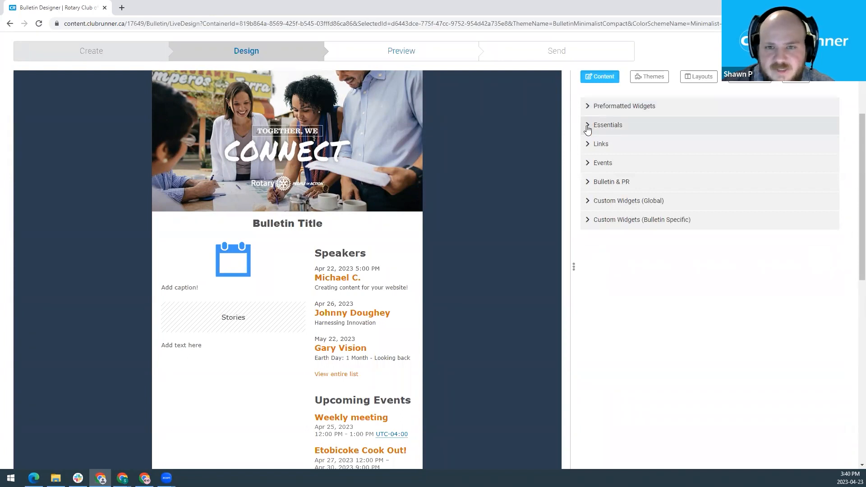
click(587, 127)
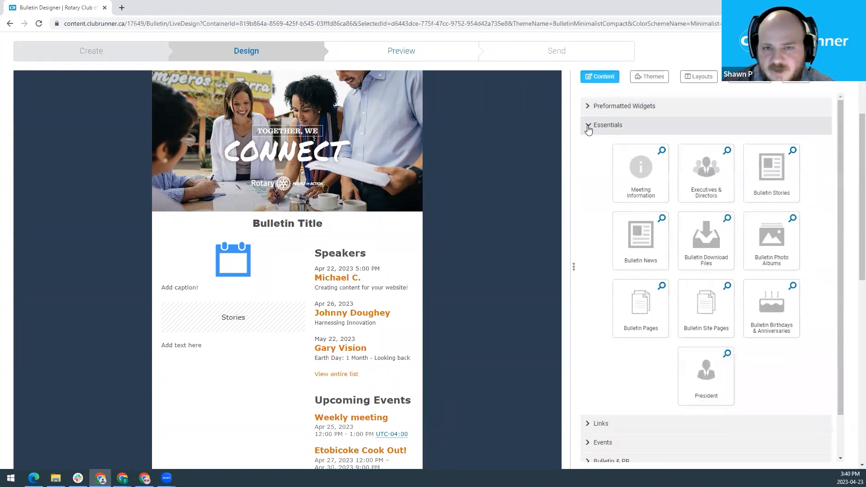
click(661, 152)
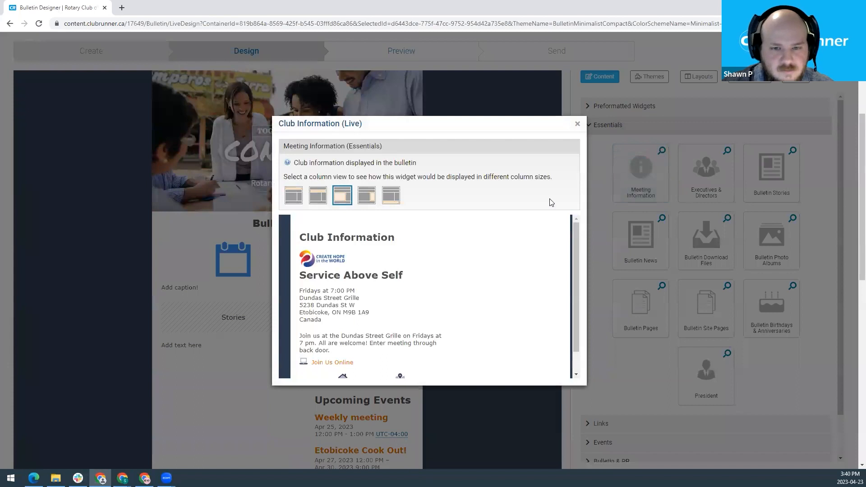
mouse_move(575, 228)
mouse_down()
mouse_move(572, 255)
mouse_move(573, 226)
mouse_up()
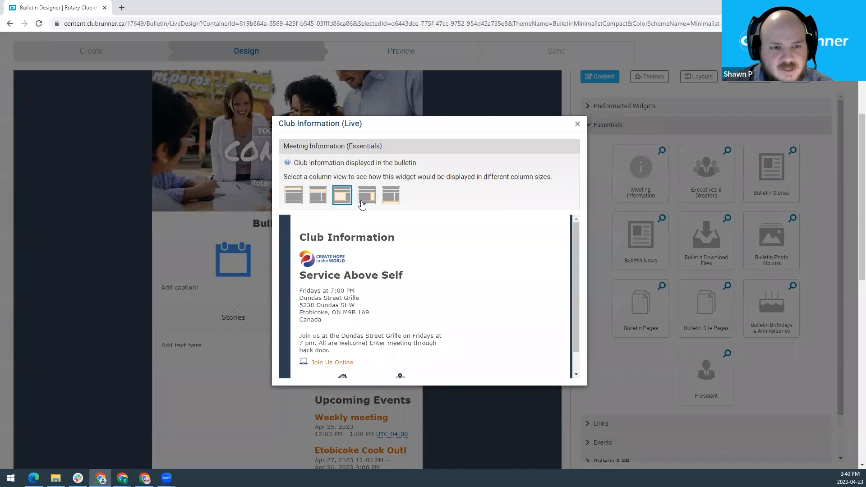
click(362, 202)
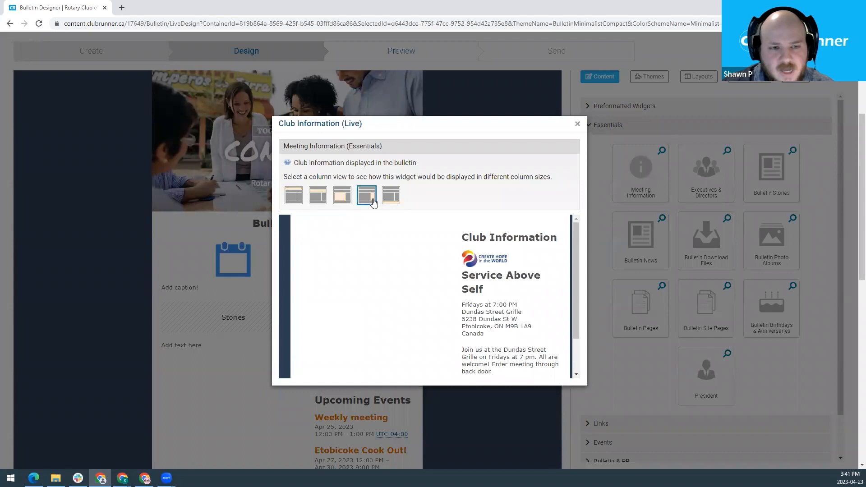
drag(576, 234, 578, 278)
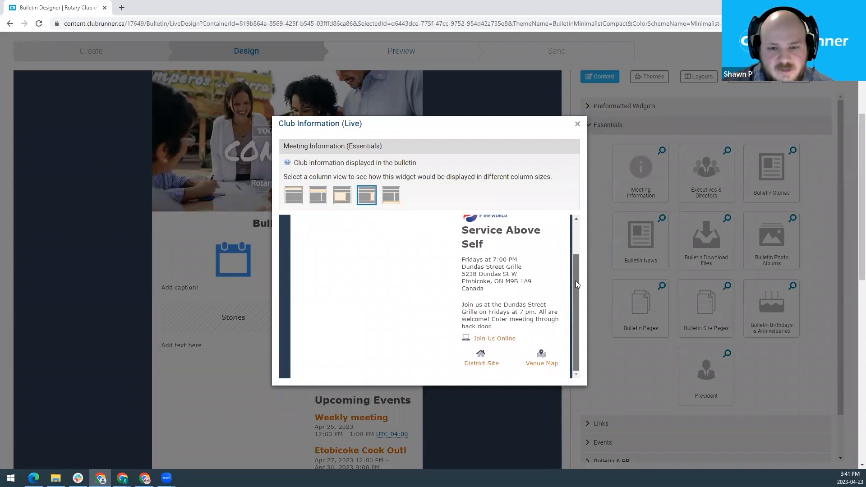
drag(575, 281, 576, 234)
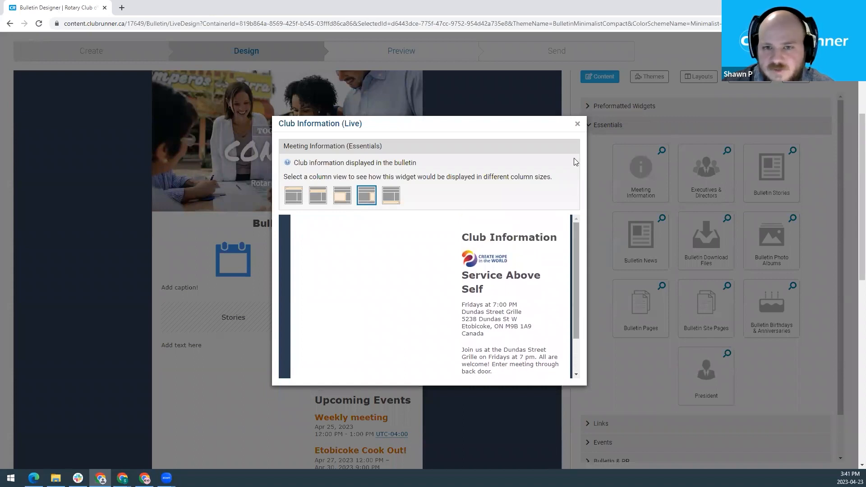
click(577, 125)
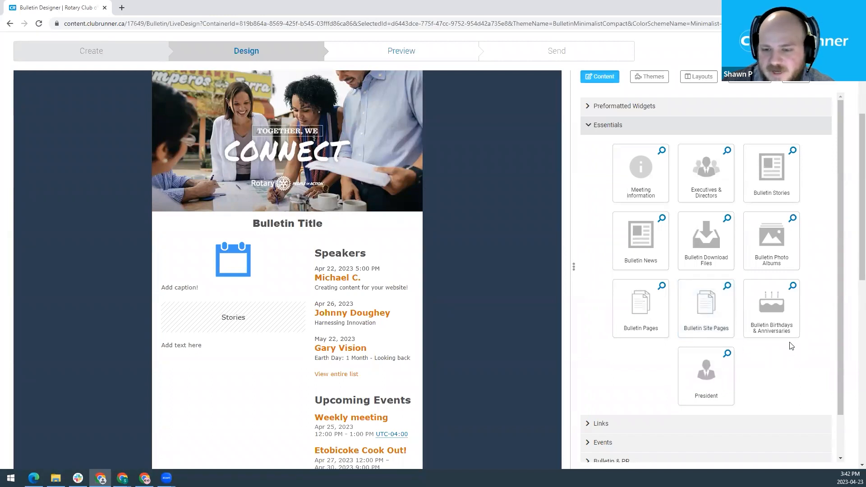
- Preview the Bulletin Birthdays & Anniversaries widget and read through its listing
click(790, 288)
drag(576, 251, 514, 291)
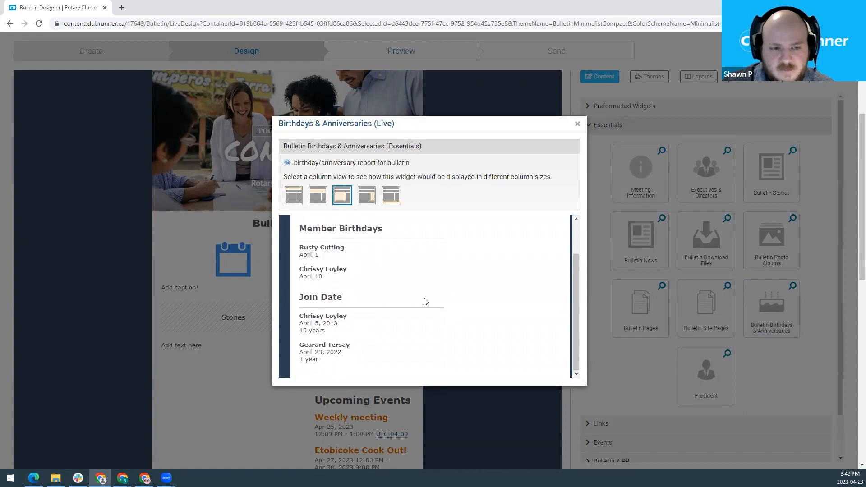
click(577, 125)
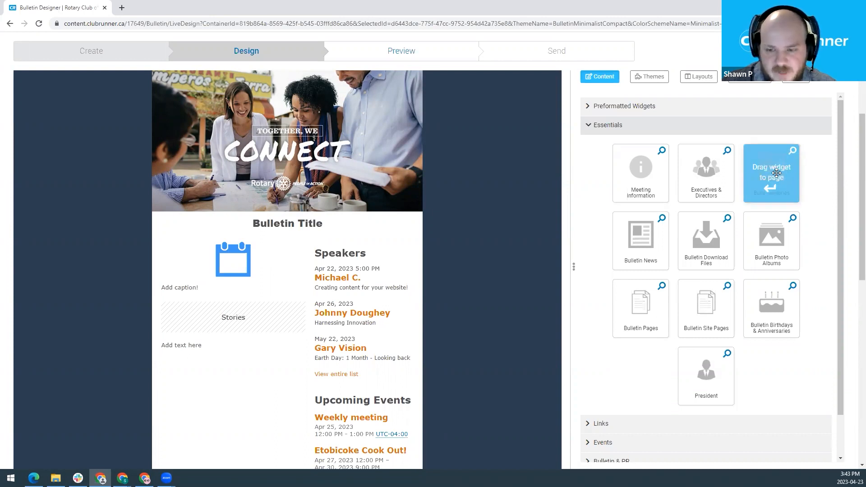
- Add a Bulletin Stories widget at the end of the main column and remove the original Stories, captioned image and text widgets above it
drag(776, 172, 251, 391)
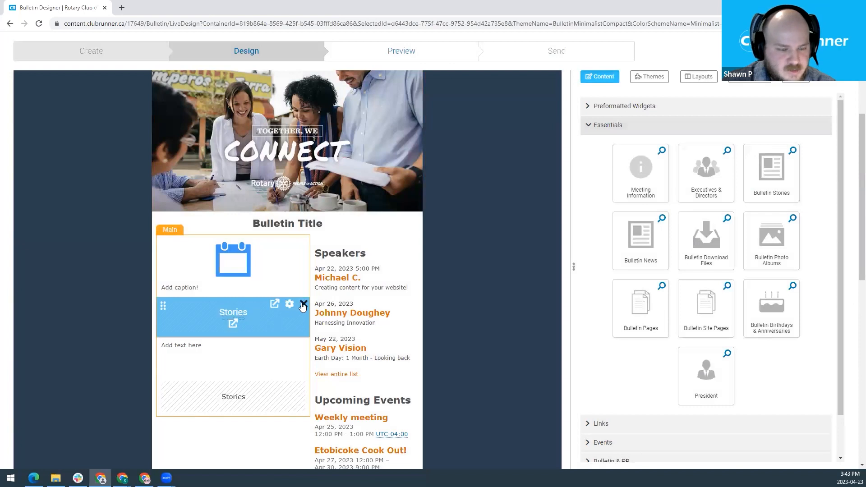
click(303, 306)
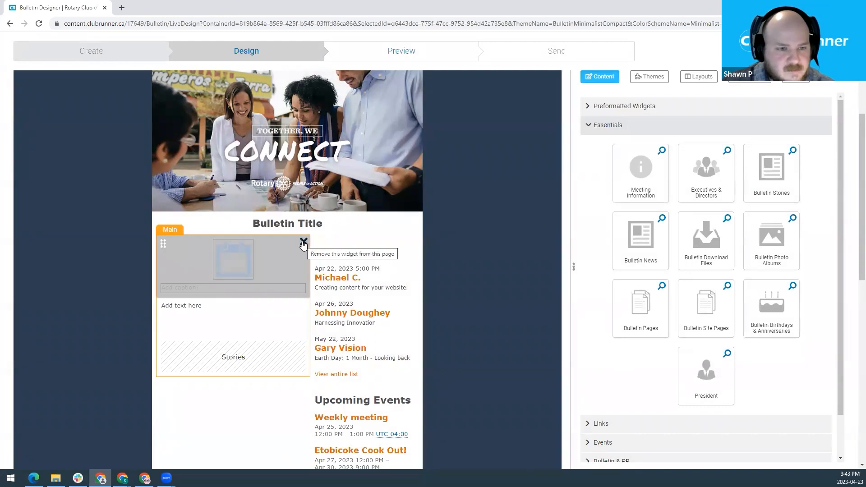
click(303, 243)
click(303, 243)
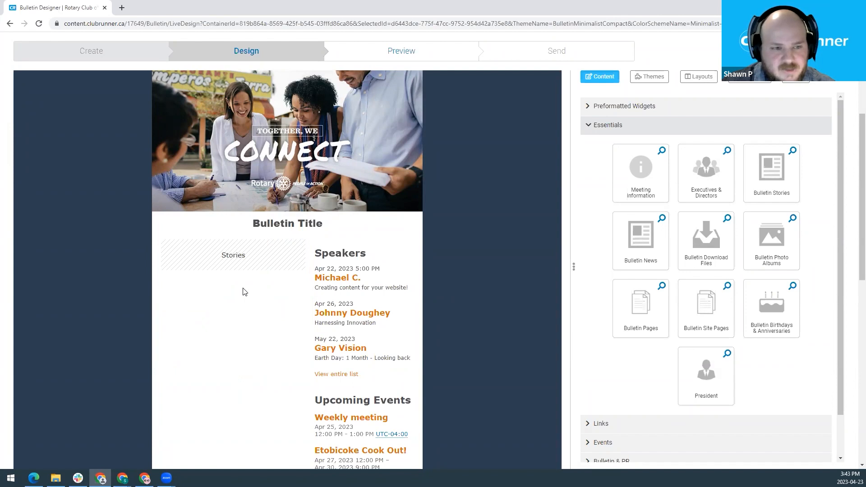
- Open the main column's Stories widget for editing
mouse_move(240, 266)
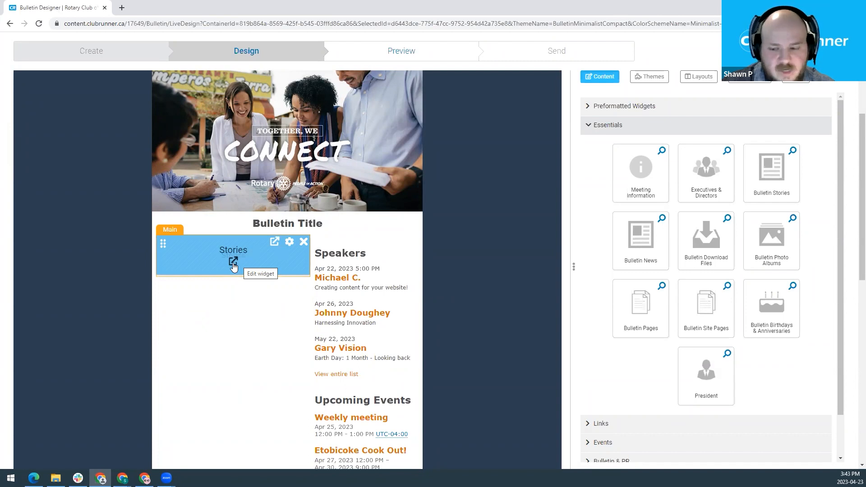
click(233, 263)
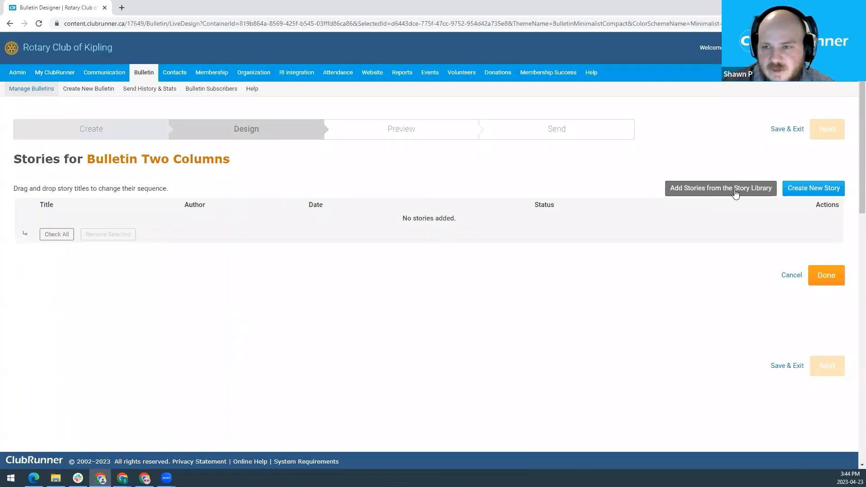
- Review the form for creating a new story, from its title down to the blog settings, and cancel it
click(811, 191)
scroll(663, 275, down, 1)
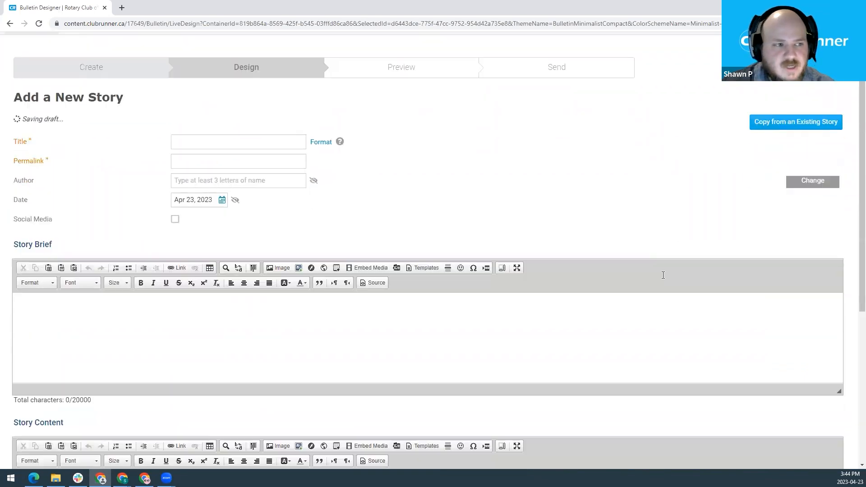
scroll(663, 275, down, 1)
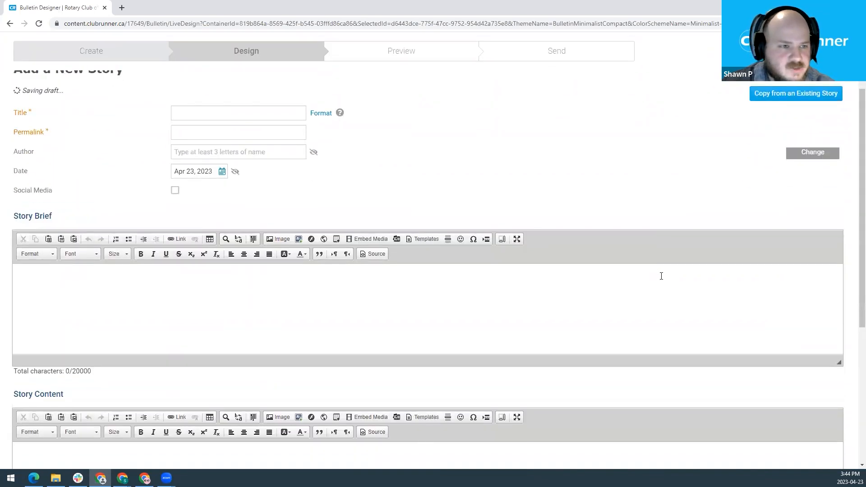
scroll(661, 276, down, 5)
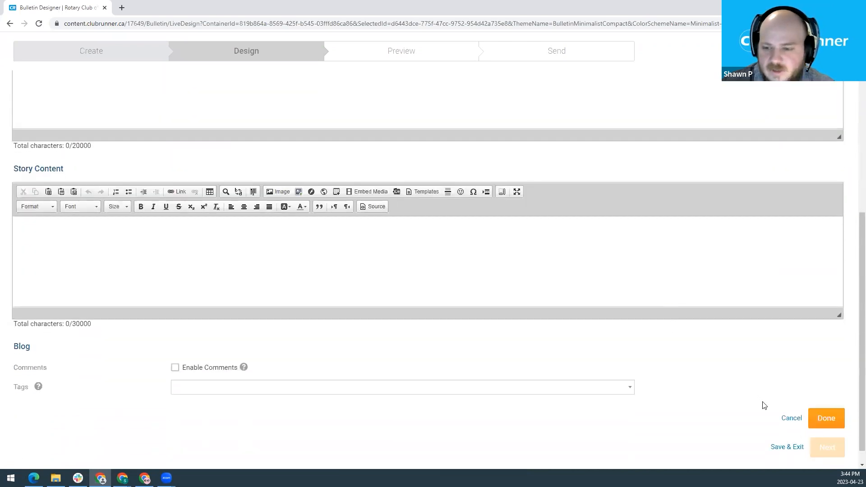
click(791, 418)
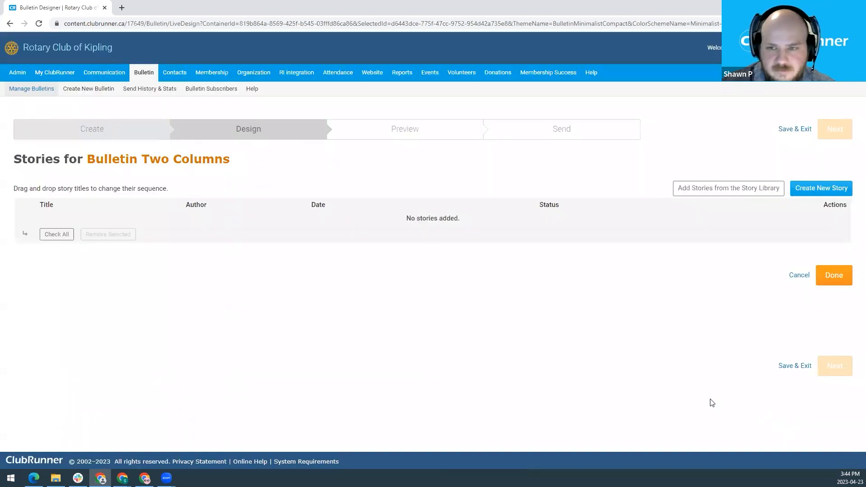
- Add the first five Story Library stories to the bulletin, from Lorem Ipsum through History of Women in Rotary
click(695, 194)
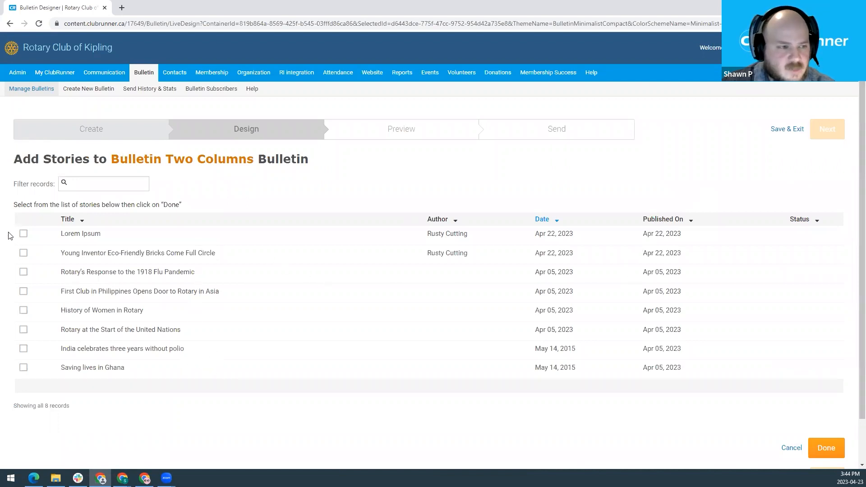
click(23, 235)
click(24, 253)
click(24, 272)
click(24, 291)
click(24, 311)
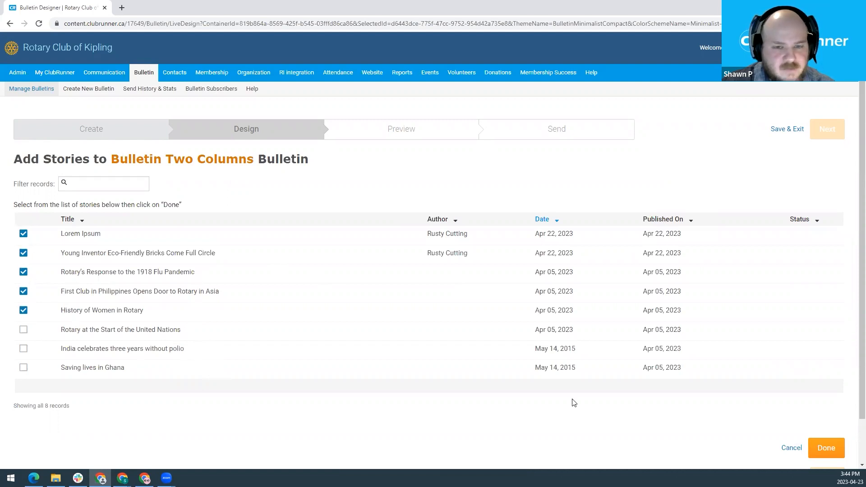
click(821, 451)
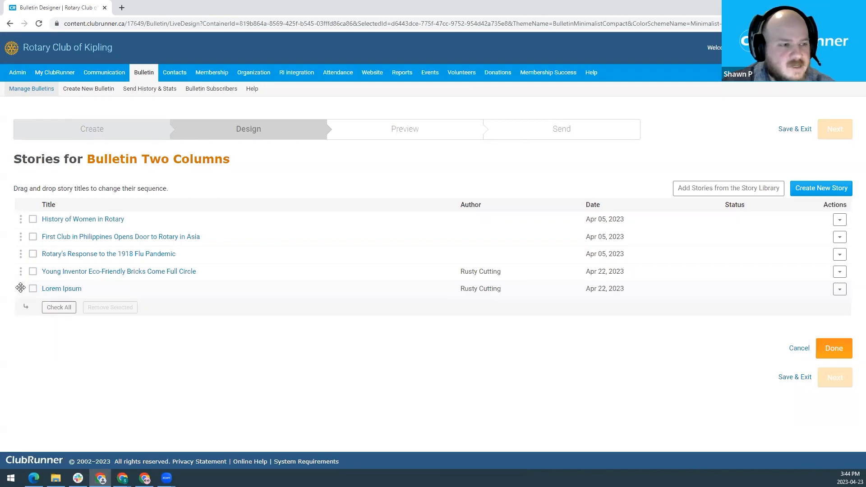
- Move Lorem Ipsum above Rotary's Response to the 1918 Flu Pandemic, place History of Women in Rotary below Lorem Ipsum, and finish editing the stories
drag(21, 288, 19, 249)
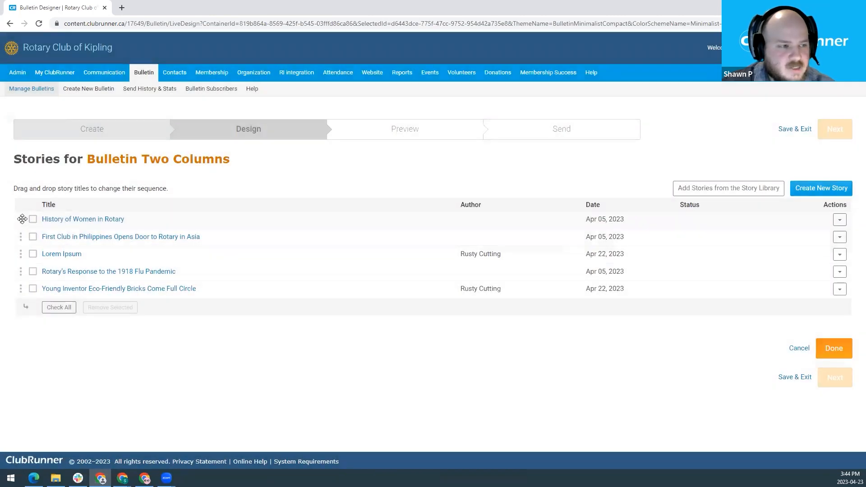
drag(22, 221, 27, 273)
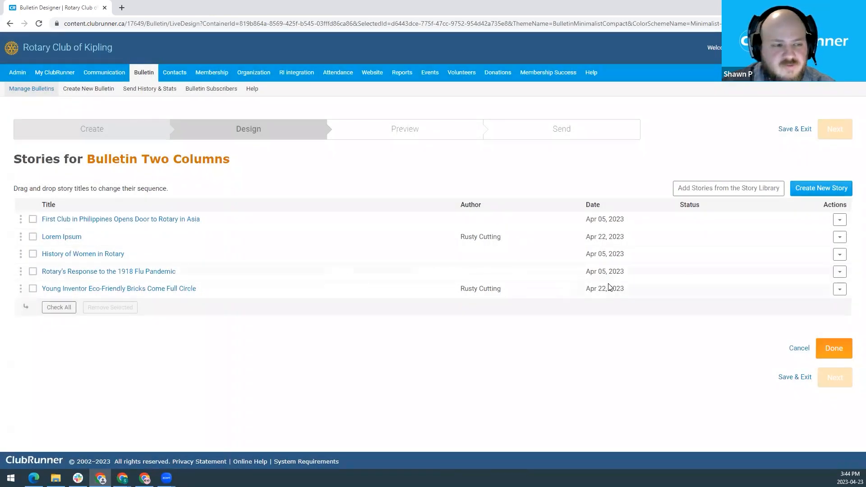
click(833, 349)
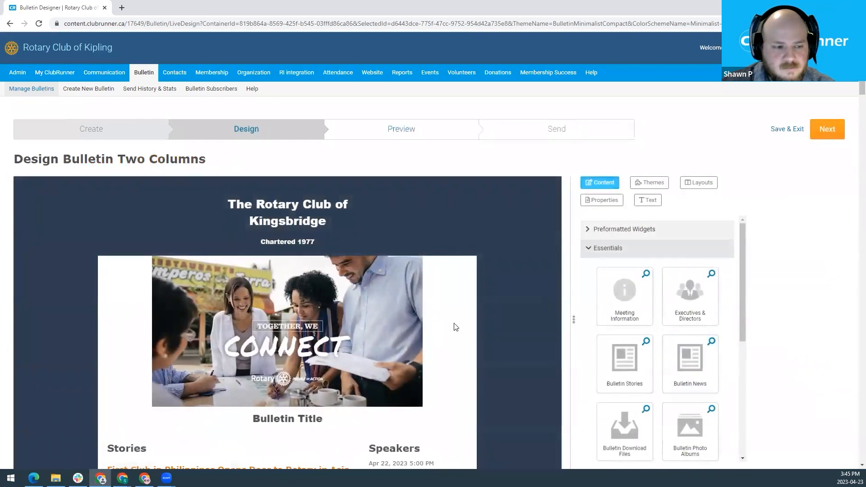
- Remove all stories except History of Women in Rotary from the main column's Stories widget and finish editing the stories
scroll(543, 282, down, 2)
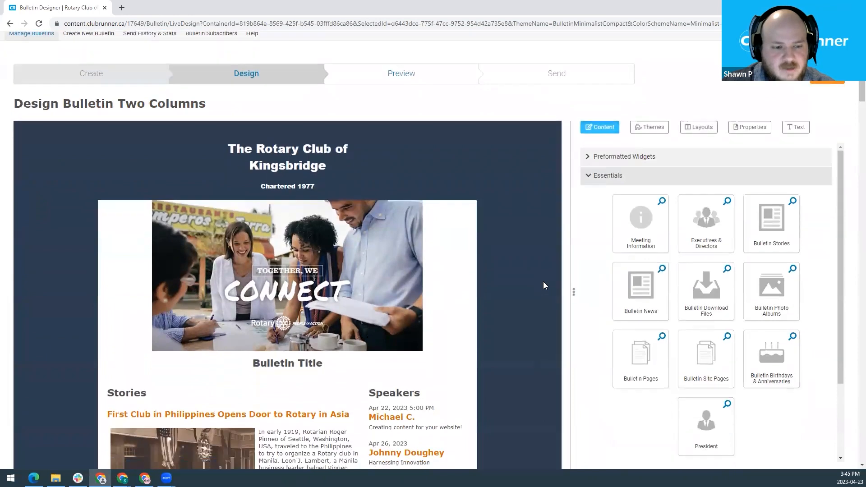
scroll(527, 291, down, 1)
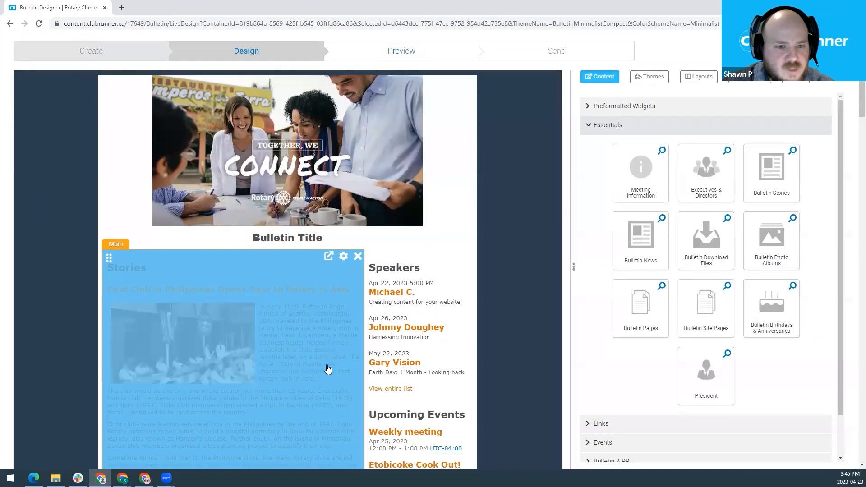
click(329, 257)
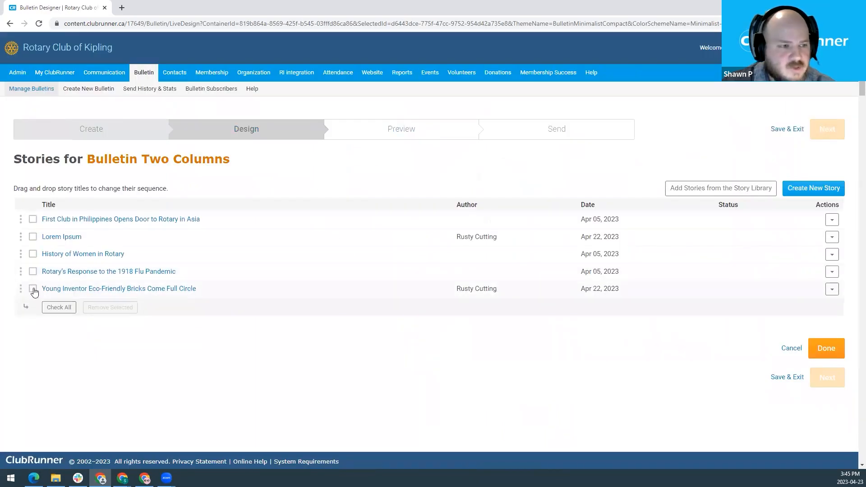
click(32, 289)
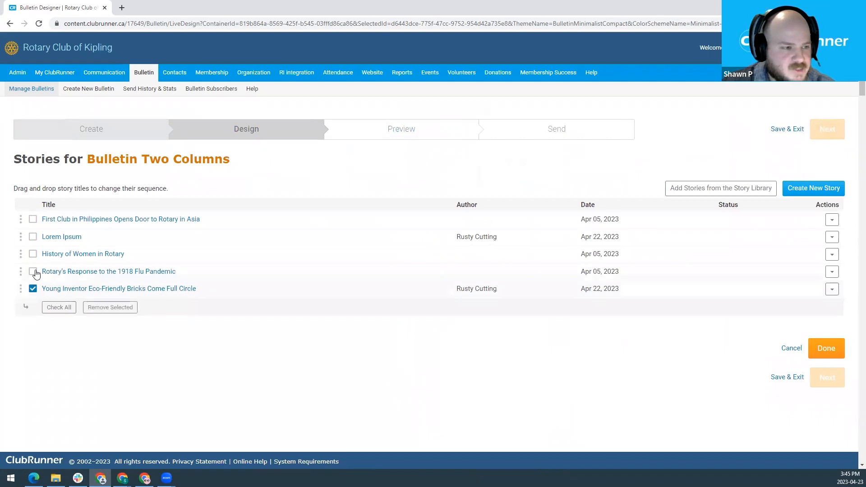
click(35, 272)
click(33, 237)
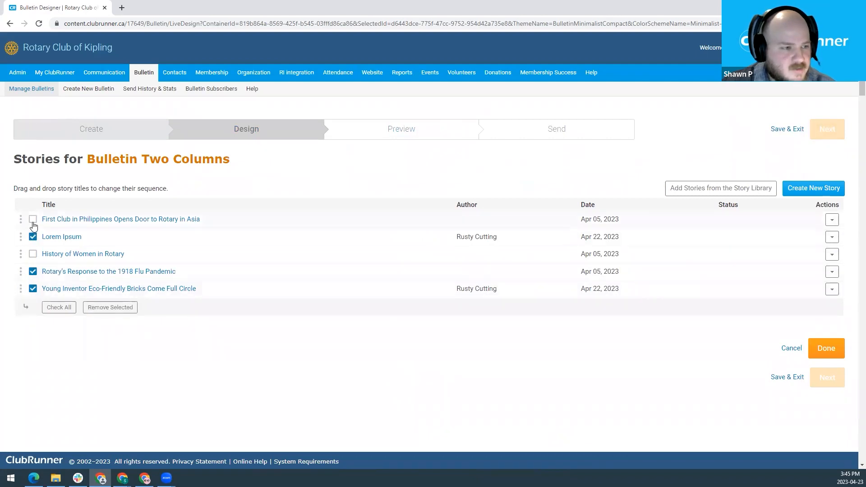
click(33, 221)
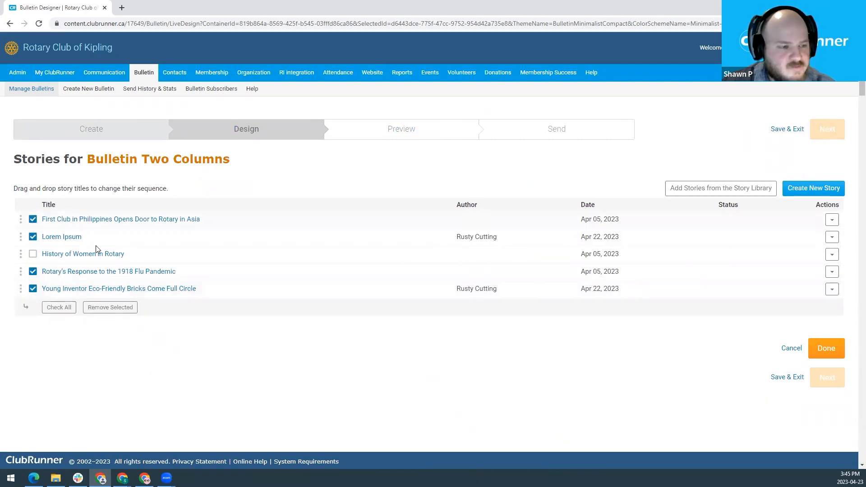
click(114, 310)
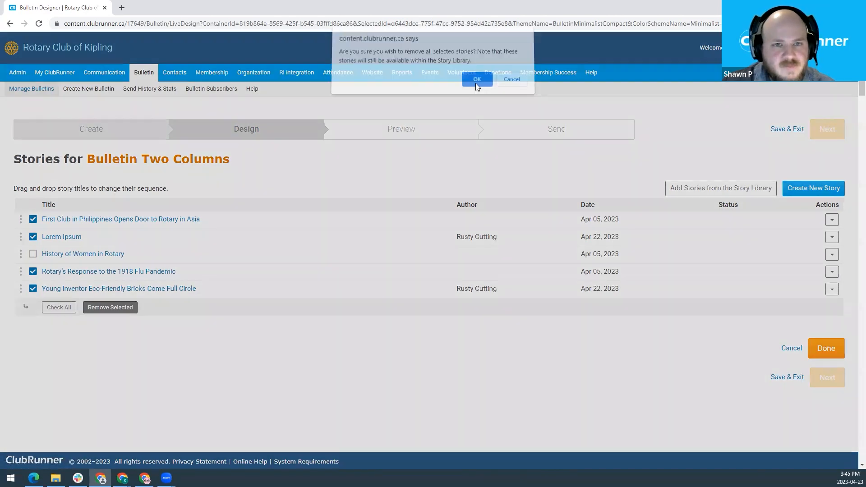
click(477, 83)
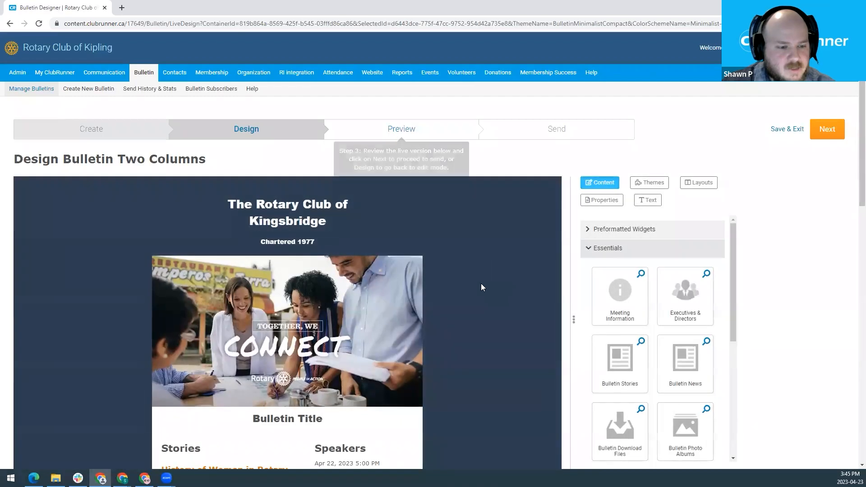
- Review the Stories widget's properties, from the header options down to the "Read more" link setting, and cancel without changes
scroll(475, 294, down, 5)
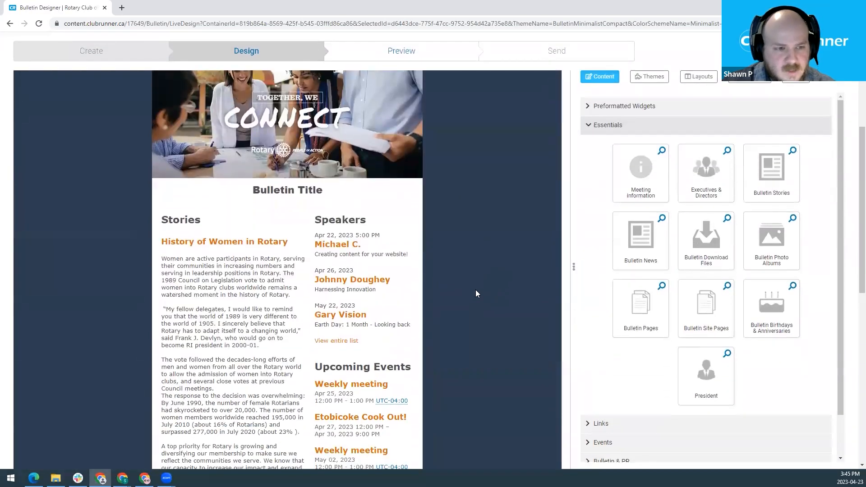
scroll(476, 294, down, 1)
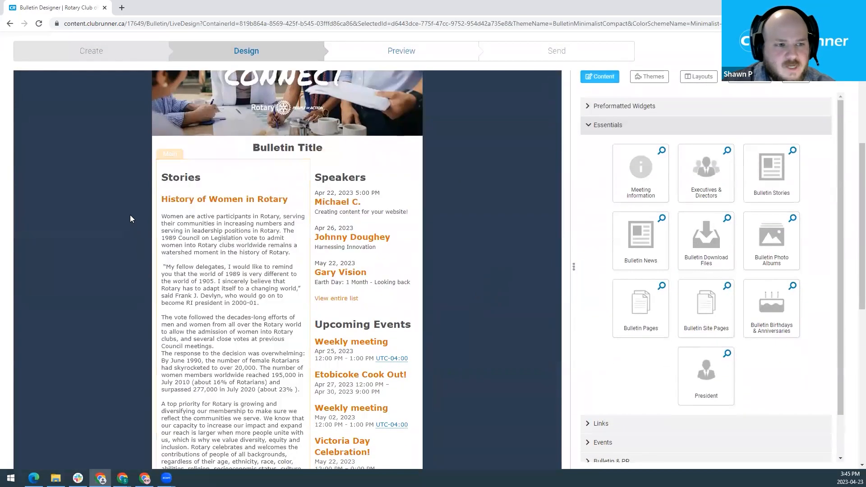
scroll(143, 367, down, 1)
scroll(106, 374, down, 2)
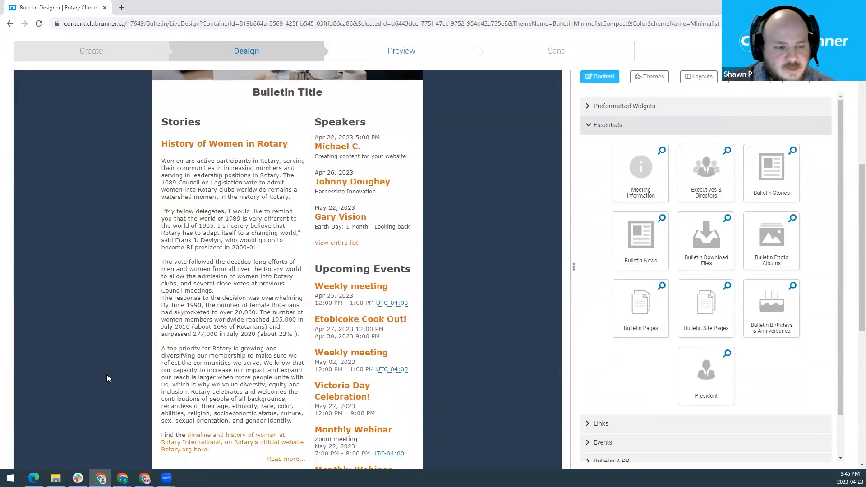
scroll(129, 372, up, 1)
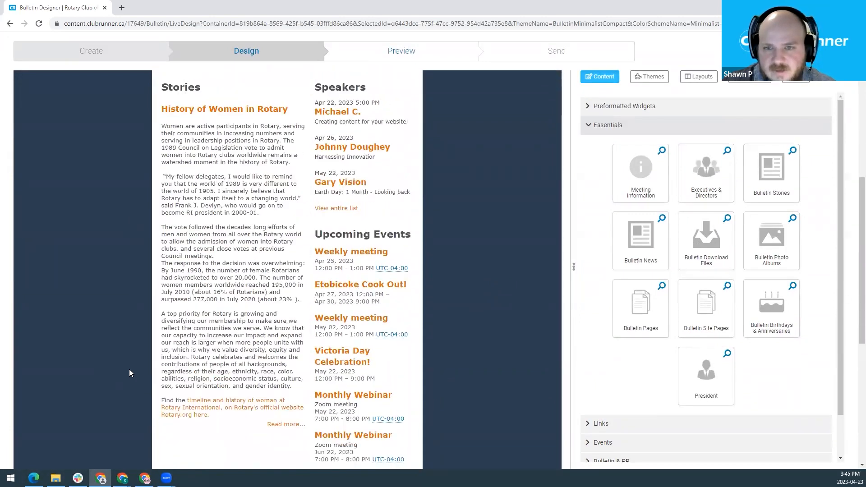
scroll(162, 356, up, 1)
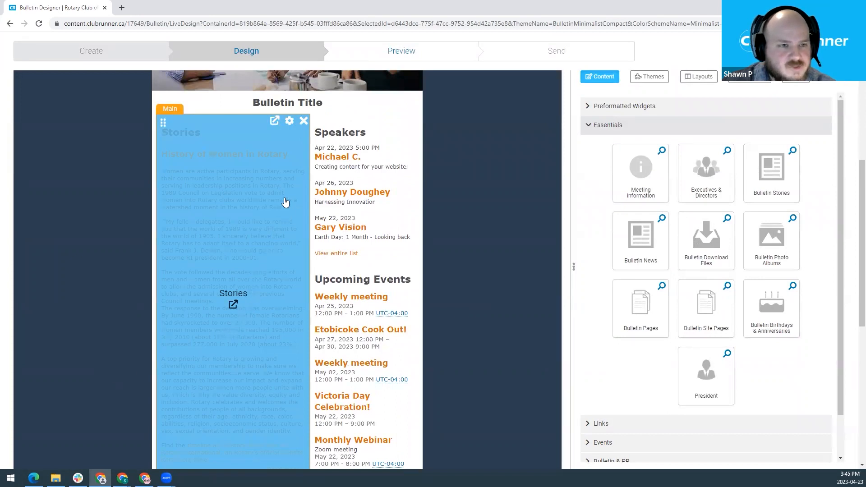
click(289, 122)
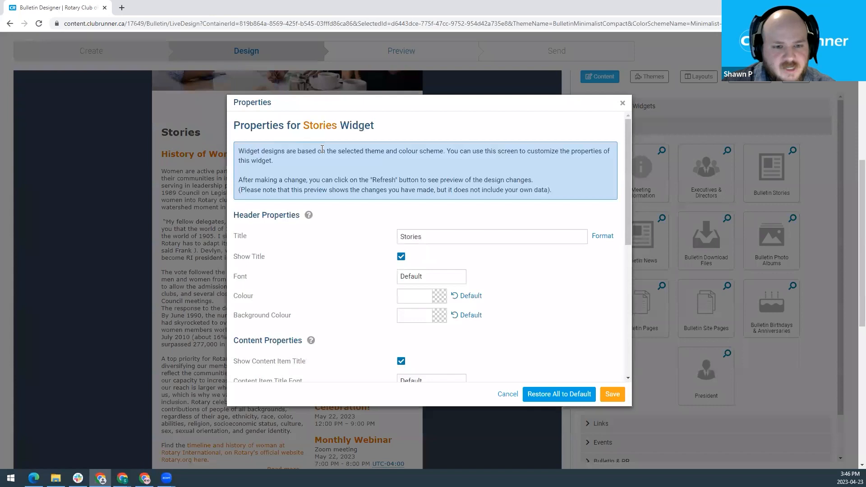
drag(626, 200, 608, 327)
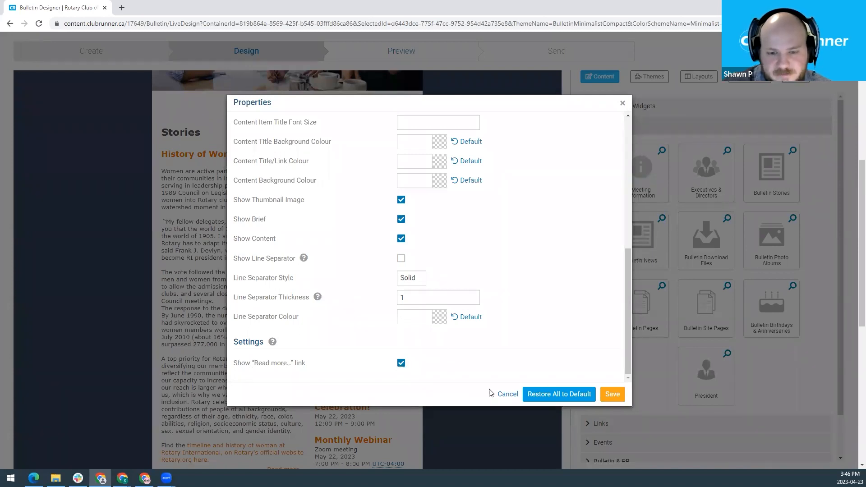
click(506, 394)
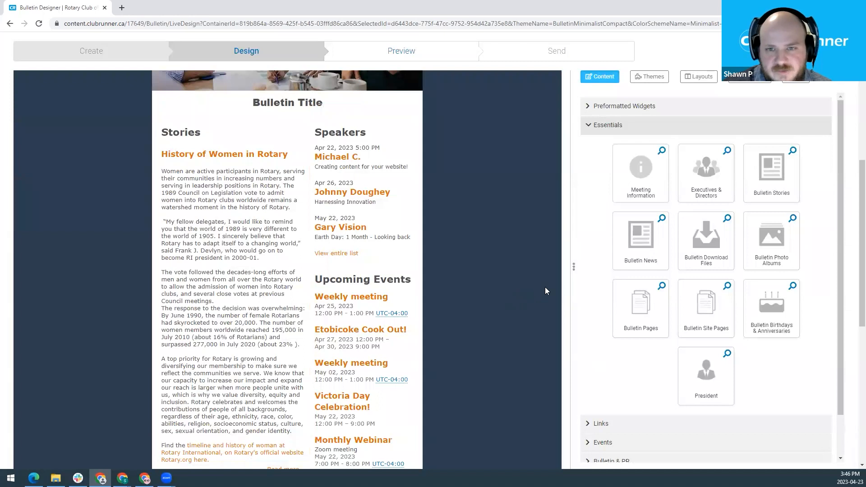
- Preview the Links widget and add it to the bulletin's right column, above the Speakers widget
click(599, 129)
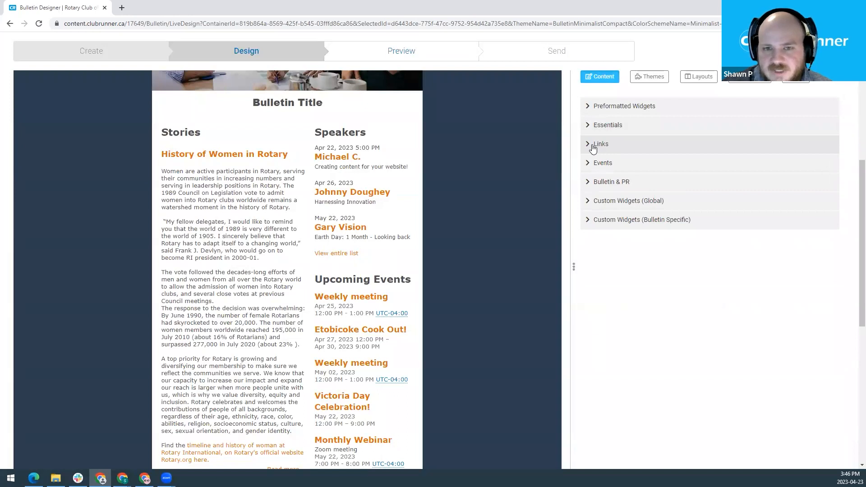
click(593, 149)
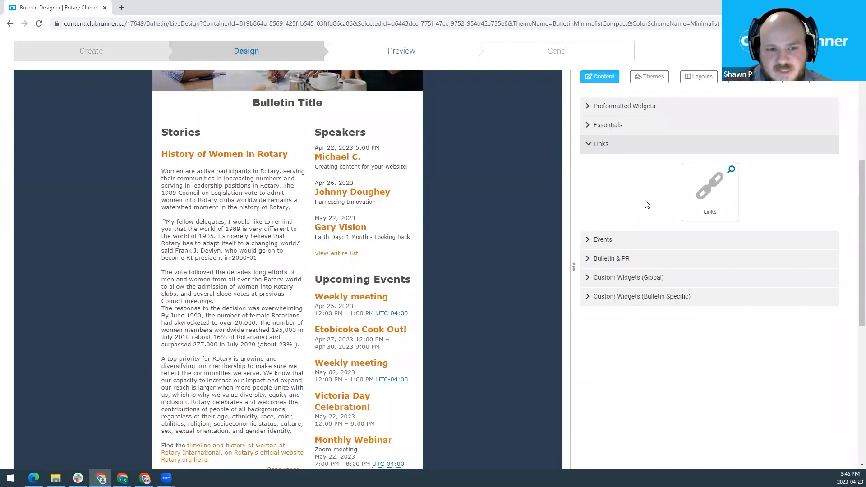
click(731, 170)
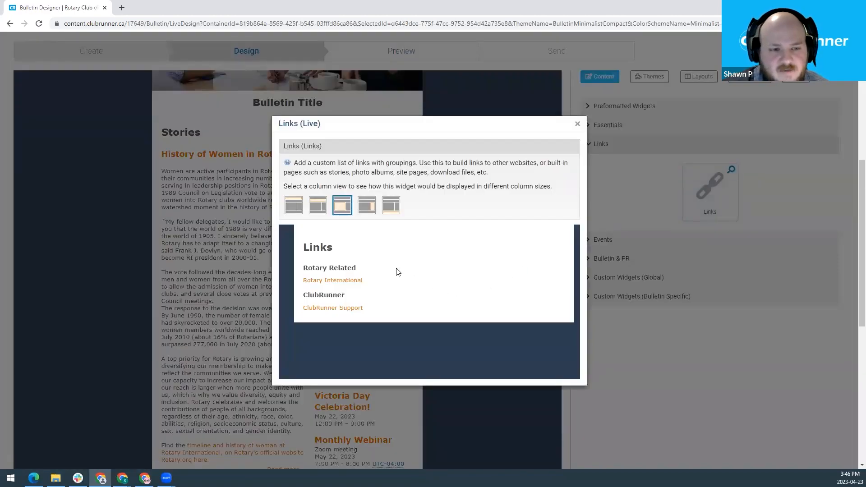
click(577, 124)
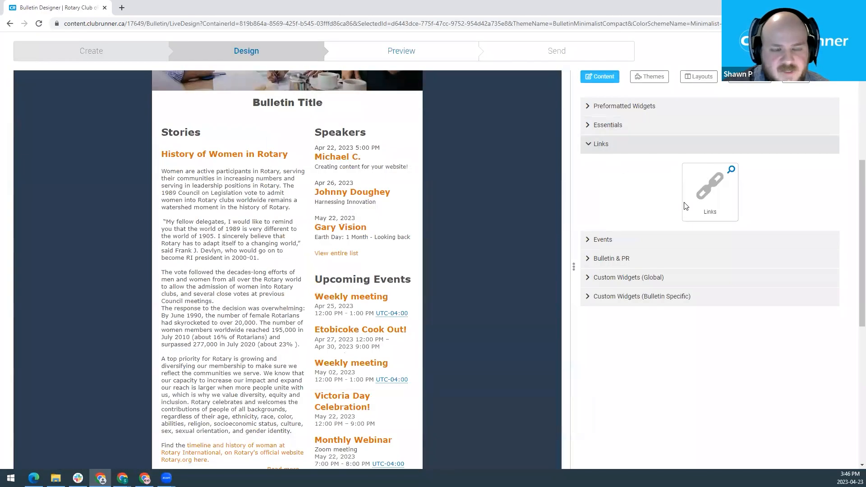
drag(725, 197, 383, 153)
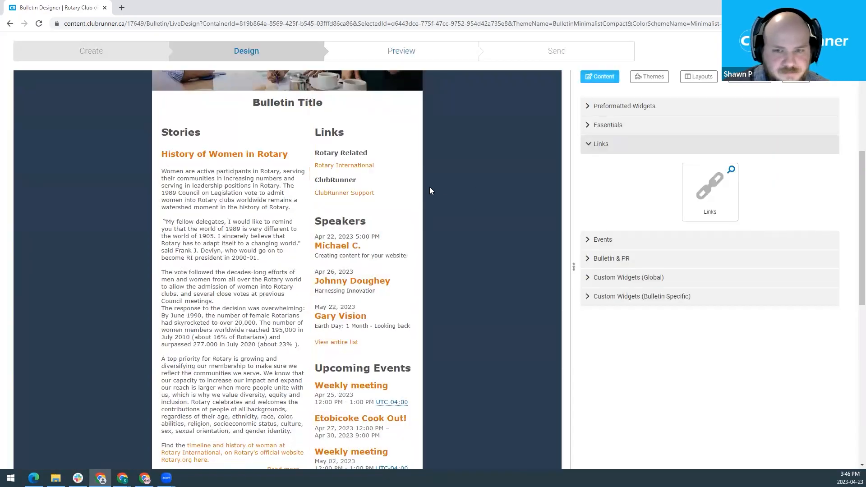
mouse_move(398, 187)
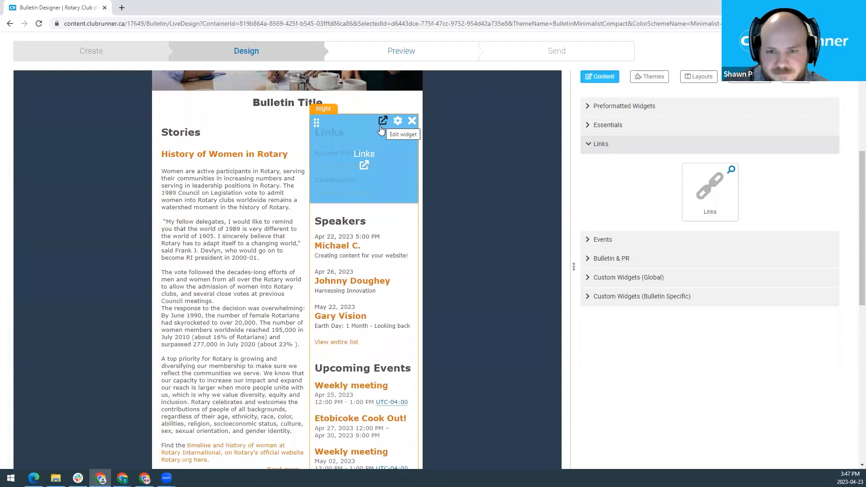
- Show the available Events content widgets and look at the Speakers widget in the bulletin
click(608, 148)
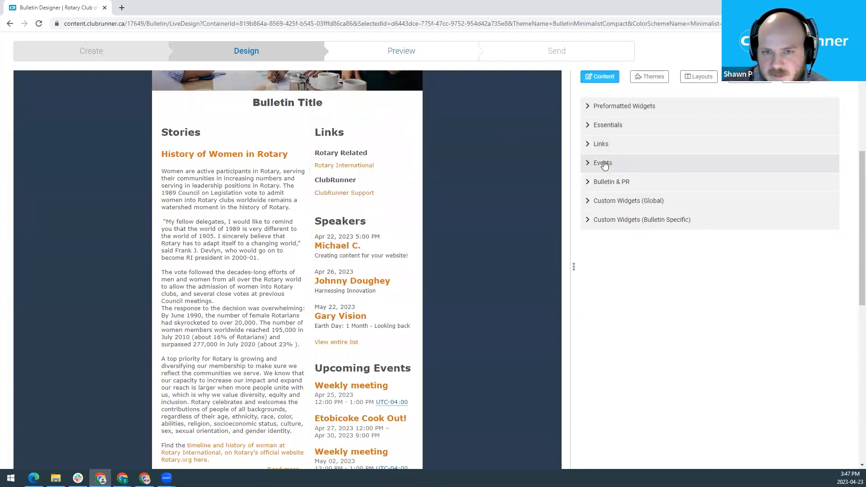
click(604, 165)
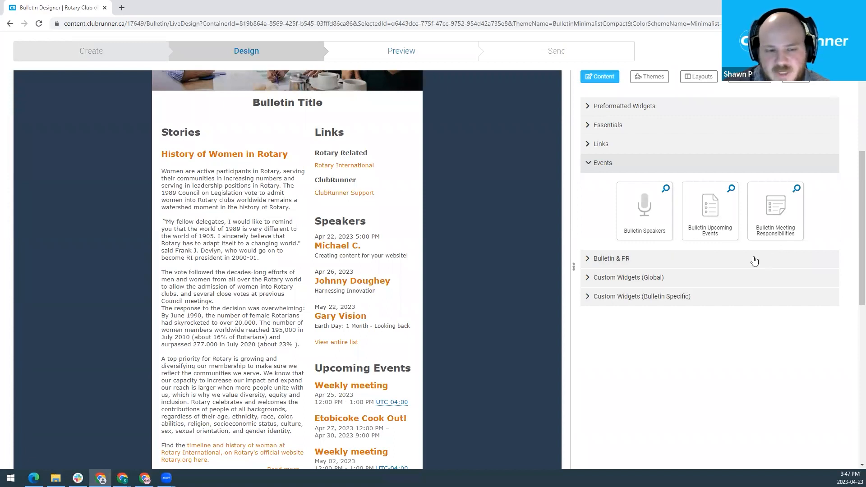
scroll(486, 302, down, 2)
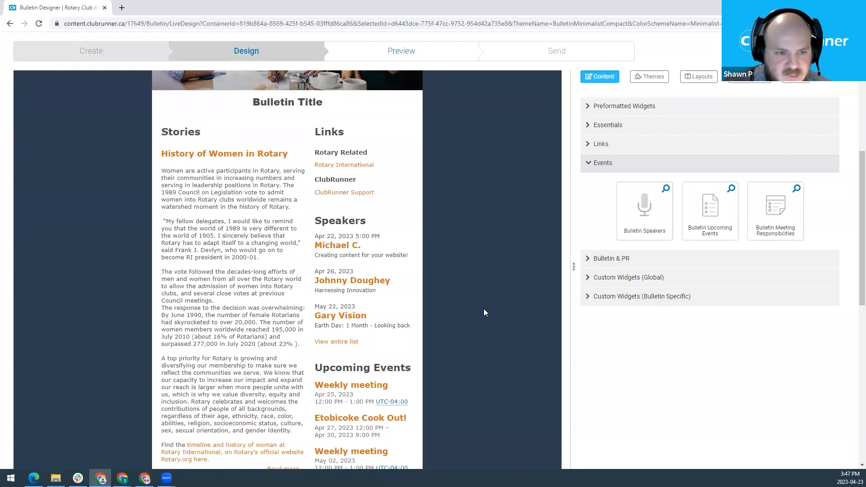
mouse_move(409, 230)
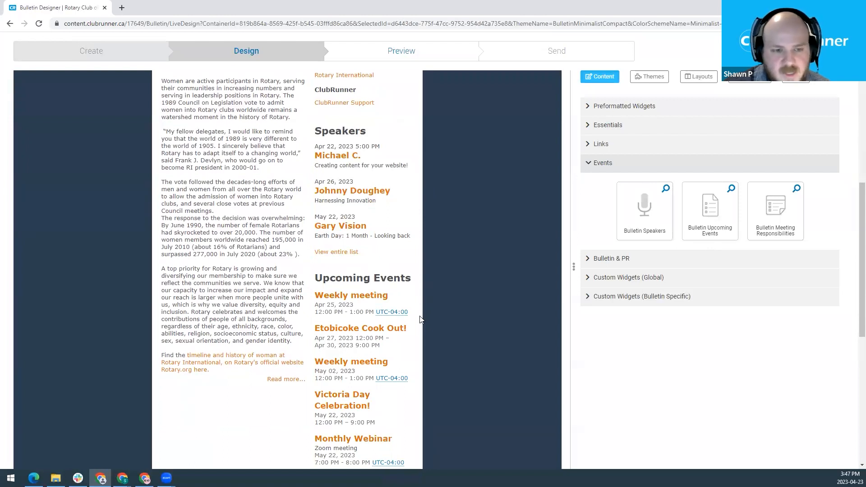
- Set the Upcoming Events widget to display 5 items with a time threshold of 1 month, and save its properties
mouse_move(414, 320)
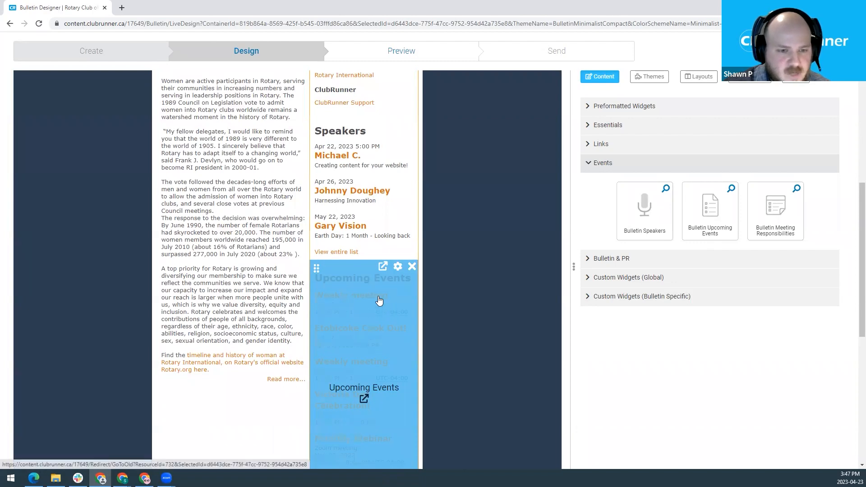
click(397, 267)
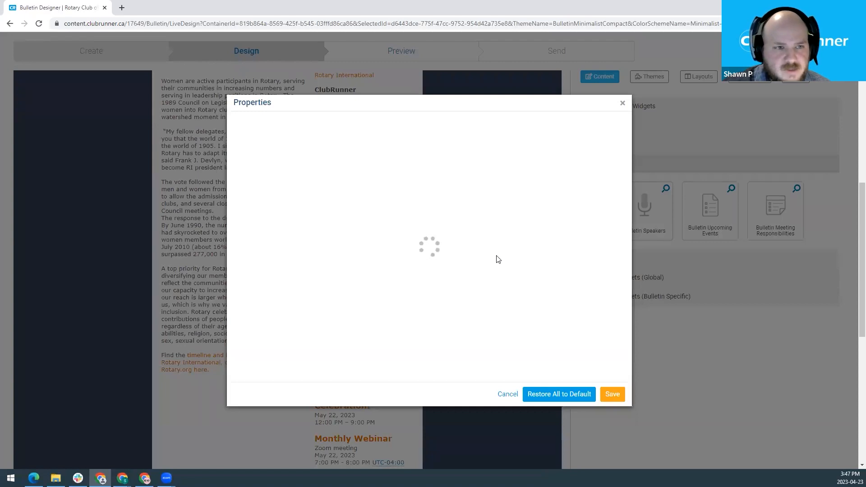
drag(627, 183, 624, 220)
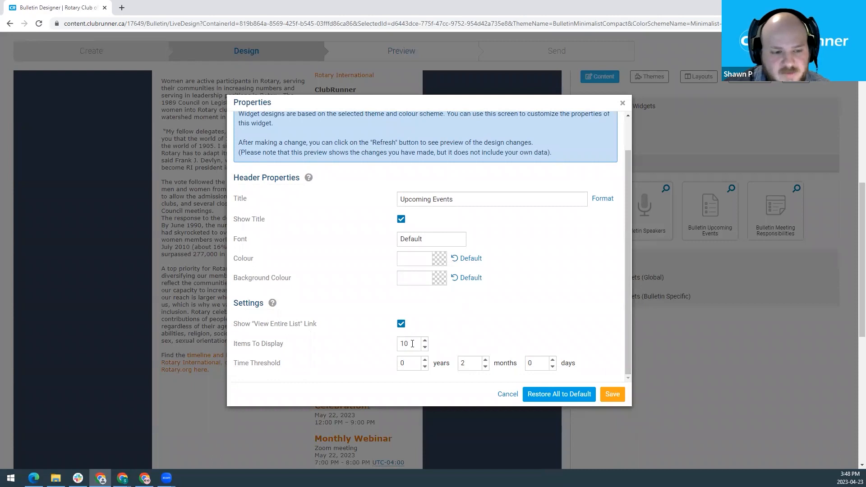
drag(409, 345, 384, 348)
text(5)
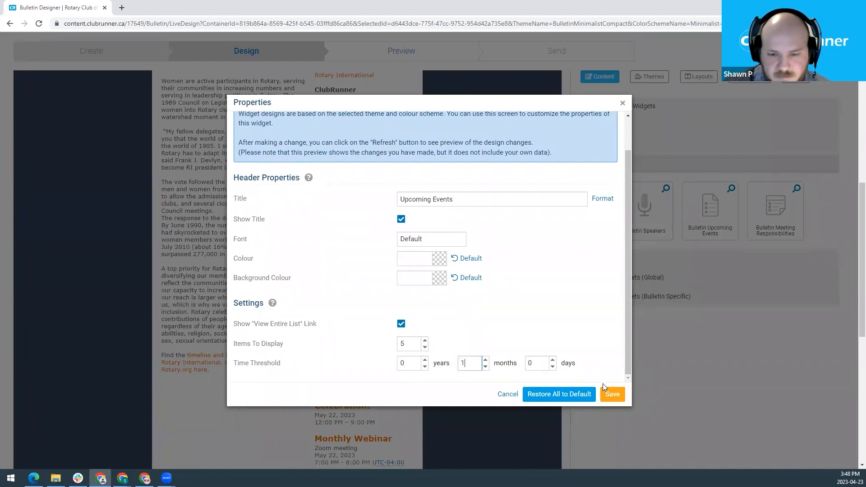
click(609, 395)
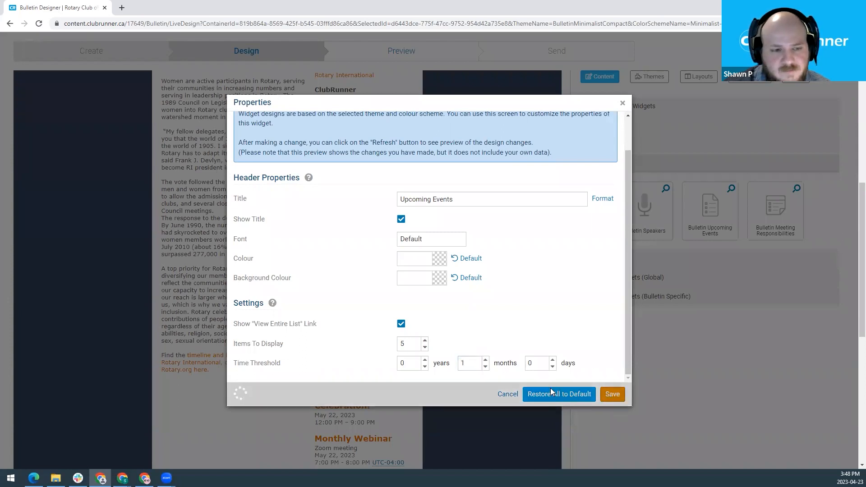
scroll(515, 375, up, 1)
scroll(514, 375, down, 3)
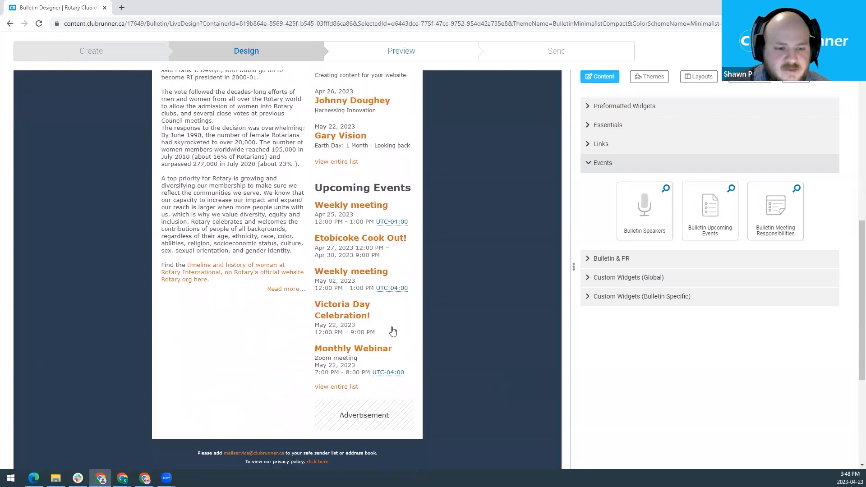
mouse_move(399, 352)
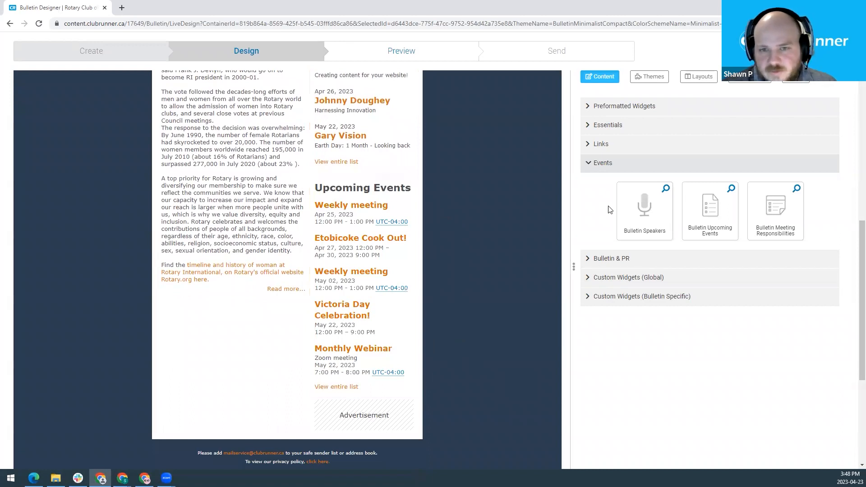
- Show the content widgets available in the Bulletin & PR group
click(600, 164)
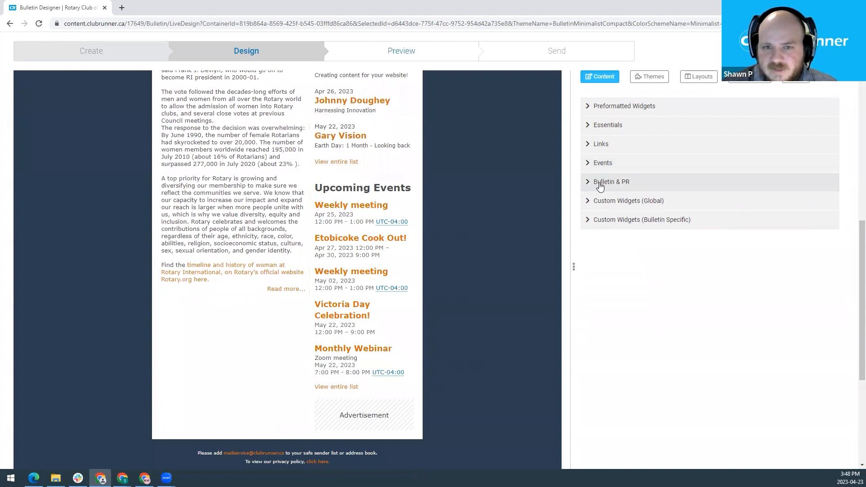
click(600, 182)
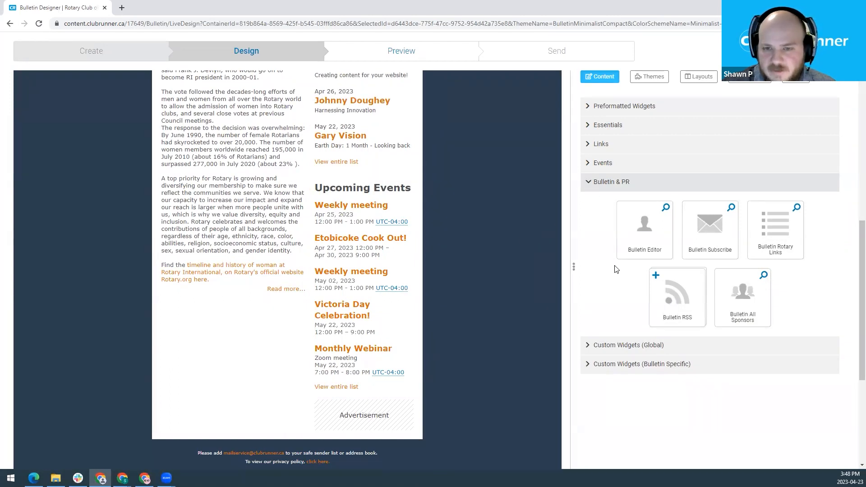
- Preview the Bulletin Editor and Bulletin Subscribe widgets from the Bulletin & PR group
click(666, 208)
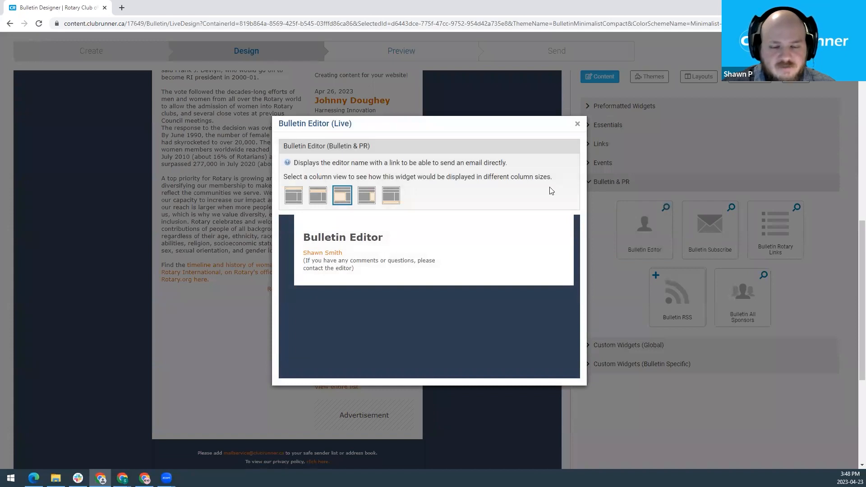
click(576, 127)
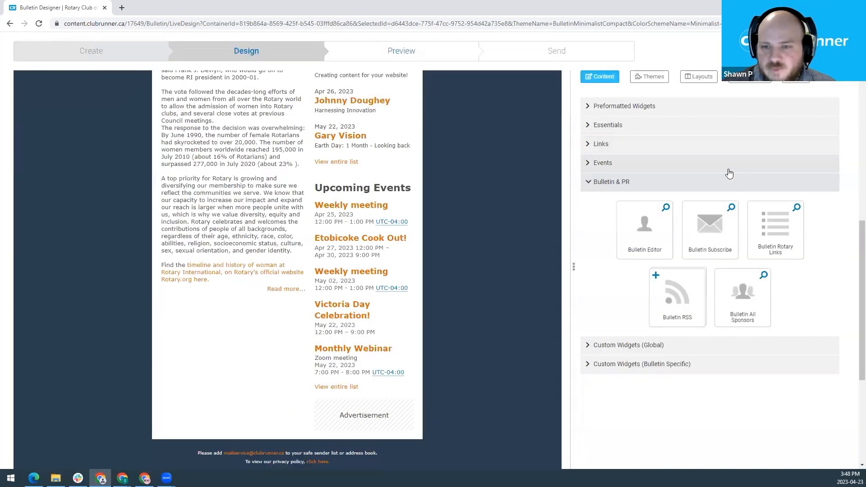
click(731, 208)
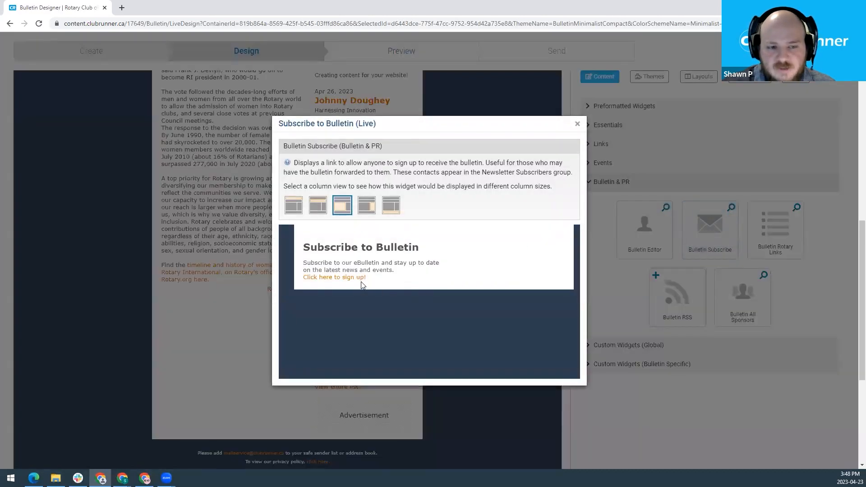
click(576, 126)
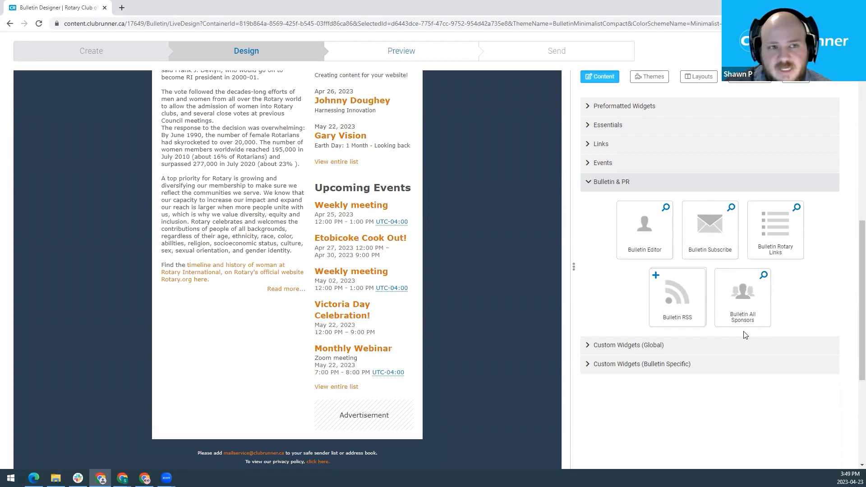
- Look at the widgets available in the Custom Widgets (Global) and Custom Widgets (Bulletin Specific) groups, then collapse the groups
click(602, 183)
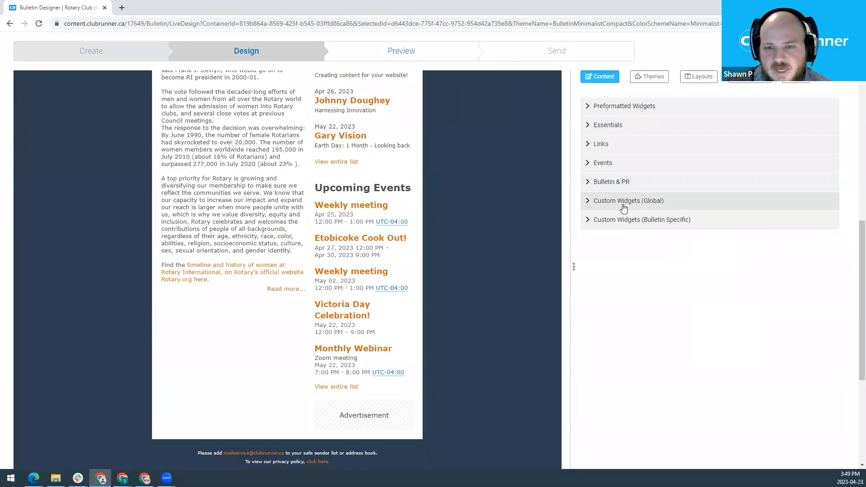
click(594, 206)
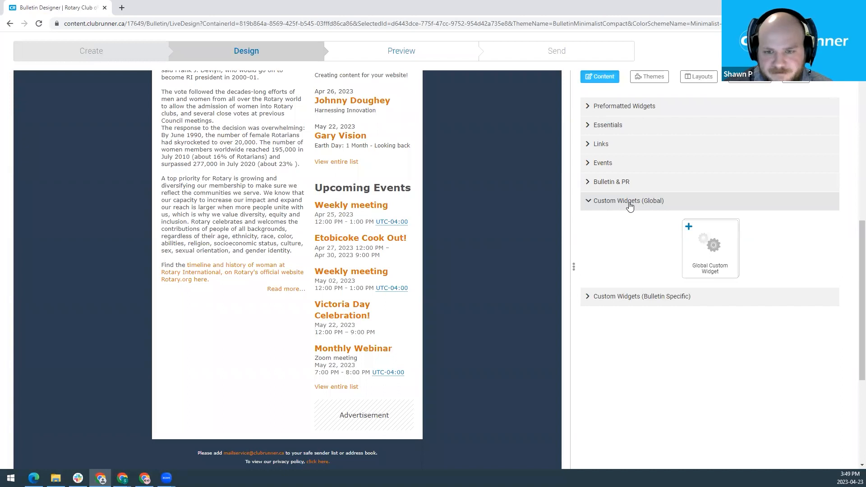
click(586, 298)
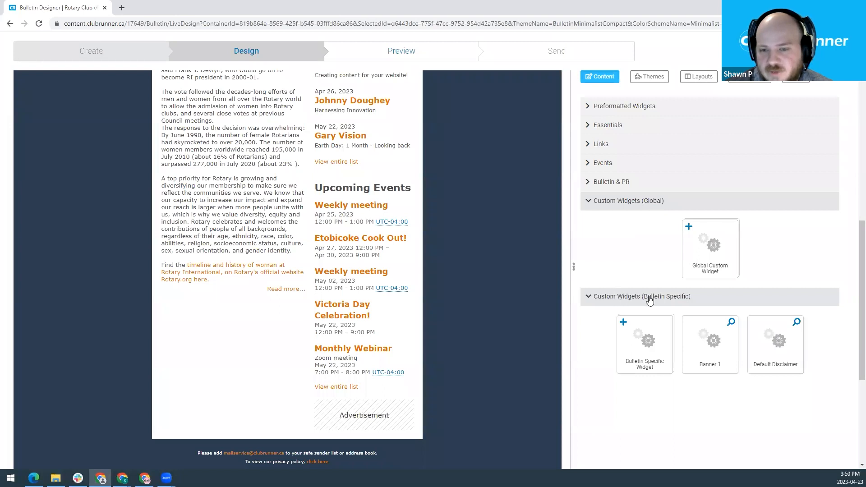
click(609, 296)
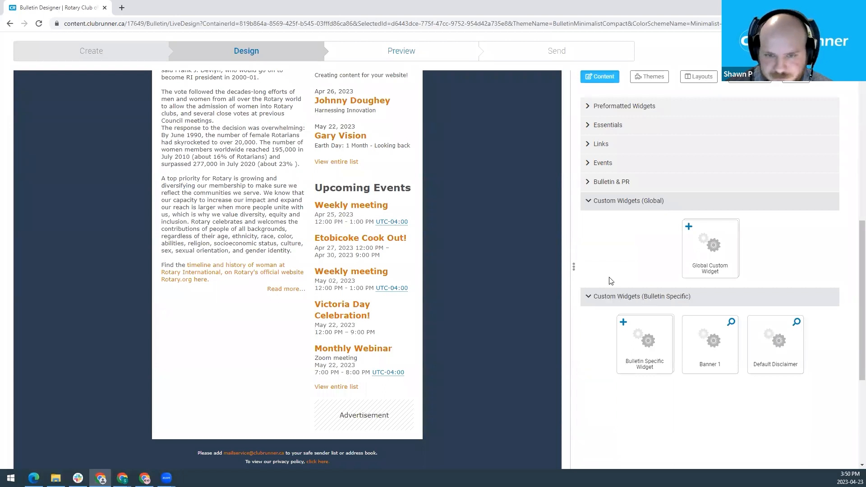
click(609, 206)
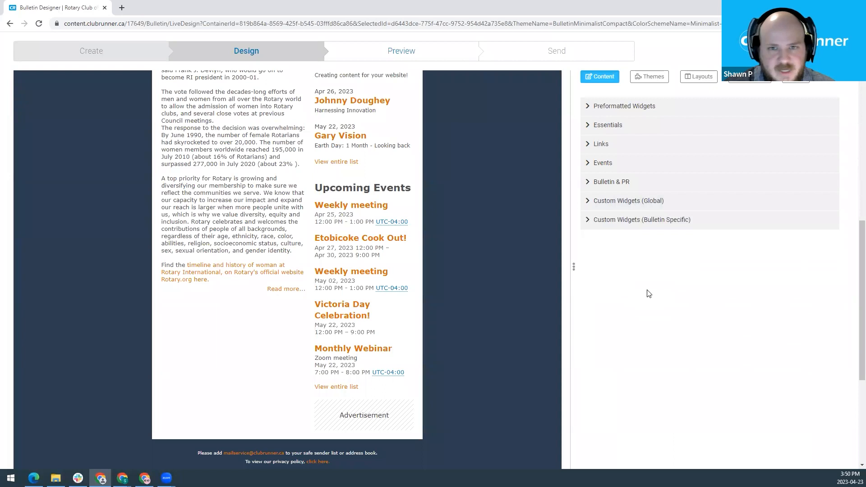
- Advance the bulletin to the Preview stage, reload the page, and review how the bulletin is rendered
drag(861, 219, 861, 56)
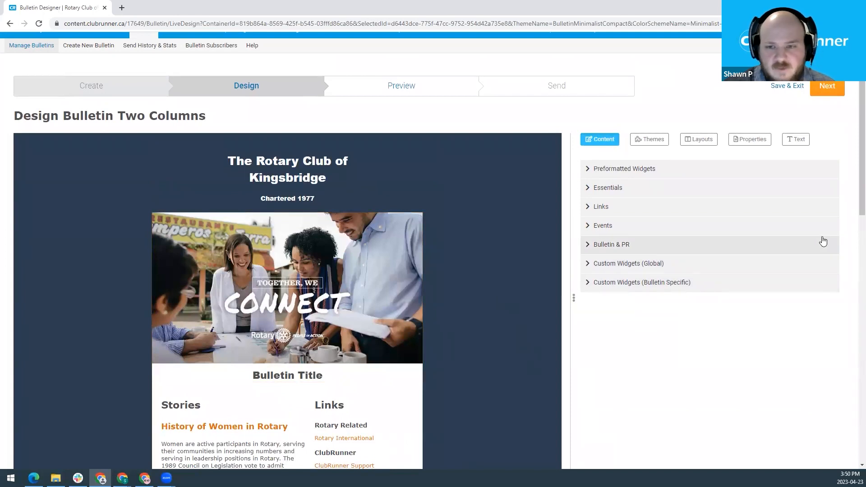
click(829, 88)
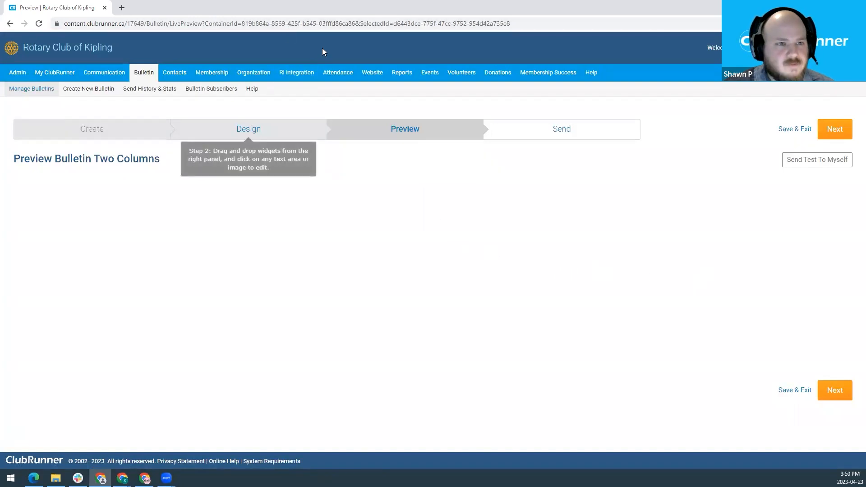
click(328, 25)
key(Return)
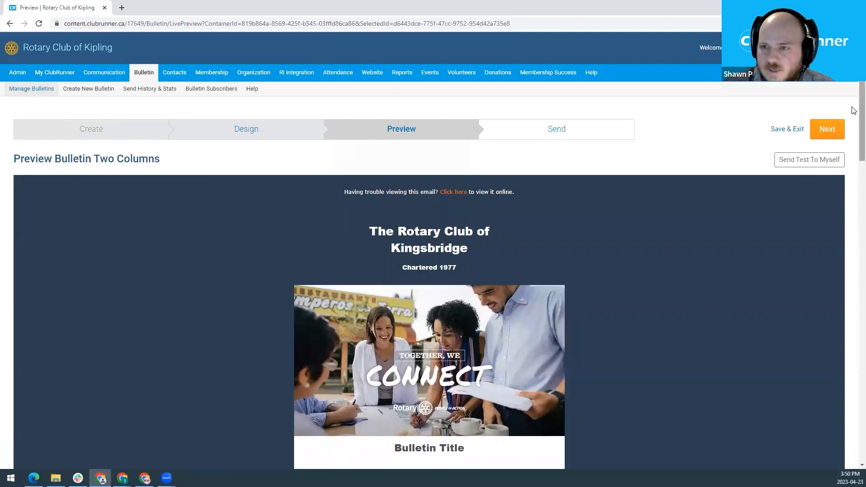
scroll(854, 115, down, 1)
scroll(853, 115, down, 3)
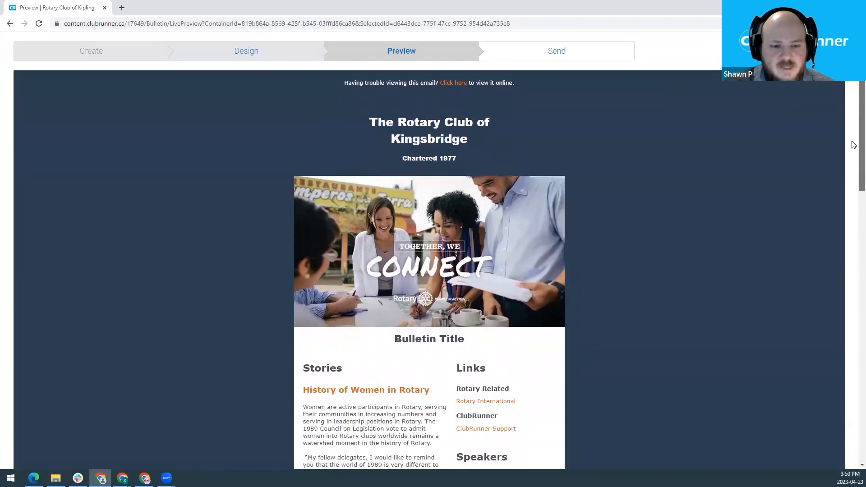
drag(853, 157, 844, 127)
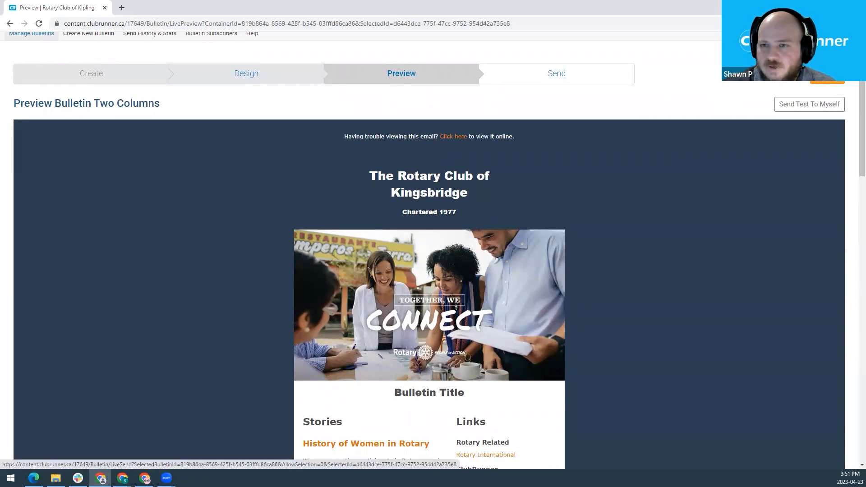
- Advance to the Send stage, set the email subject to "Our Webinar", and leave archiving after sending set to Yes
click(825, 80)
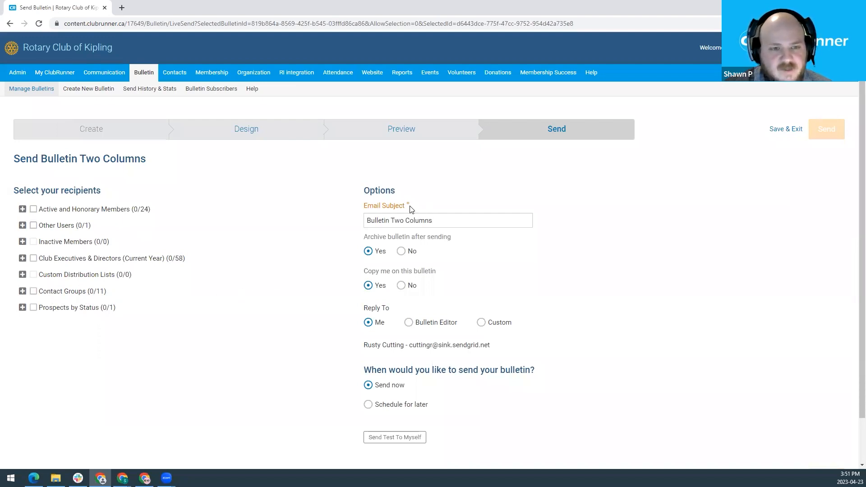
drag(435, 220, 362, 221)
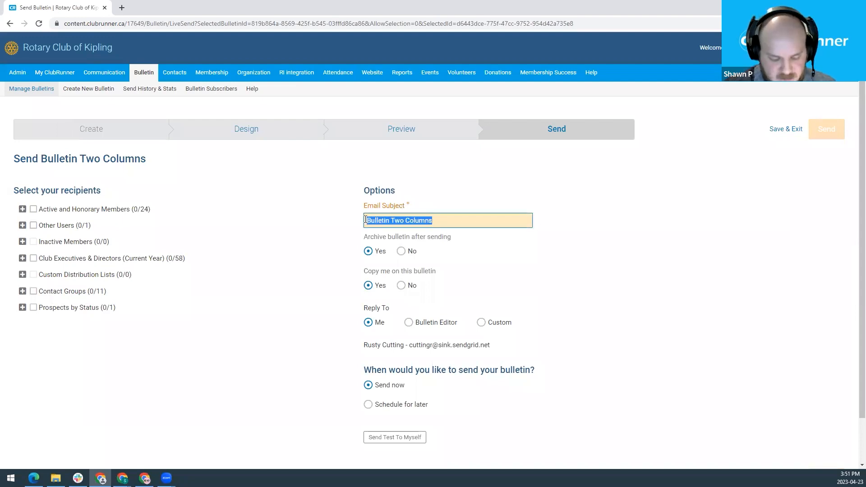
text(Our Webinar)
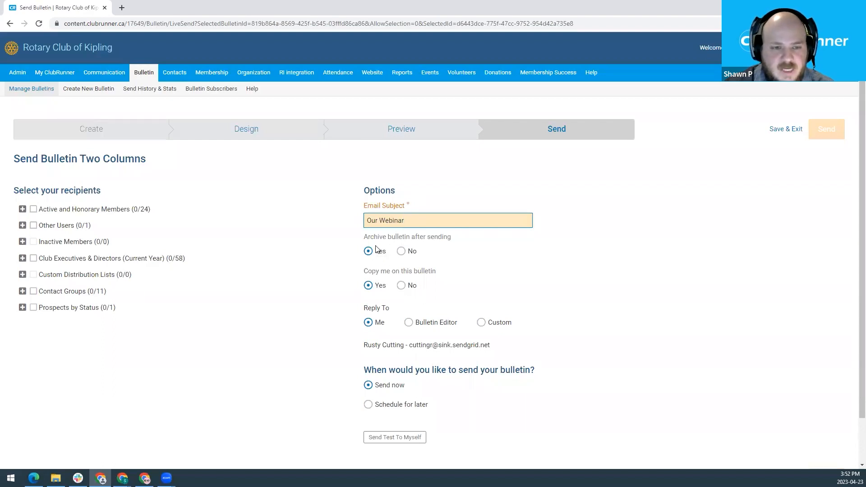
click(402, 254)
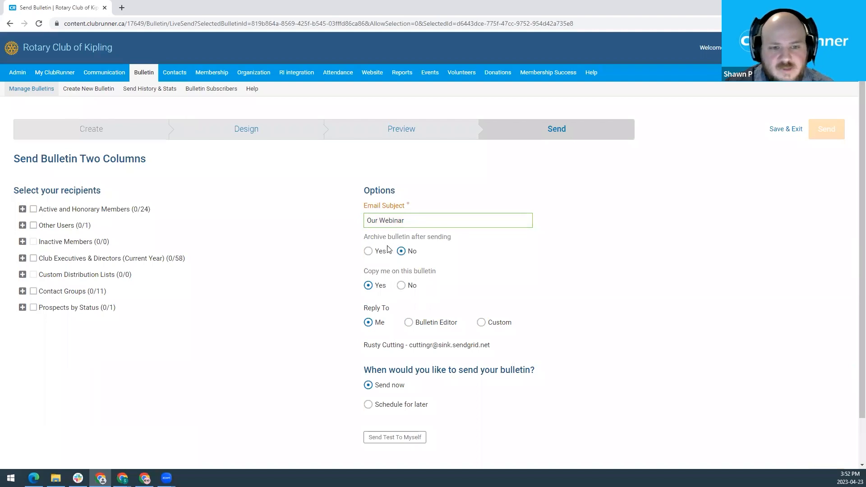
click(370, 251)
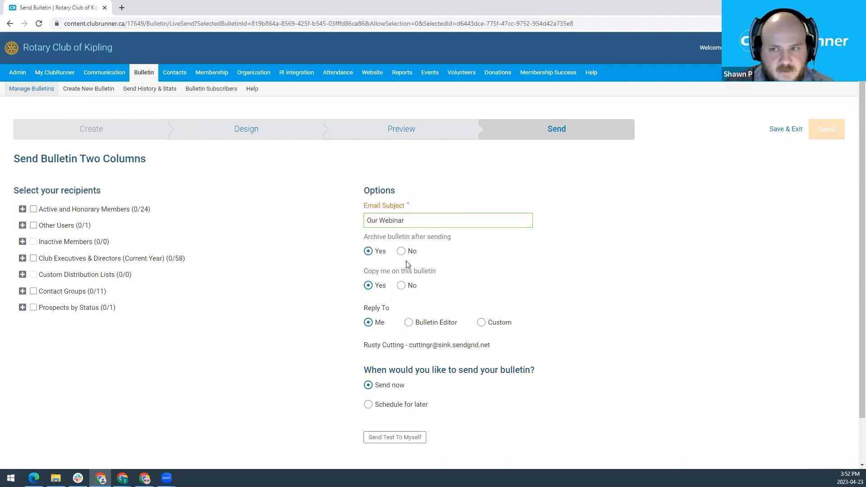
- Set Reply To to Bulletin Editor and choose the Schedule for later sending option
scroll(417, 268, down, 1)
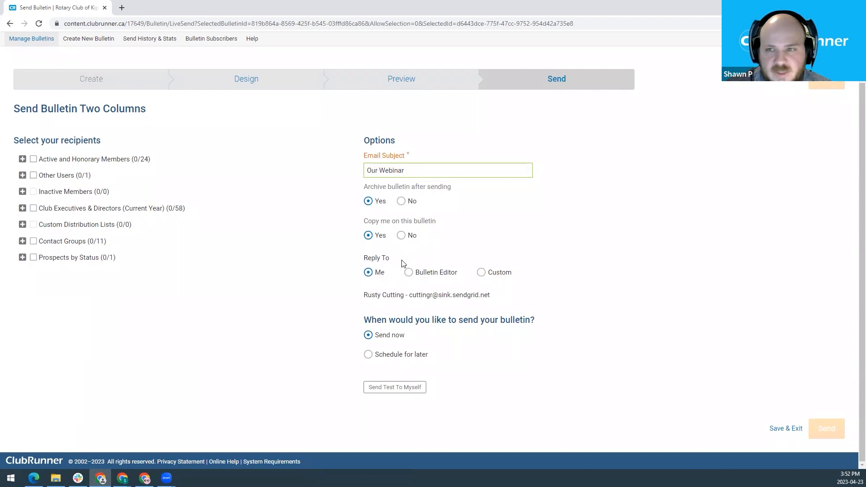
click(409, 273)
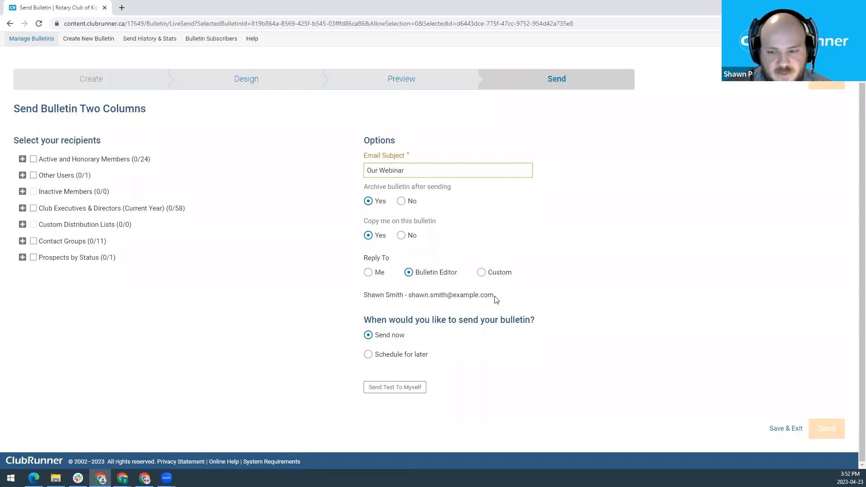
click(481, 276)
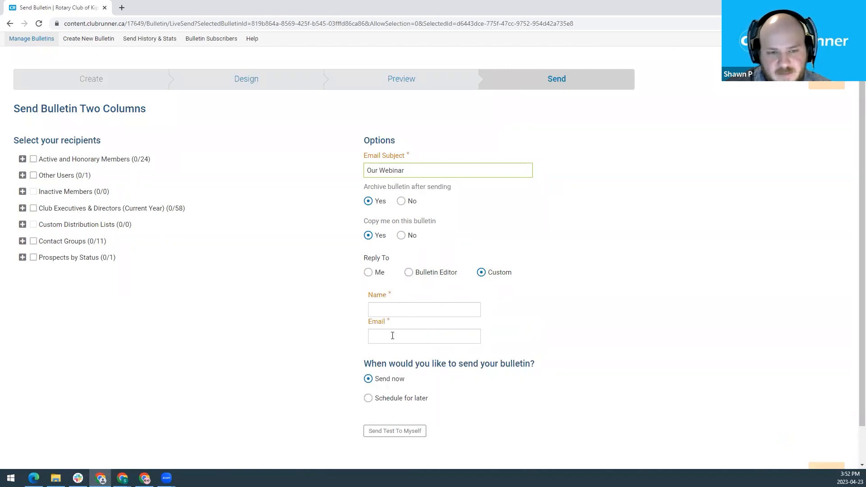
click(412, 273)
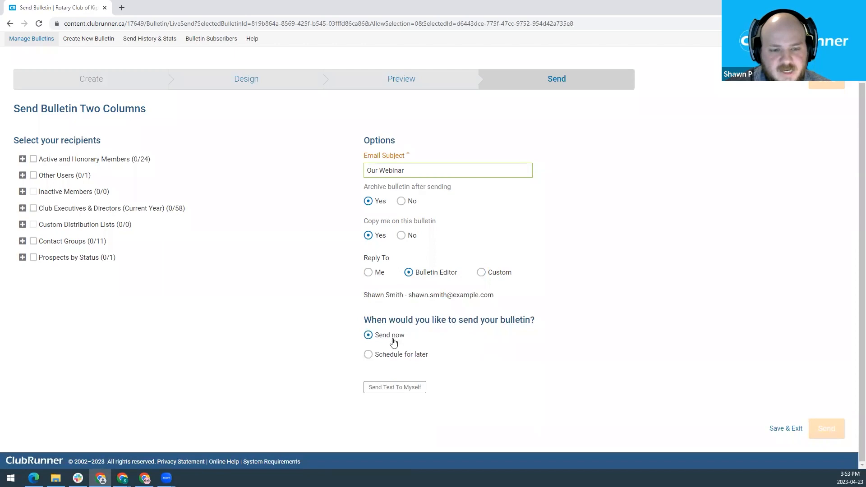
click(372, 355)
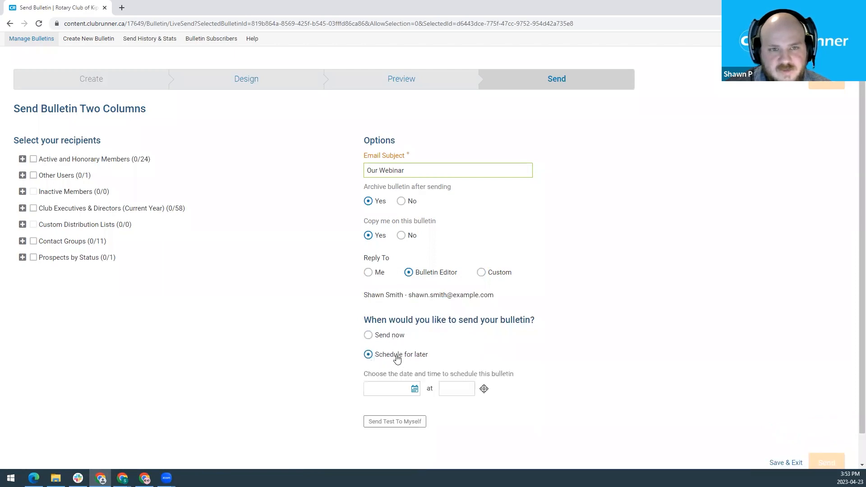
- Select the whole Active and Honorary Members group as recipients, and save and exit the bulletin without sending
scroll(401, 356, up, 3)
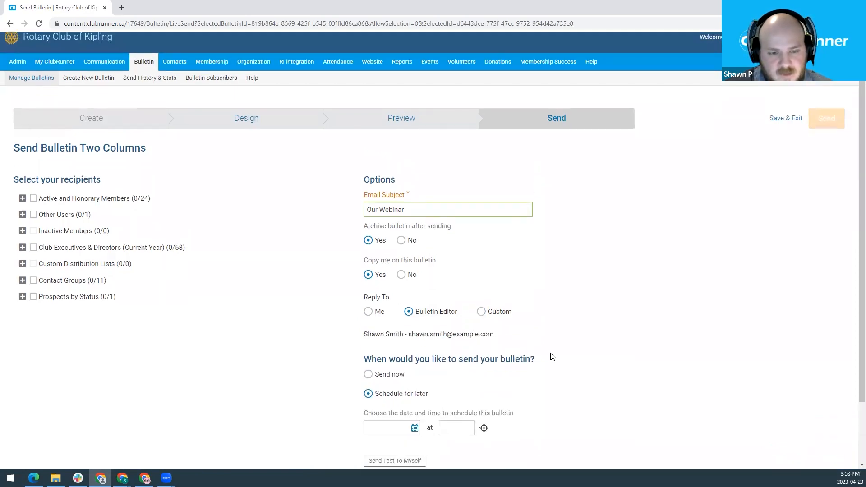
scroll(549, 356, down, 5)
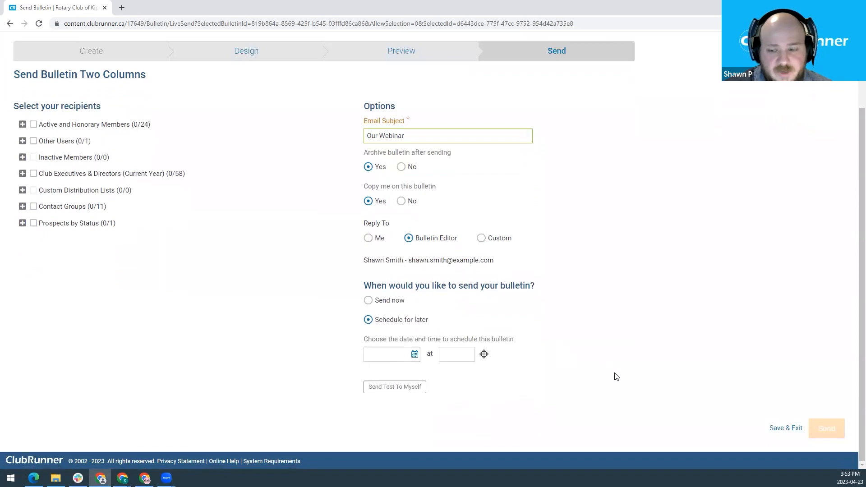
click(36, 125)
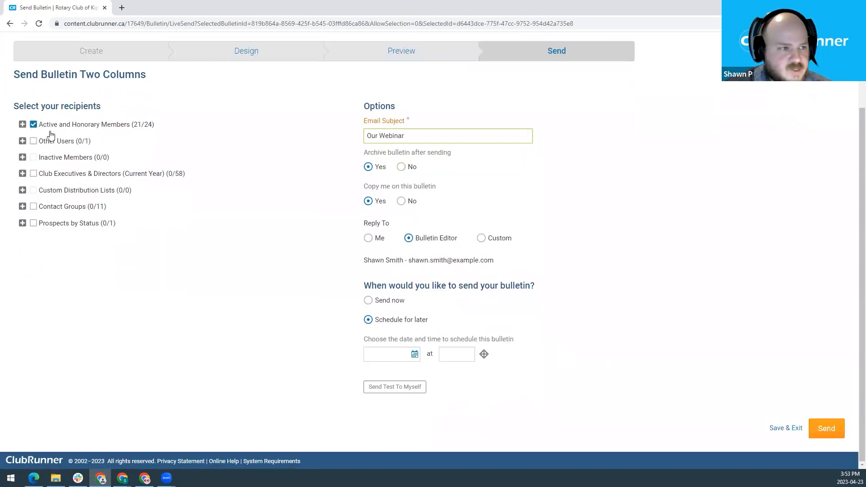
click(780, 431)
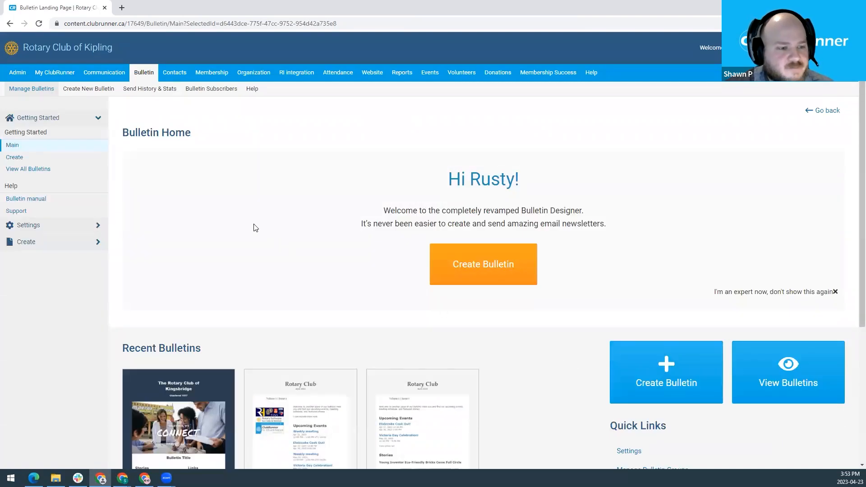
- Look over the Bulletin Home page and open the list of all bulletins
scroll(254, 228, down, 1)
scroll(253, 228, down, 1)
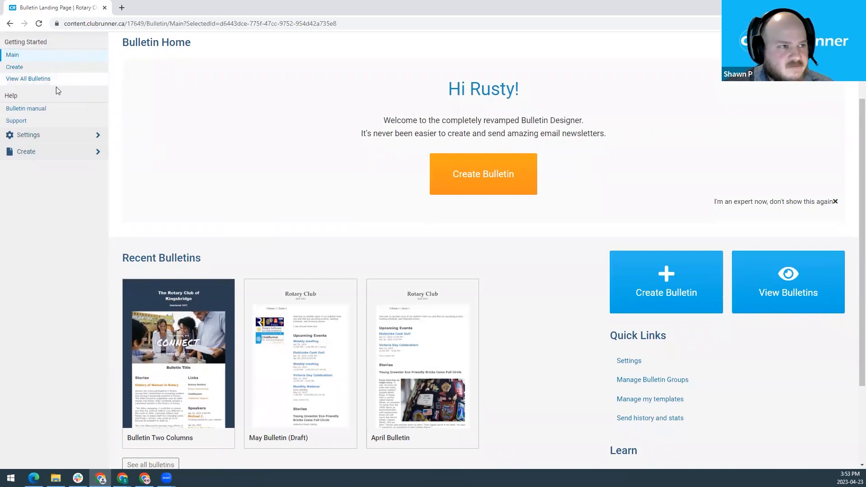
scroll(57, 92, up, 2)
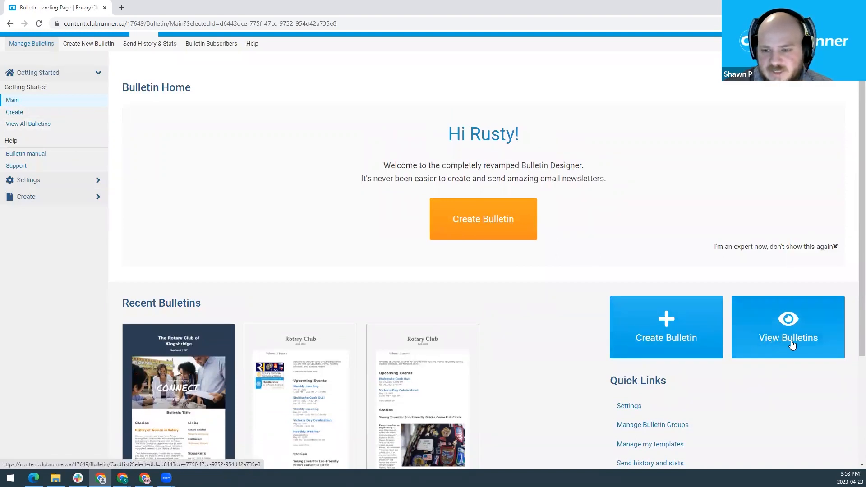
click(48, 124)
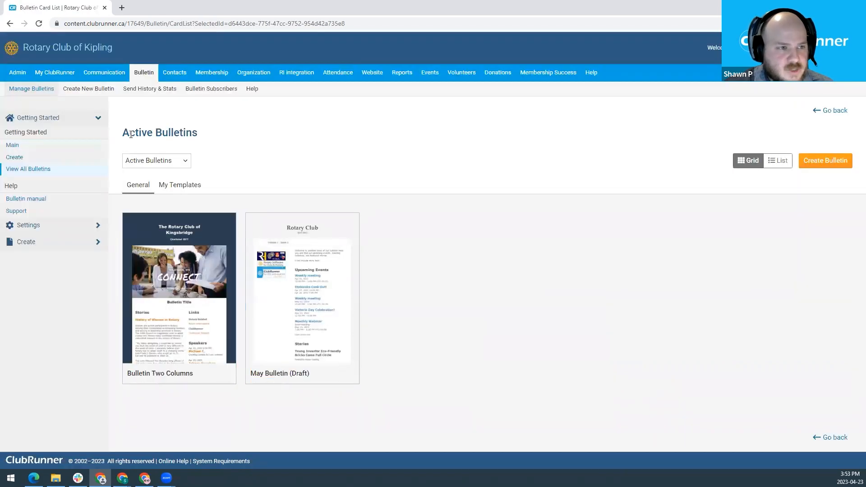
- Archive the Bulletin Two Columns bulletin from the active bulletins and confirm the archiving
mouse_move(218, 292)
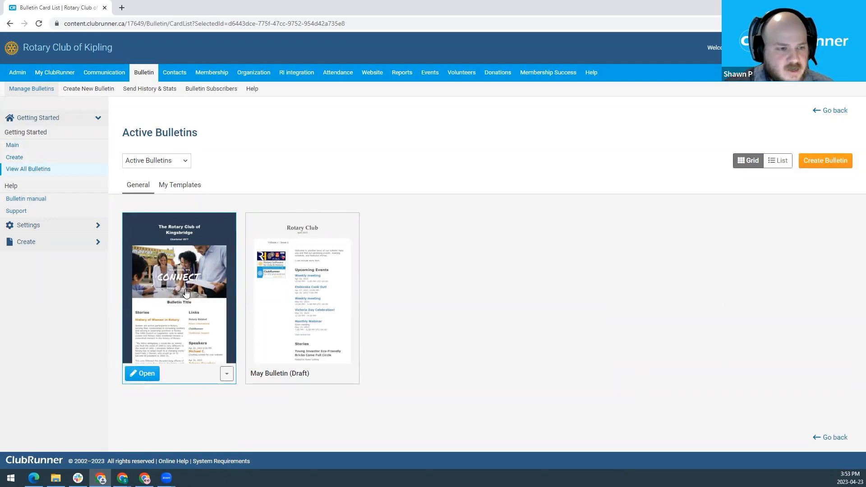
click(227, 375)
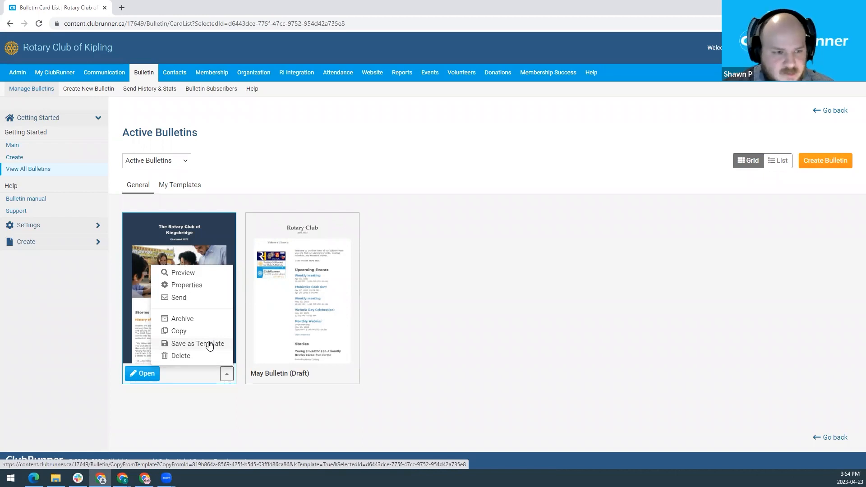
click(189, 320)
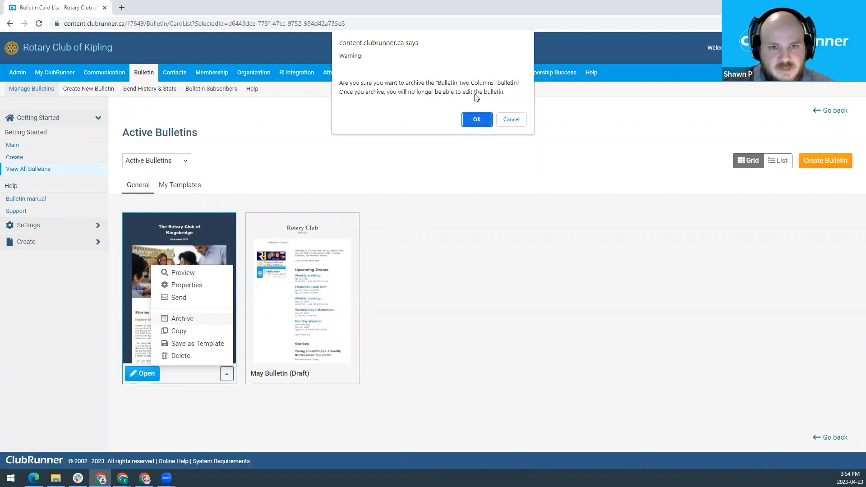
click(474, 120)
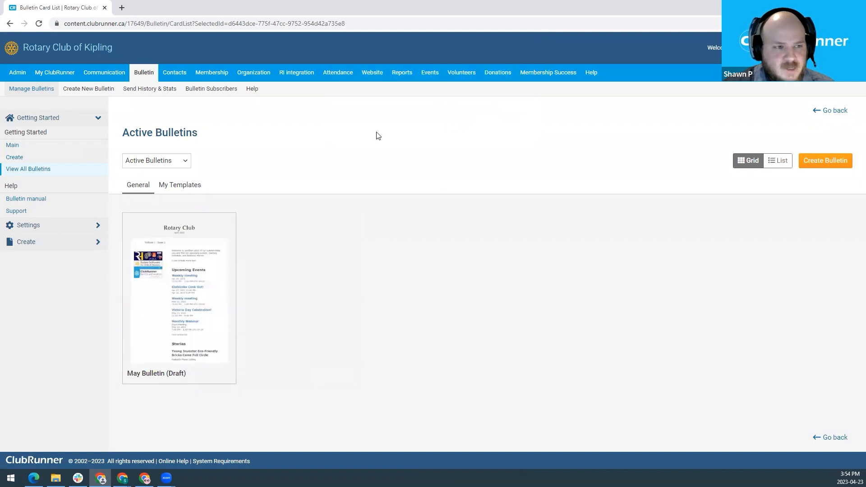
- Switch the bulletin list to Archived Bulletins and check the Bulletin Two Columns entry
click(185, 165)
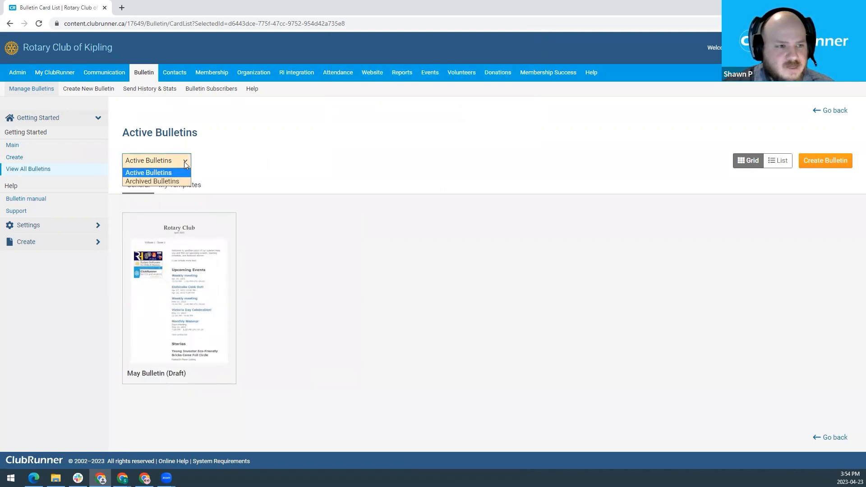
click(174, 182)
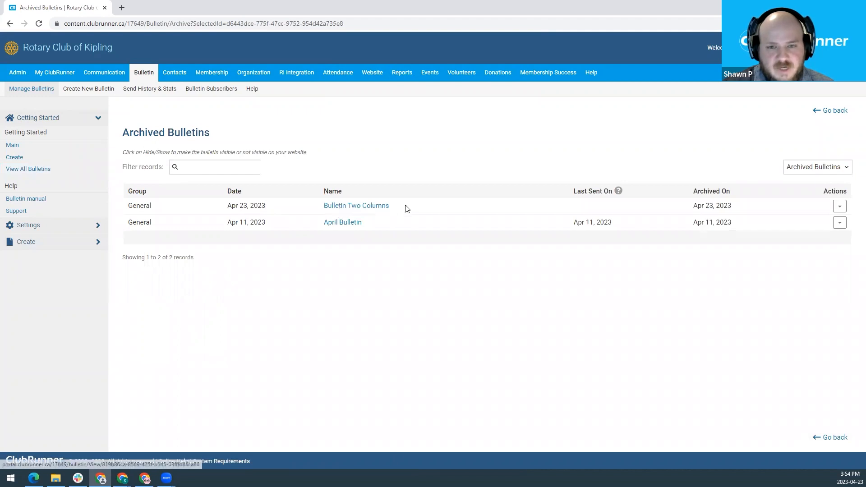
drag(411, 206, 319, 206)
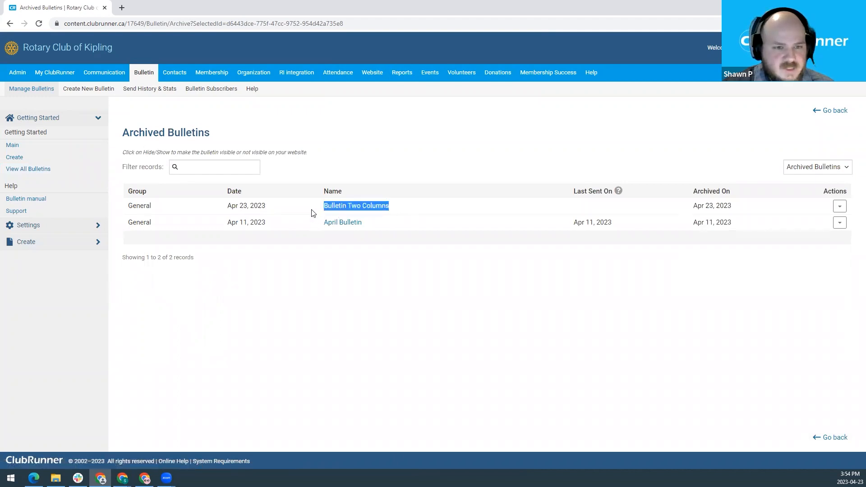
click(306, 211)
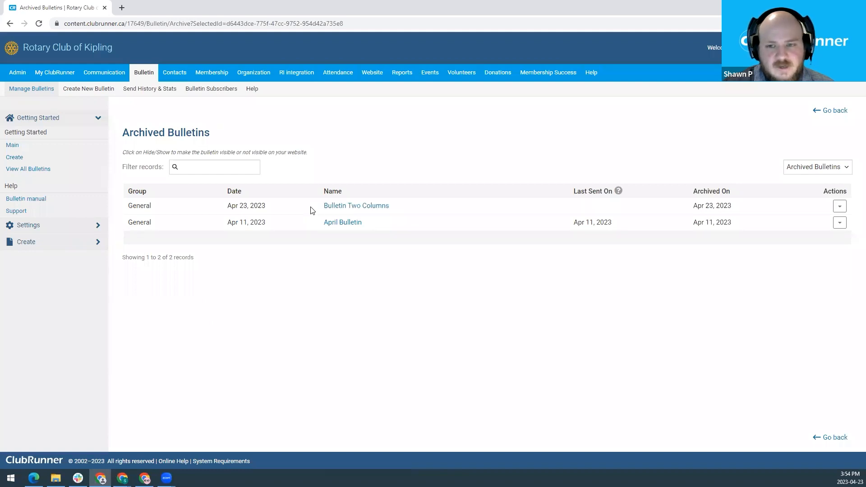
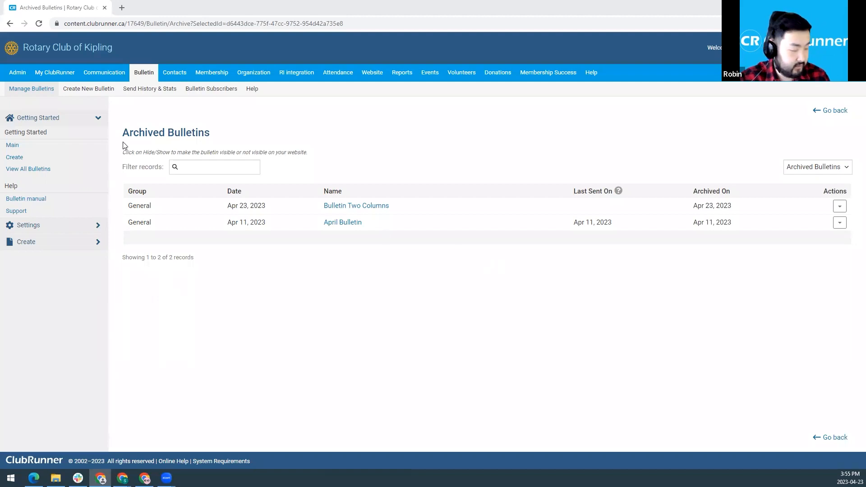
- Return to the full list of bulletins, archive the May Bulletin (Draft) bulletin and confirm the archiving
click(20, 146)
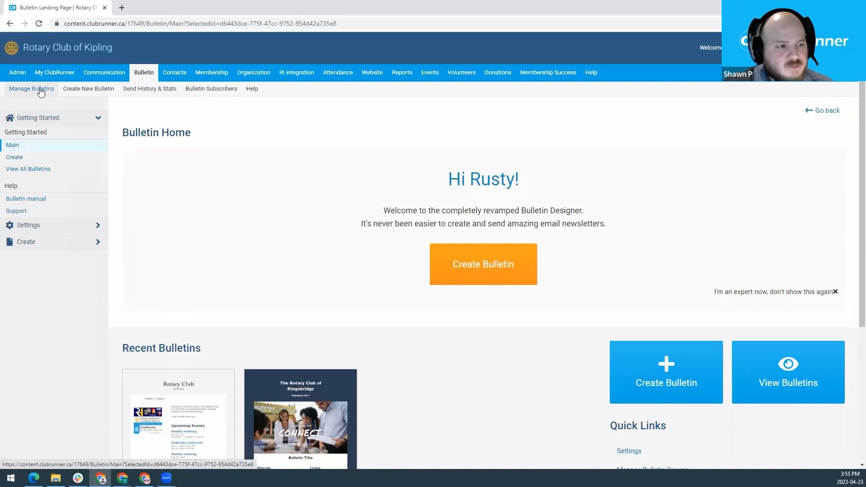
scroll(194, 223, down, 1)
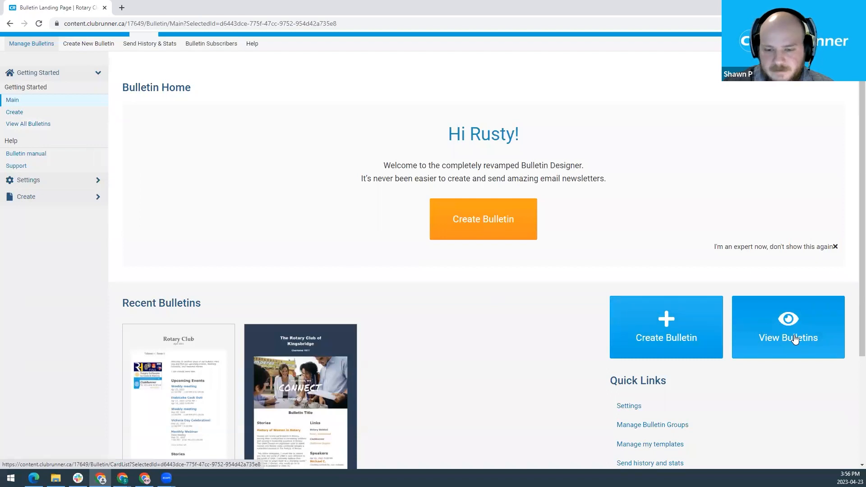
click(48, 125)
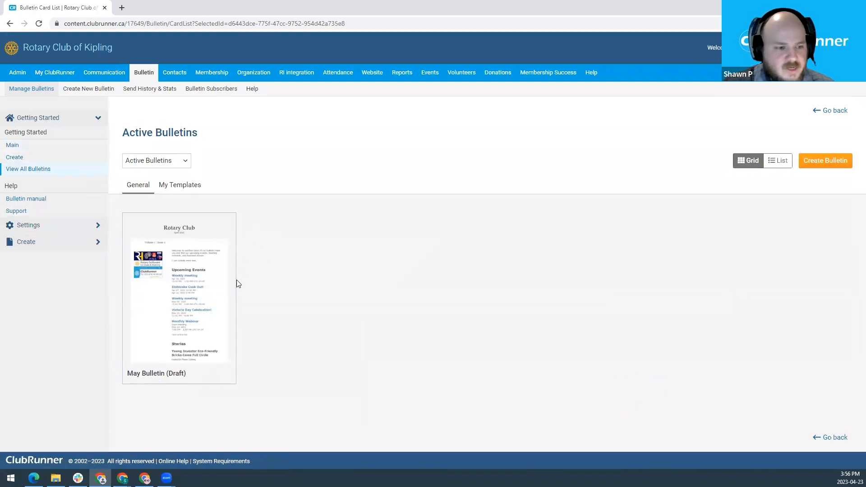
mouse_move(228, 339)
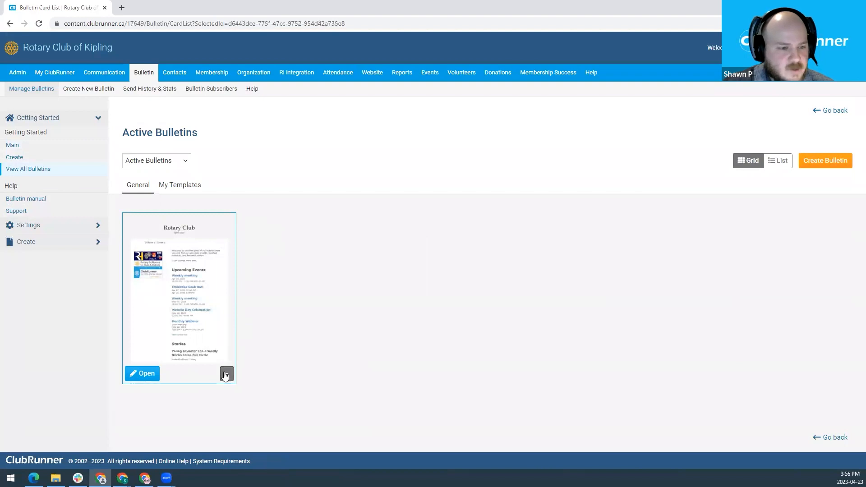
mouse_move(221, 307)
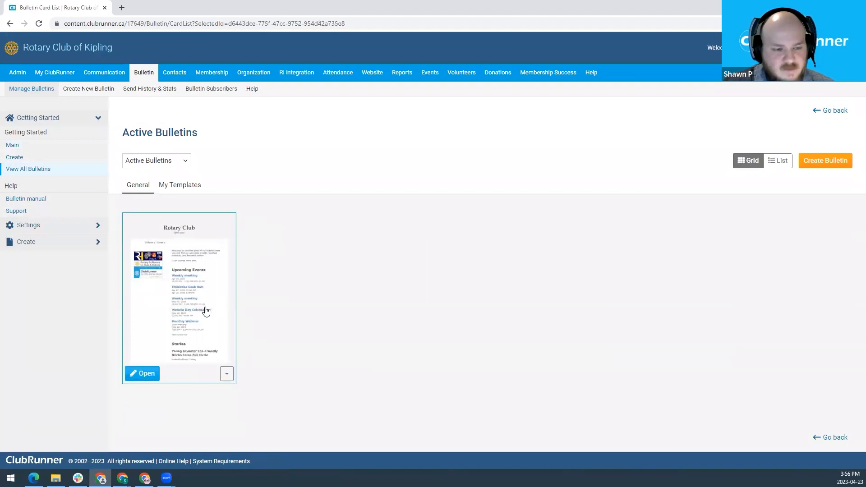
click(227, 376)
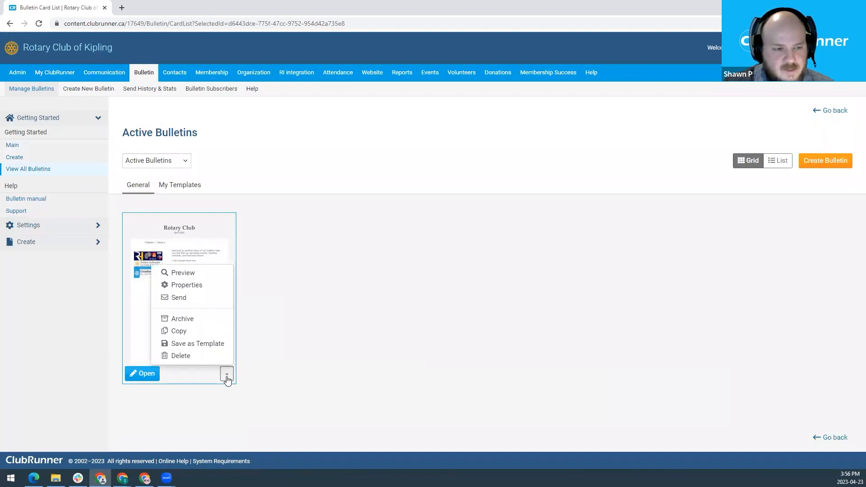
click(208, 325)
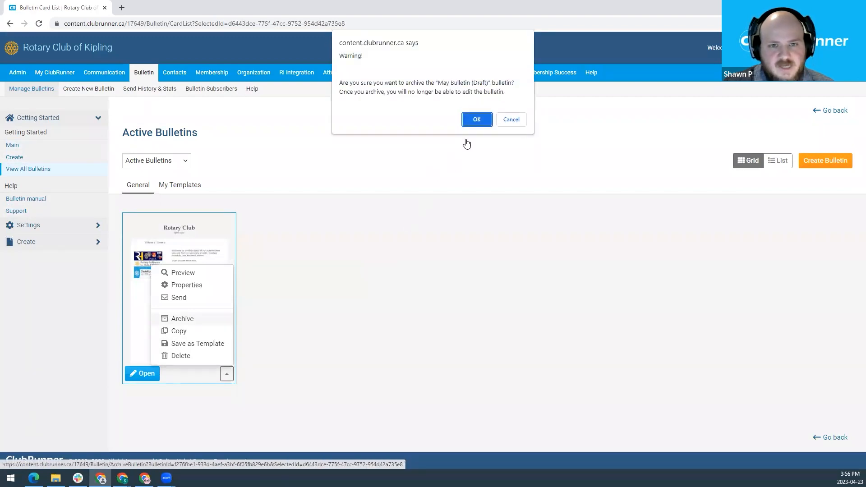
click(476, 120)
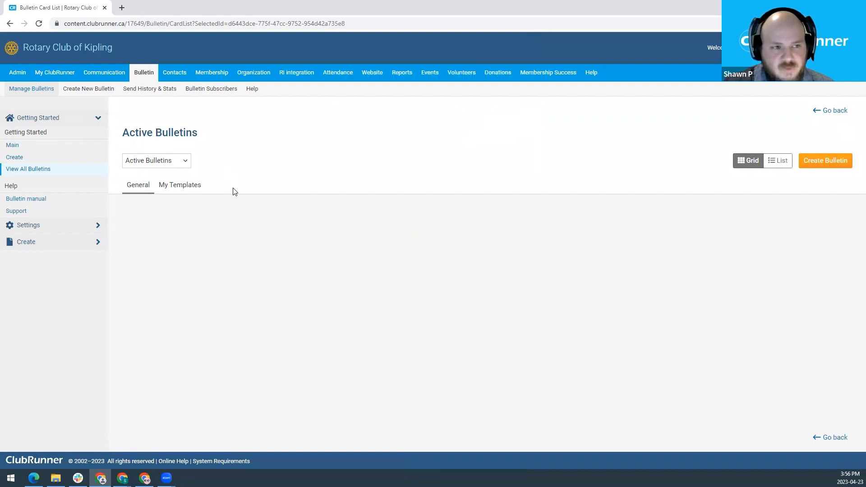
- Show the archived bulletins again and check the May Bulletin (Draft) entry
click(184, 164)
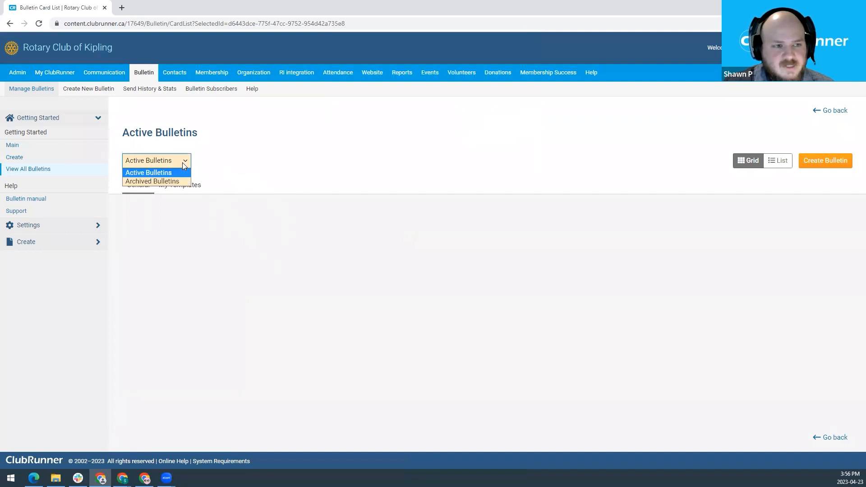
click(169, 181)
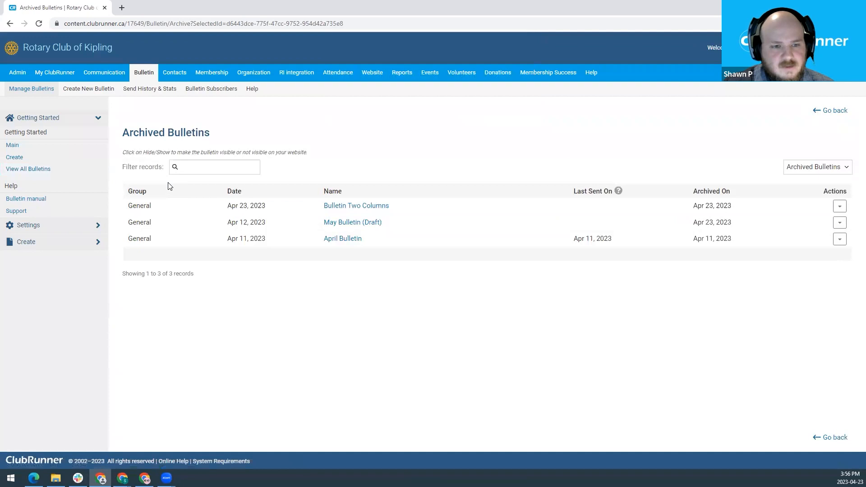
drag(397, 226, 321, 226)
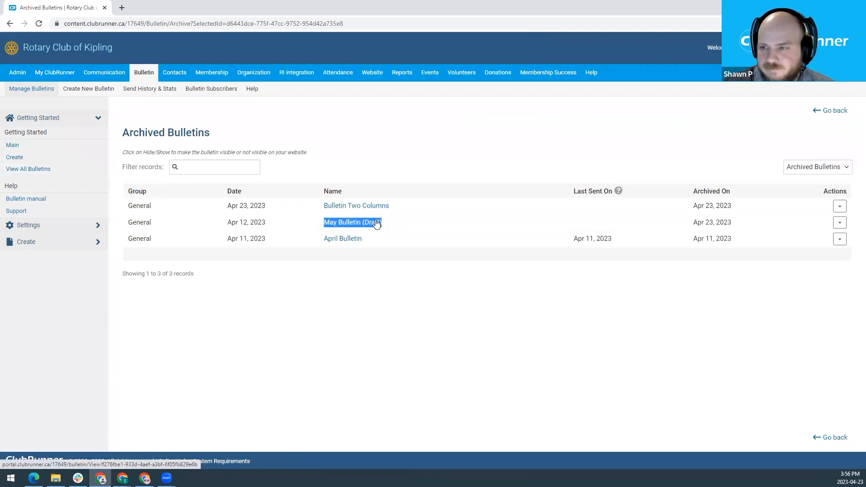
click(528, 158)
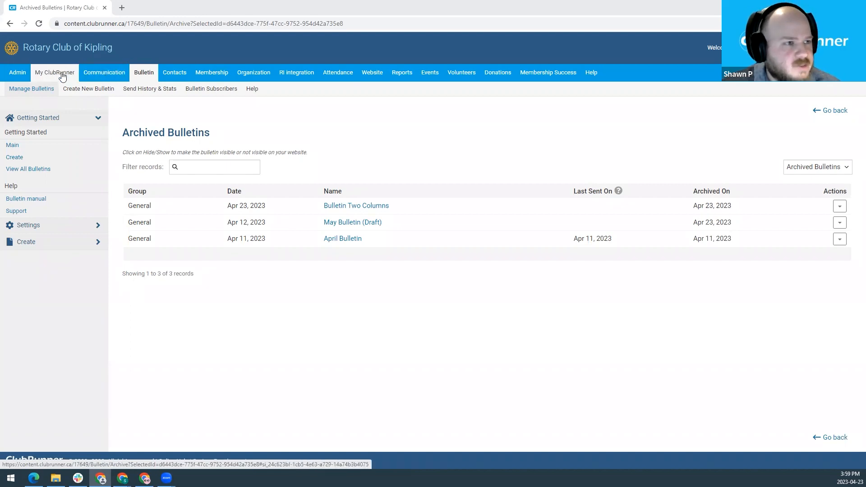
- Open the settings of your own member profile for editing and view the available club access levels
mouse_move(20, 74)
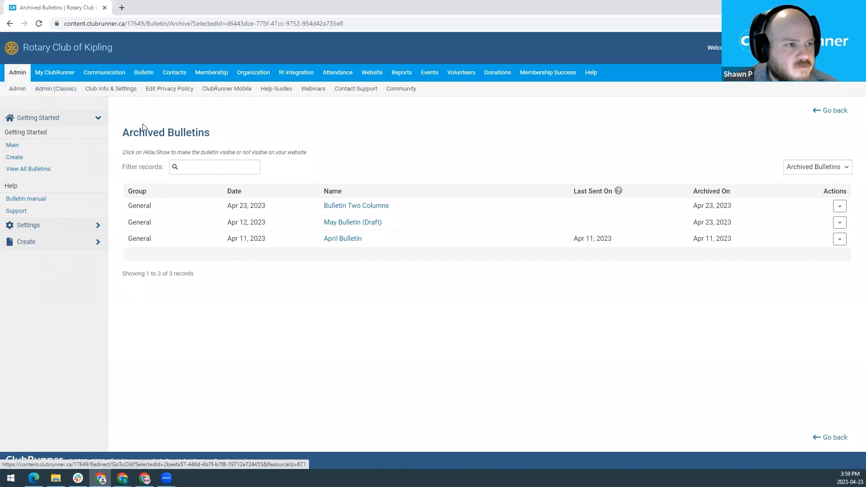
mouse_move(54, 73)
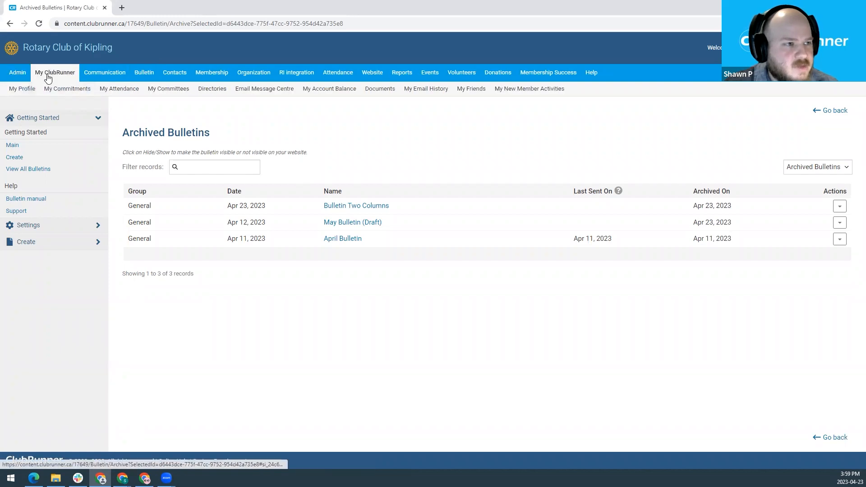
click(27, 89)
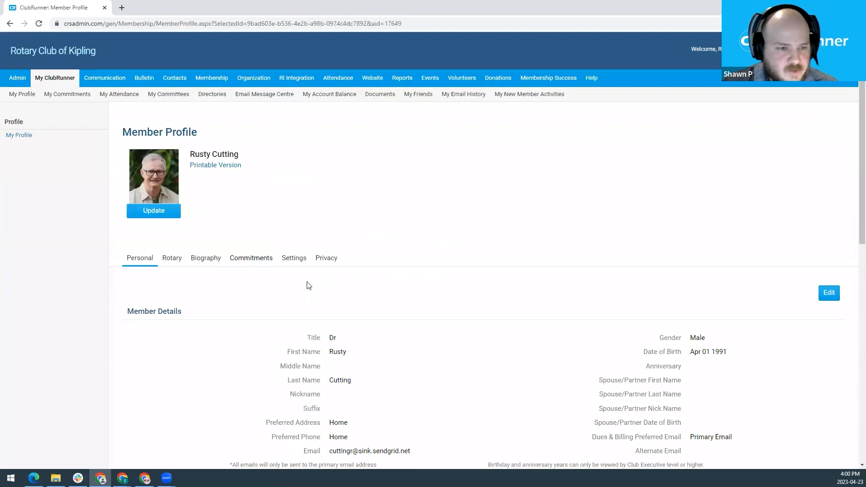
click(296, 265)
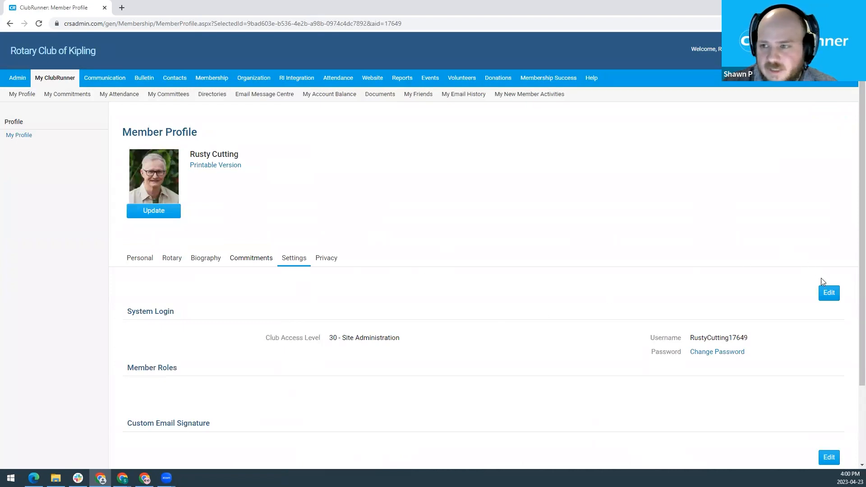
click(829, 294)
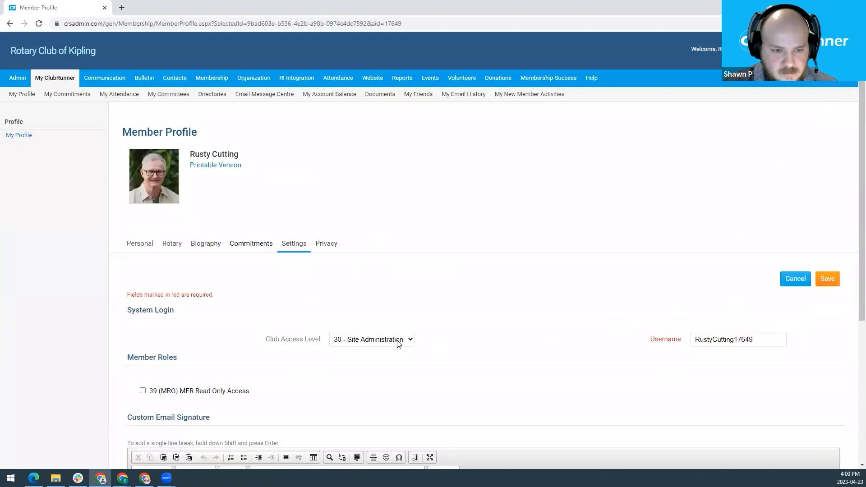
click(399, 344)
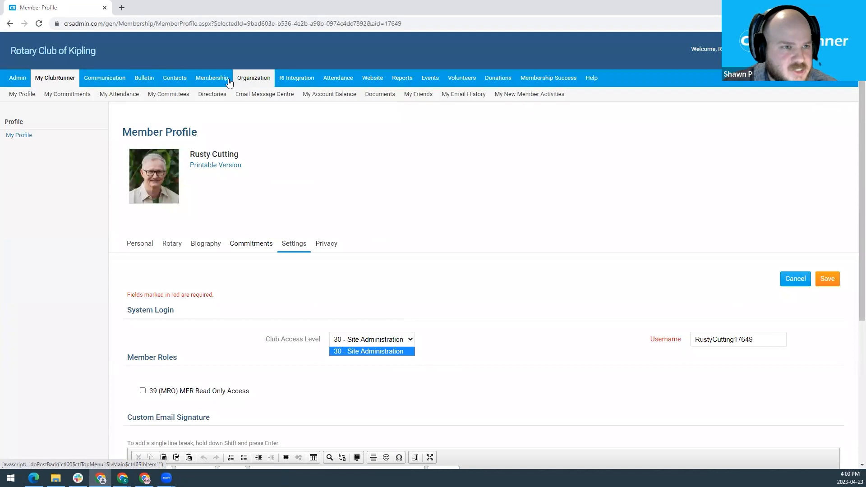
- Open the active members list and view the profile settings of the first member listed
click(211, 78)
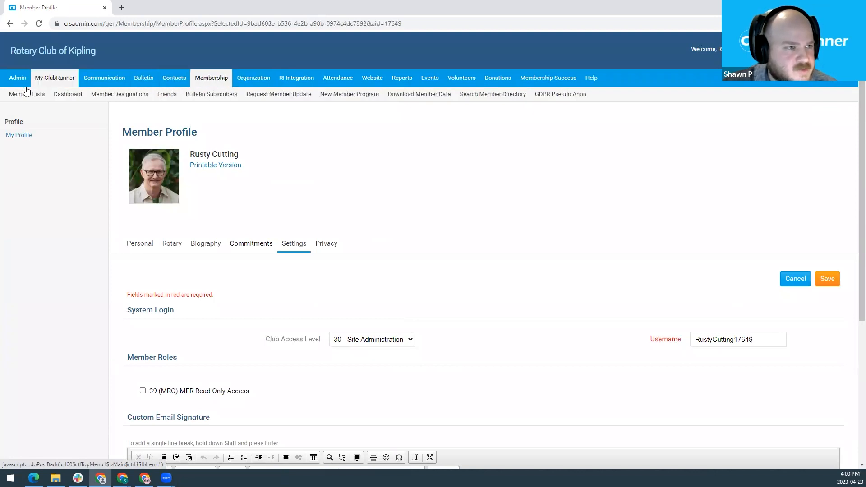
click(27, 94)
click(477, 74)
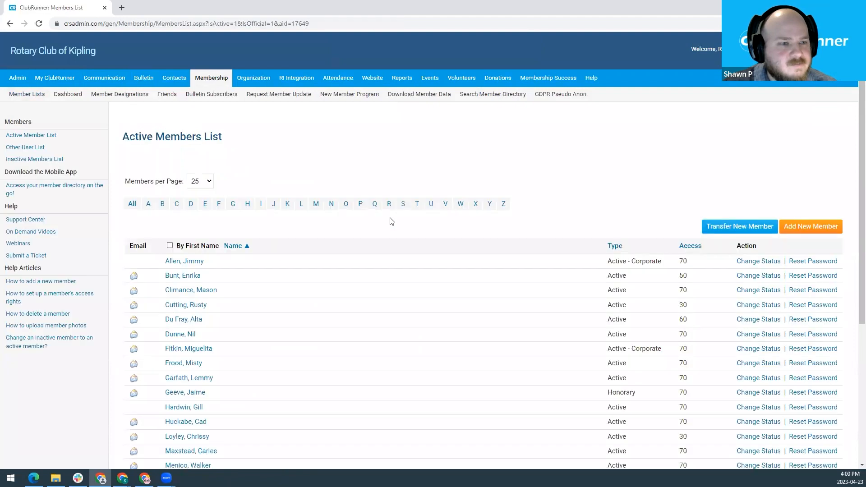
click(192, 261)
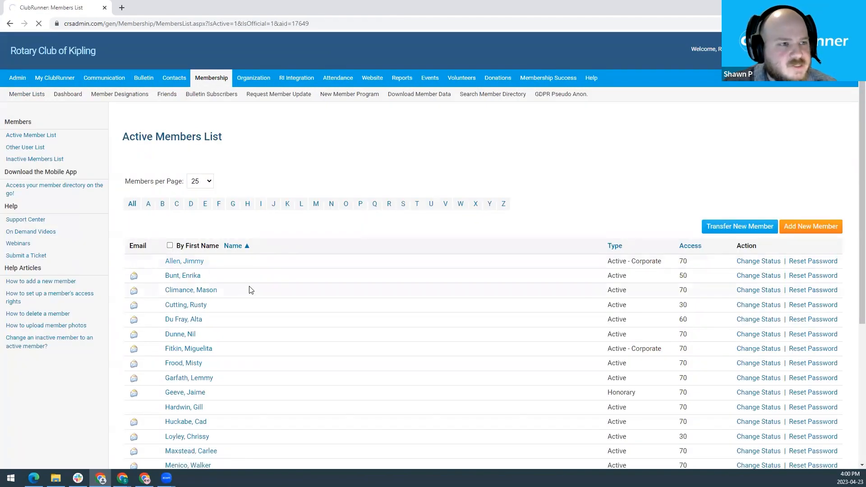
click(297, 262)
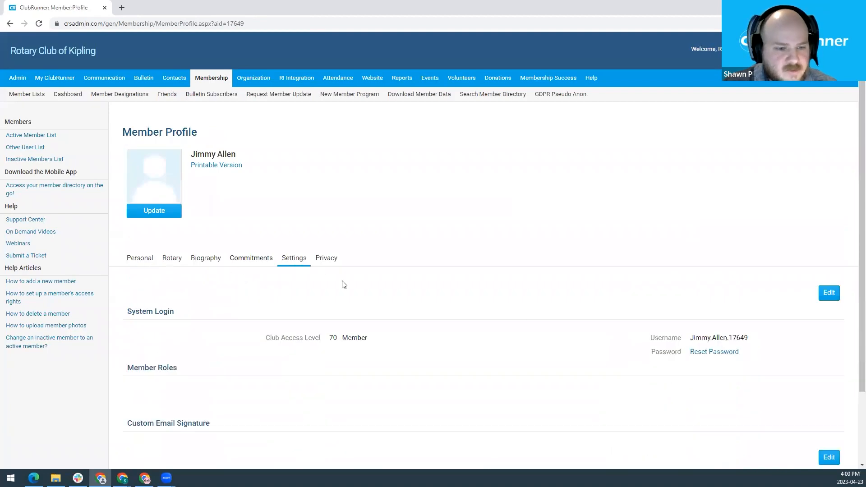
- Examine the club access level options in the member's settings and cancel the editing without saving
click(834, 297)
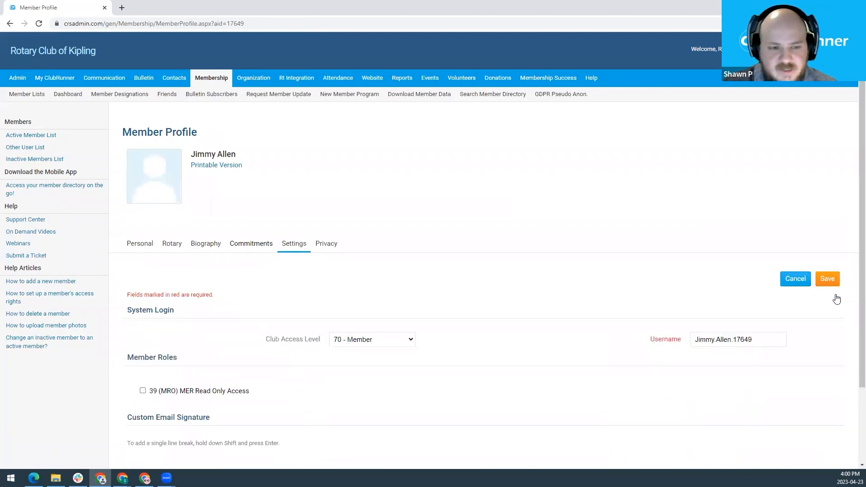
click(409, 338)
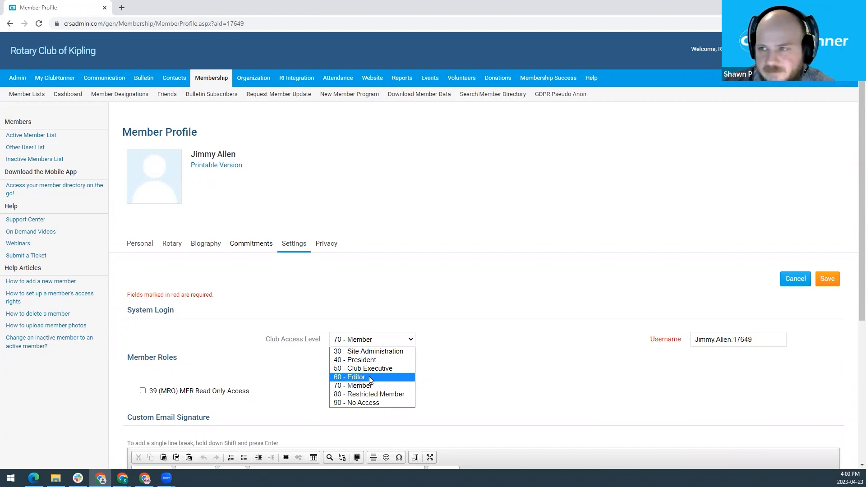
click(405, 342)
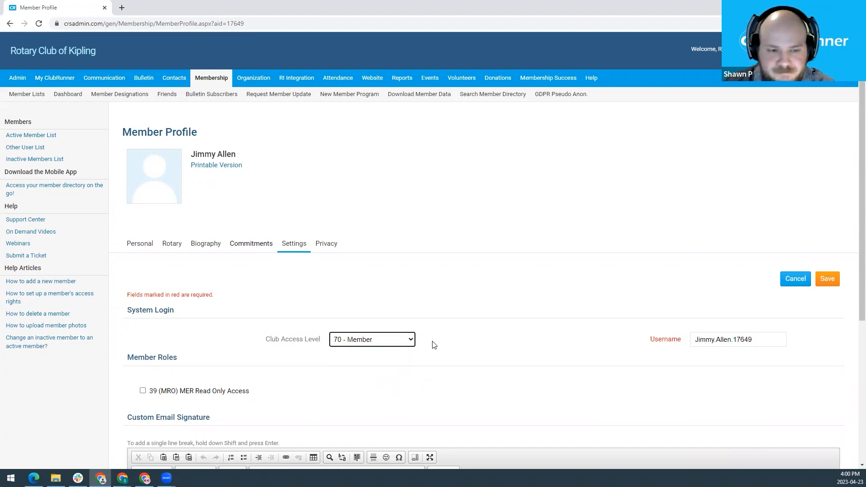
click(788, 279)
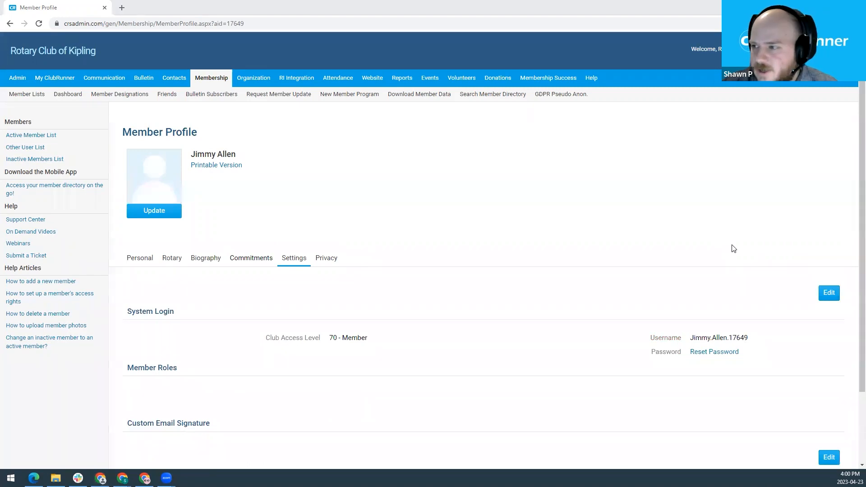
key(alt+Tab)
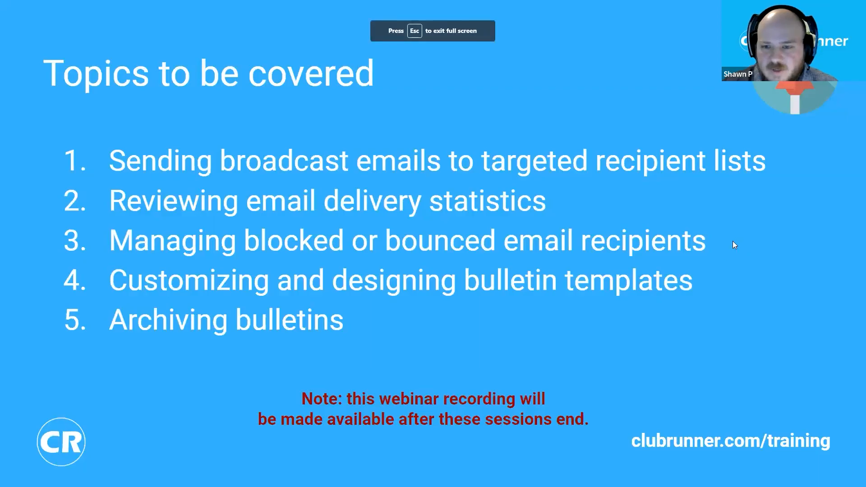
click(730, 238)
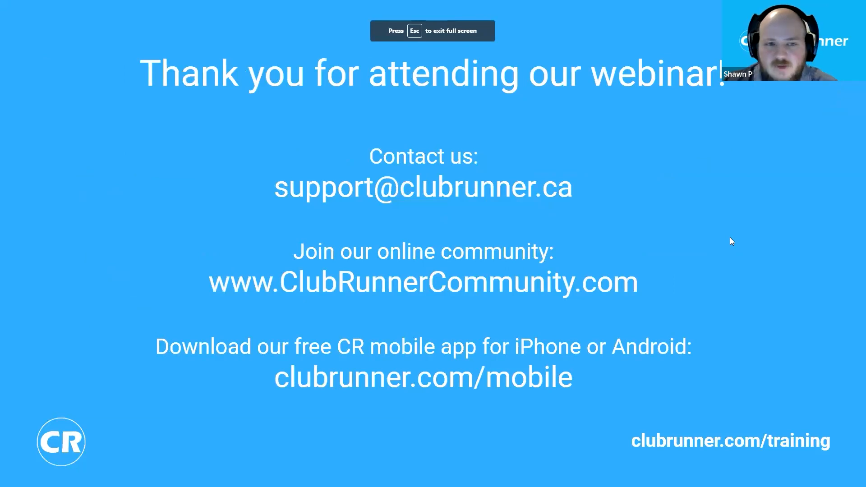